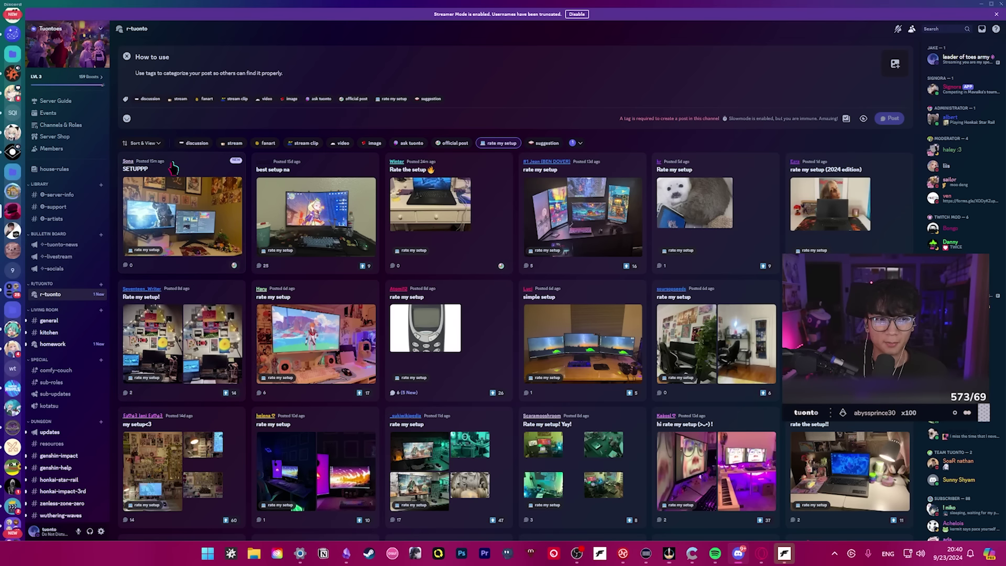
Open the SETUPPP post's desk photo from the rate-my-setup filtered forum
{"action": "left_click", "coordinate": [181, 214]}
Look through the SETUPPP photo and the 'best setup na' post's gummy bear photo
{"action": "right_click", "coordinate": [645, 394]}
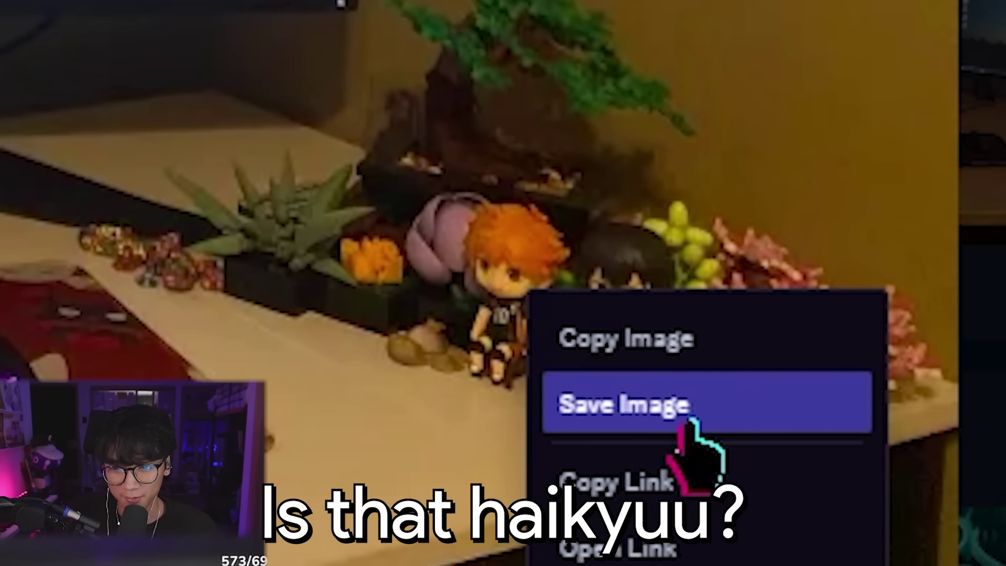
{"action": "left_click", "coordinate": [660, 409]}
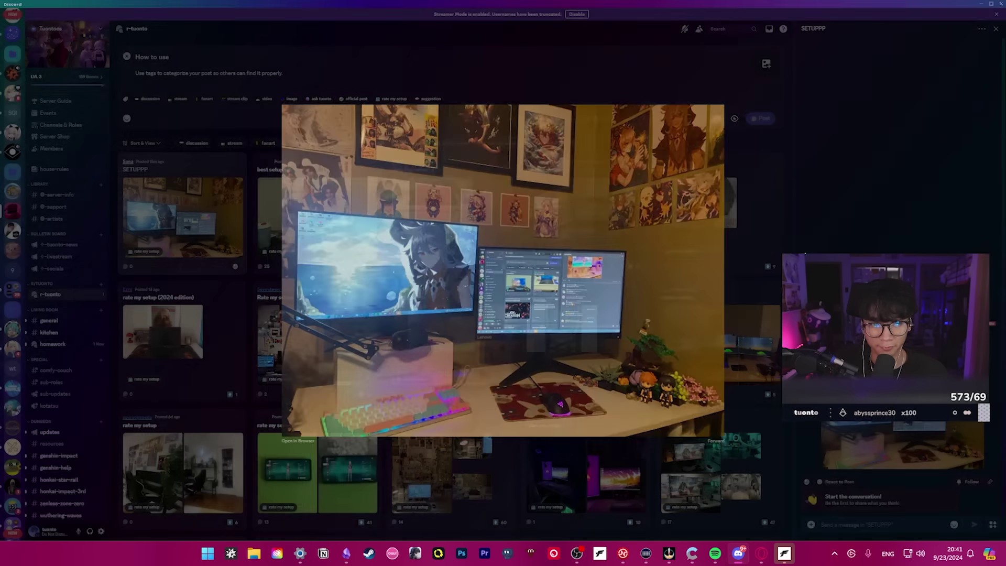
{"action": "left_click", "coordinate": [339, 216]}
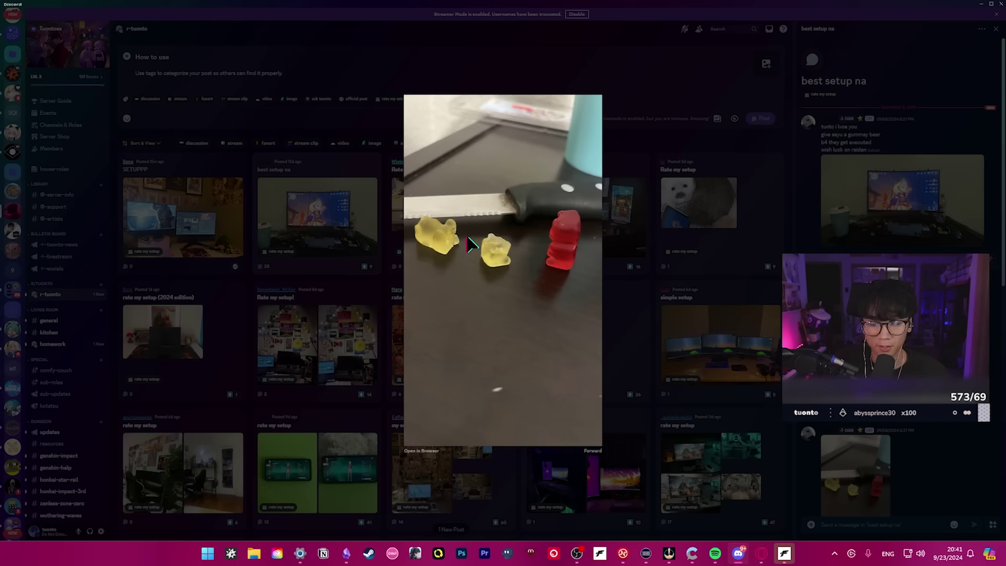
{"action": "left_click", "coordinate": [470, 243]}
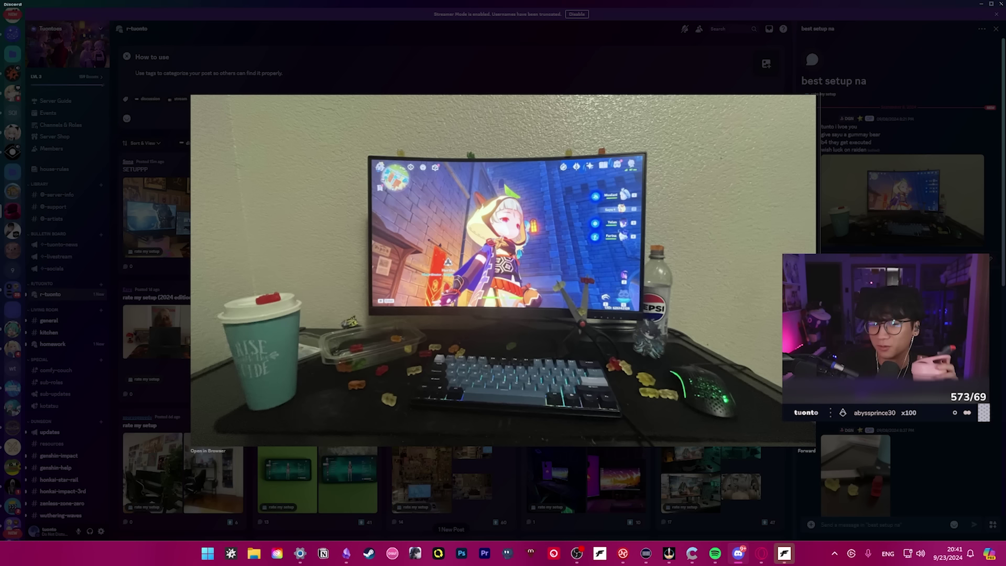
{"action": "key", "text": "Escape"}
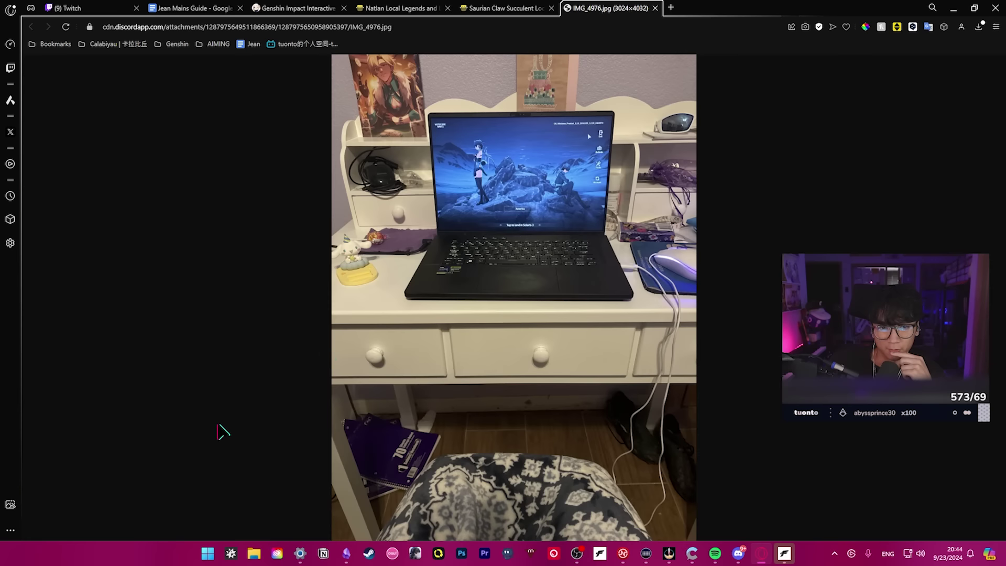
Zoom the photo to full size and open the multi-monitor and seal plush photos in the browser
{"action": "left_click", "coordinate": [346, 267]}
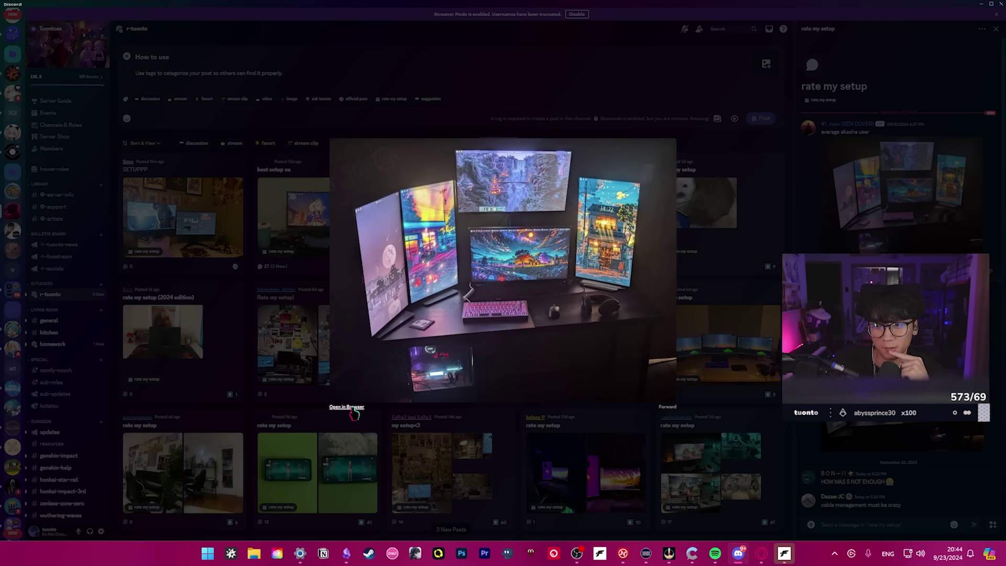
{"action": "left_click", "coordinate": [347, 408]}
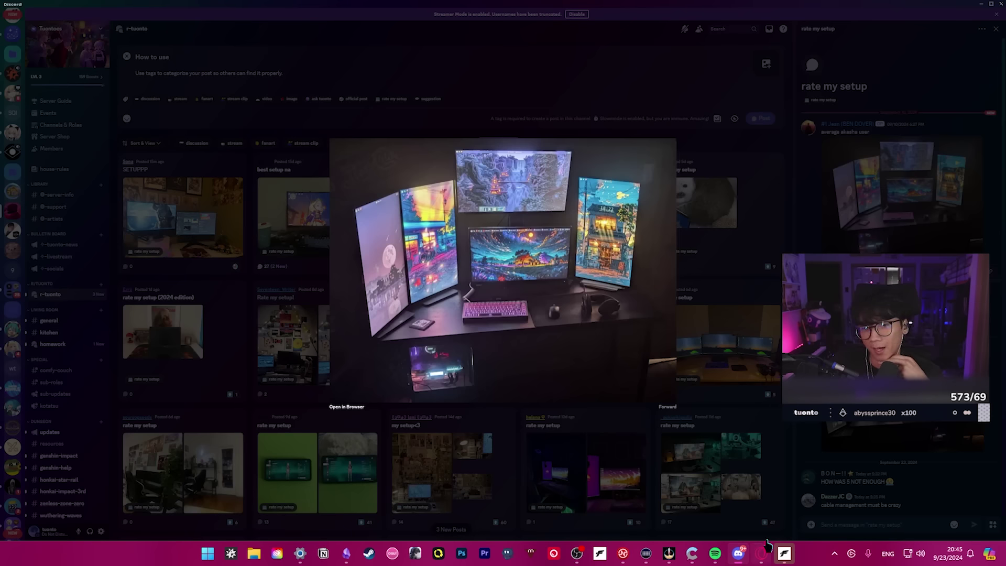
{"action": "key", "text": "Right"}
{"action": "left_click", "coordinate": [402, 450]}
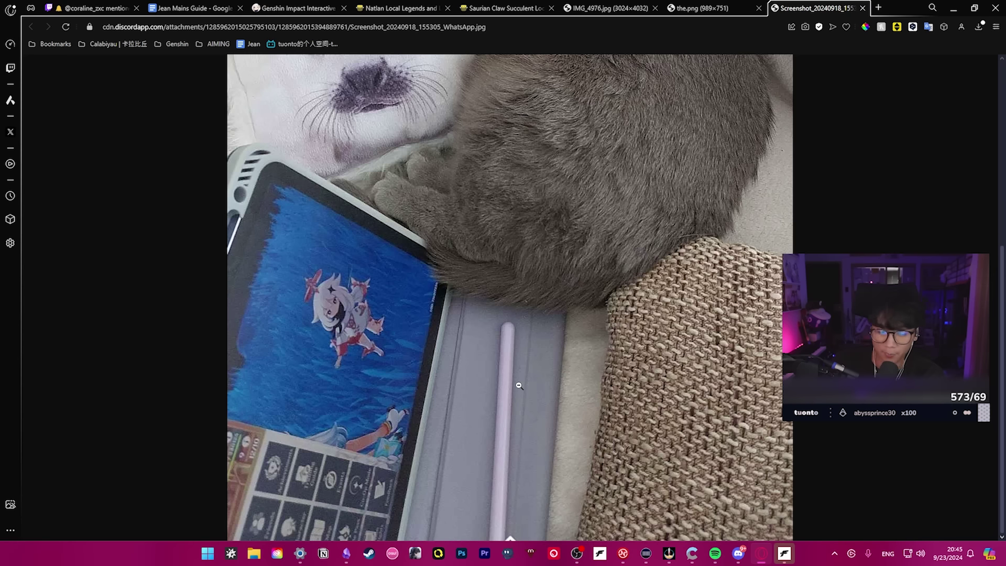
{"action": "left_click", "coordinate": [505, 441]}
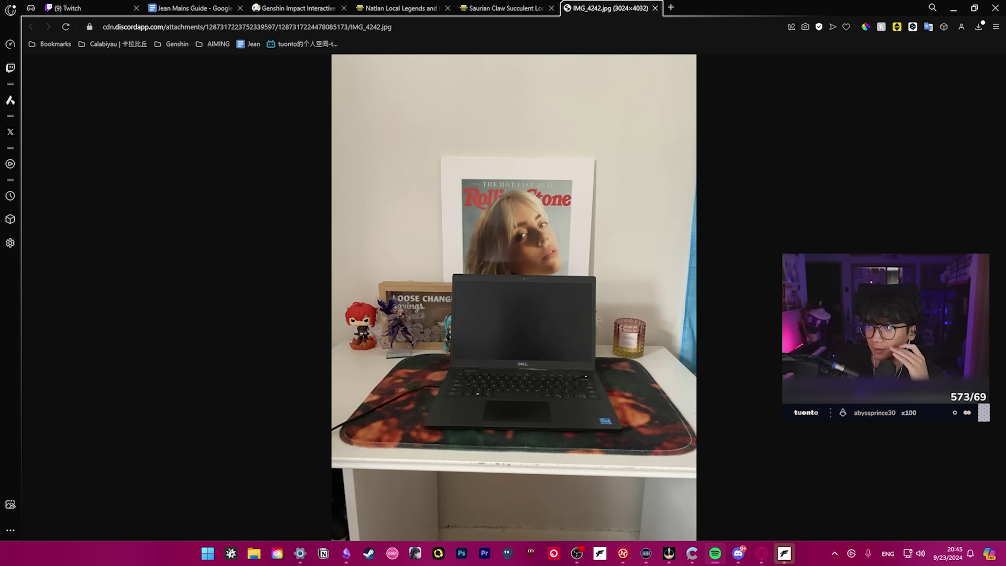
Zoom in on the Loose Change box and the laptop keyboard, then close the photo tab
{"action": "left_click", "coordinate": [400, 321]}
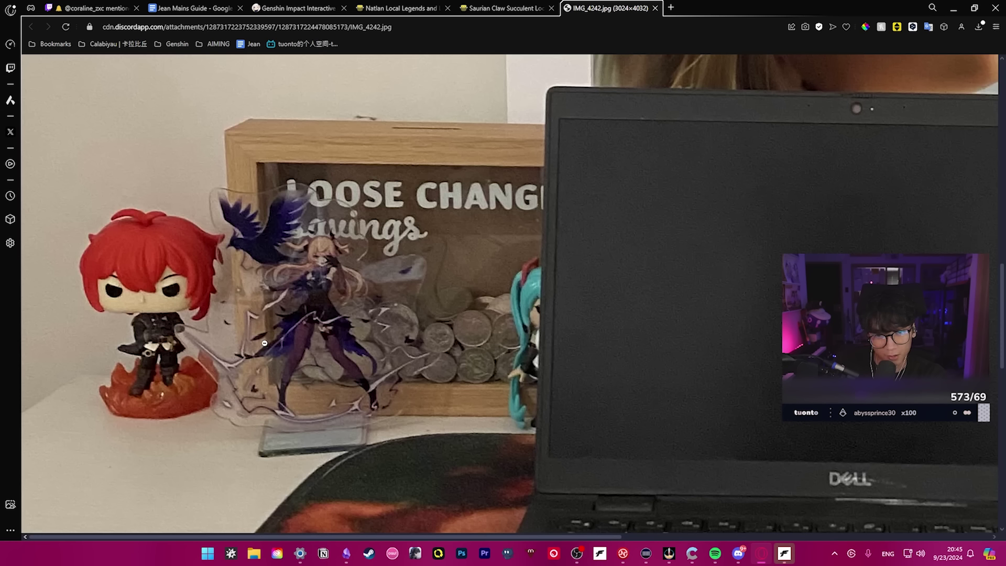
{"action": "scroll", "coordinate": [308, 280], "scroll_direction": "up", "scroll_amount": 5}
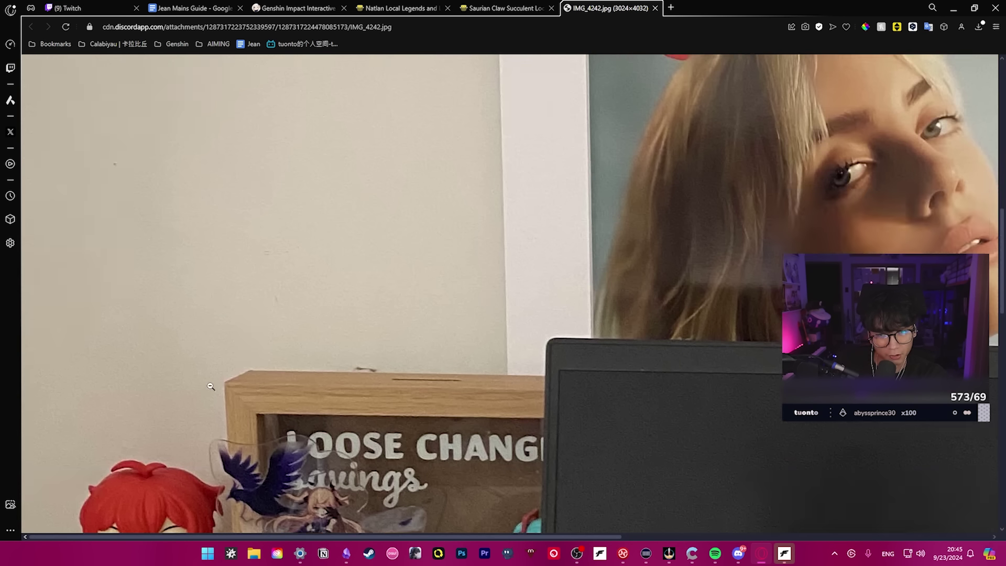
{"action": "scroll", "coordinate": [307, 280], "scroll_direction": "up", "scroll_amount": 3}
{"action": "left_click", "coordinate": [585, 378]}
{"action": "left_click", "coordinate": [520, 415]}
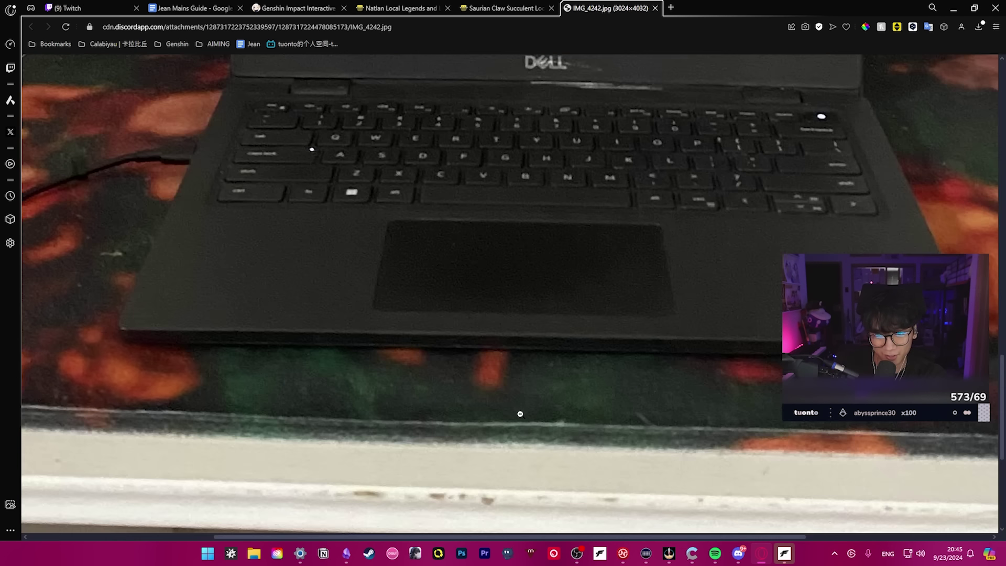
{"action": "scroll", "coordinate": [533, 383], "scroll_direction": "up", "scroll_amount": 2}
{"action": "left_click", "coordinate": [532, 383]}
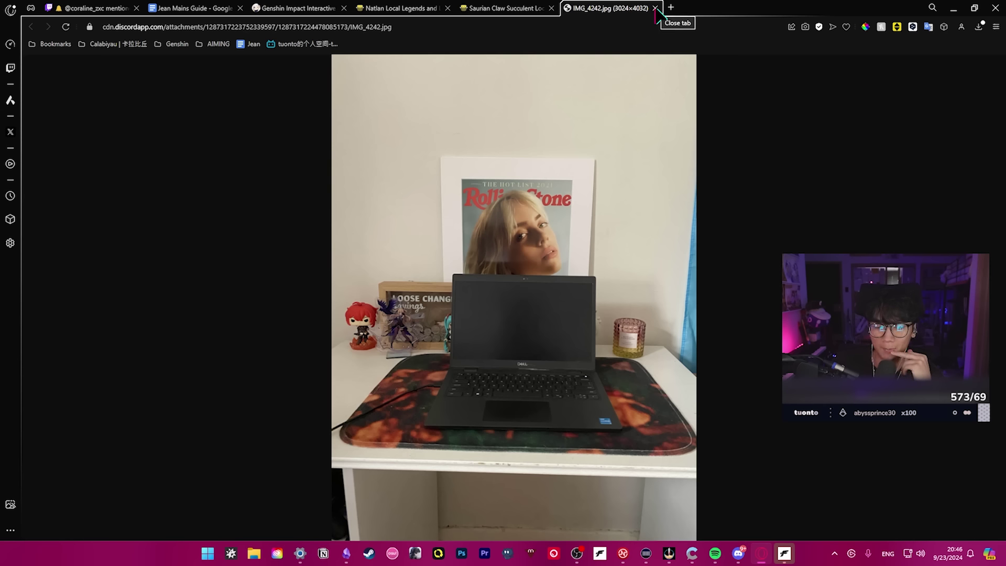
{"action": "key", "text": "ctrl+w"}
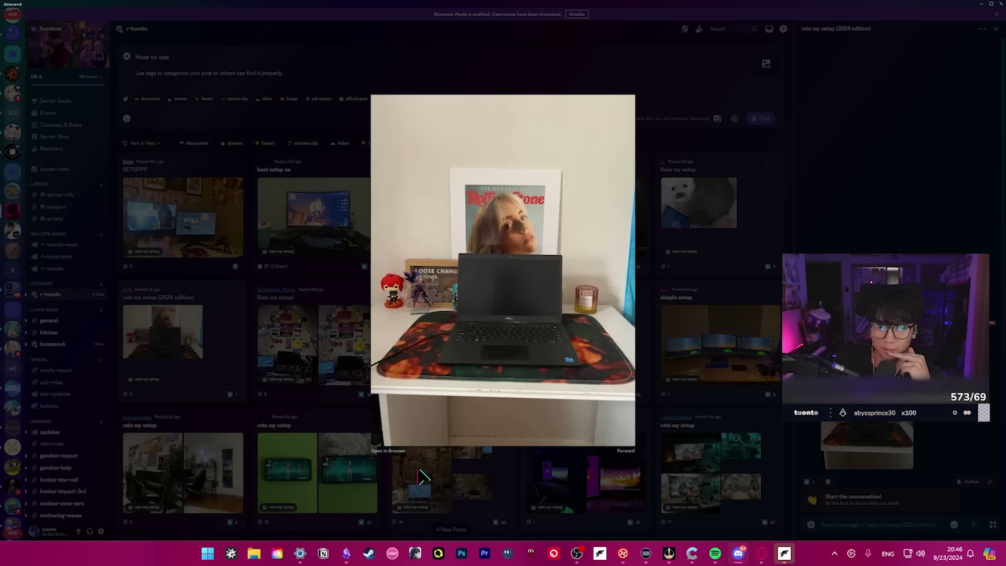
Open the posters-wall photo in the browser and zoom on its laptop, then open the pink desk photo
{"action": "left_click", "coordinate": [422, 476]}
{"action": "left_click", "coordinate": [308, 441]}
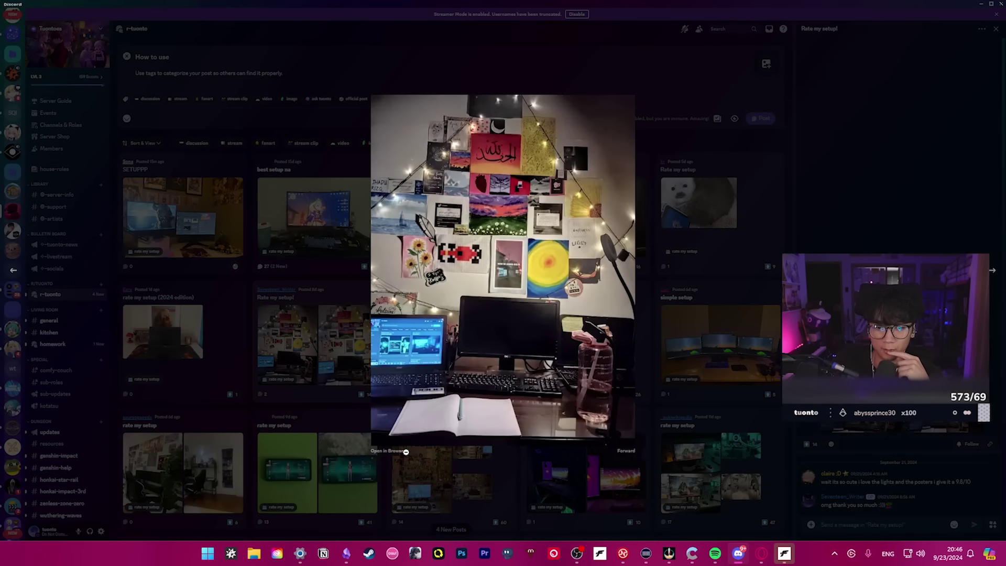
{"action": "left_click", "coordinate": [406, 452]}
{"action": "left_click", "coordinate": [232, 292]}
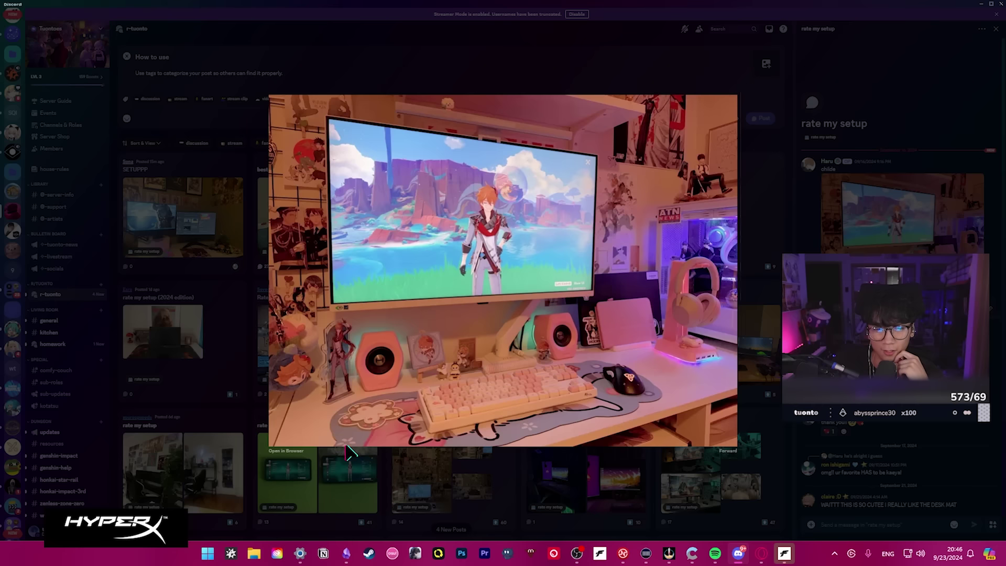
{"action": "left_click", "coordinate": [504, 268]}
Zoom into the pink desk photo, fit it to the window, then zoom on the keyboard and mouse
{"action": "left_click", "coordinate": [730, 271]}
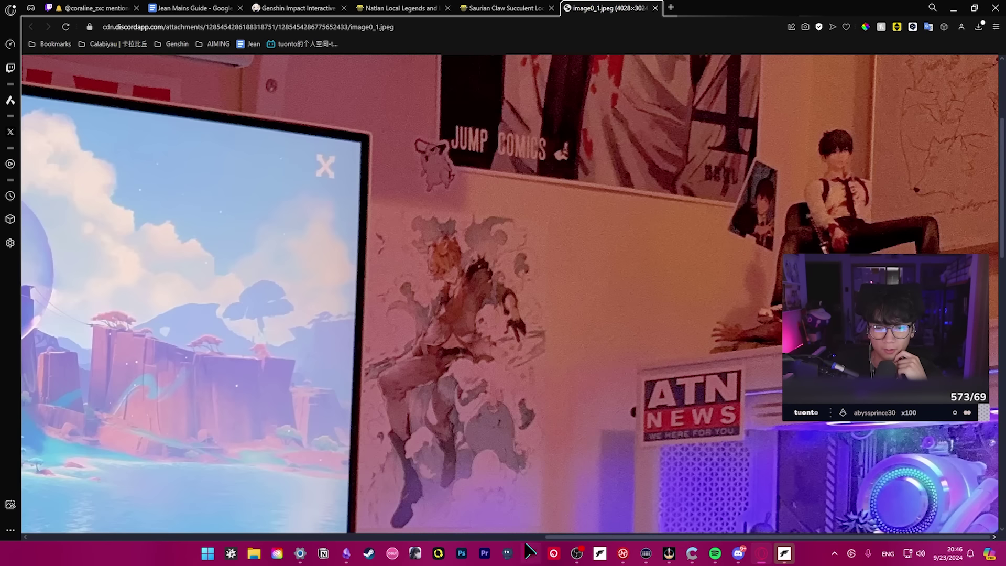
{"action": "scroll", "coordinate": [550, 422], "scroll_direction": "down", "scroll_amount": 8}
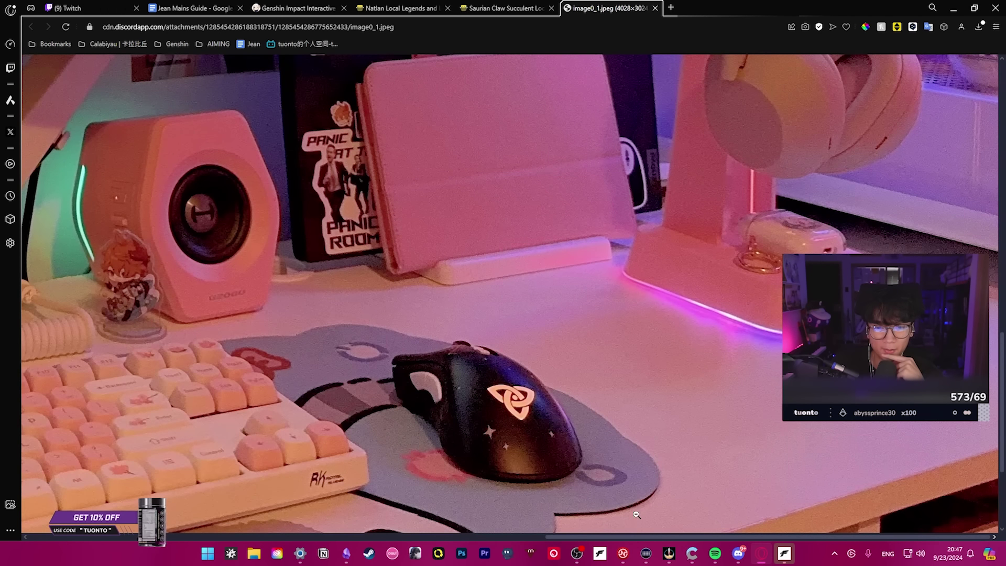
{"action": "left_click_drag", "start_coordinate": [636, 538], "coordinate": [334, 538]}
{"action": "scroll", "coordinate": [221, 348], "scroll_direction": "up", "scroll_amount": 8}
{"action": "scroll", "coordinate": [221, 348], "scroll_direction": "up", "scroll_amount": 4}
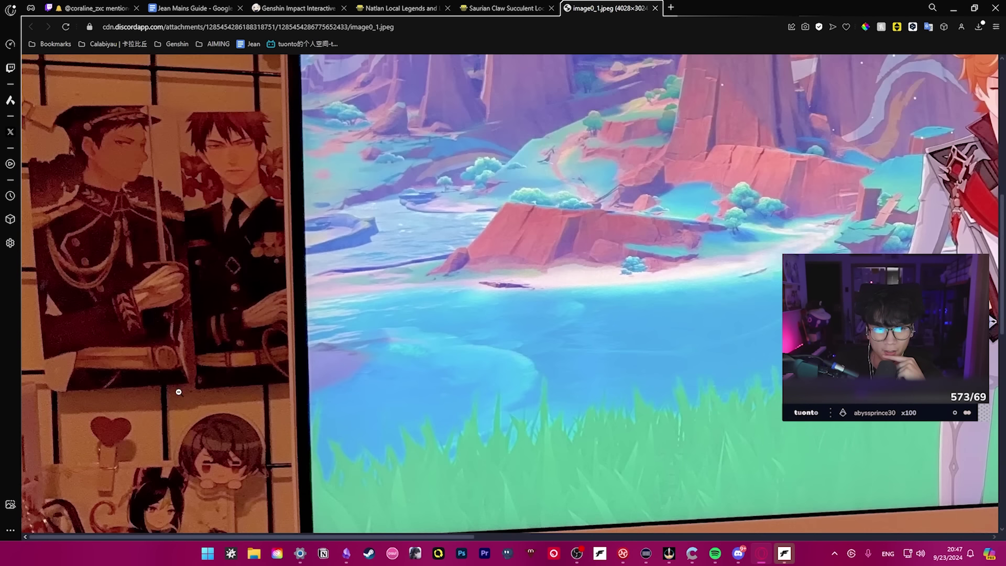
{"action": "scroll", "coordinate": [220, 348], "scroll_direction": "down", "scroll_amount": 2}
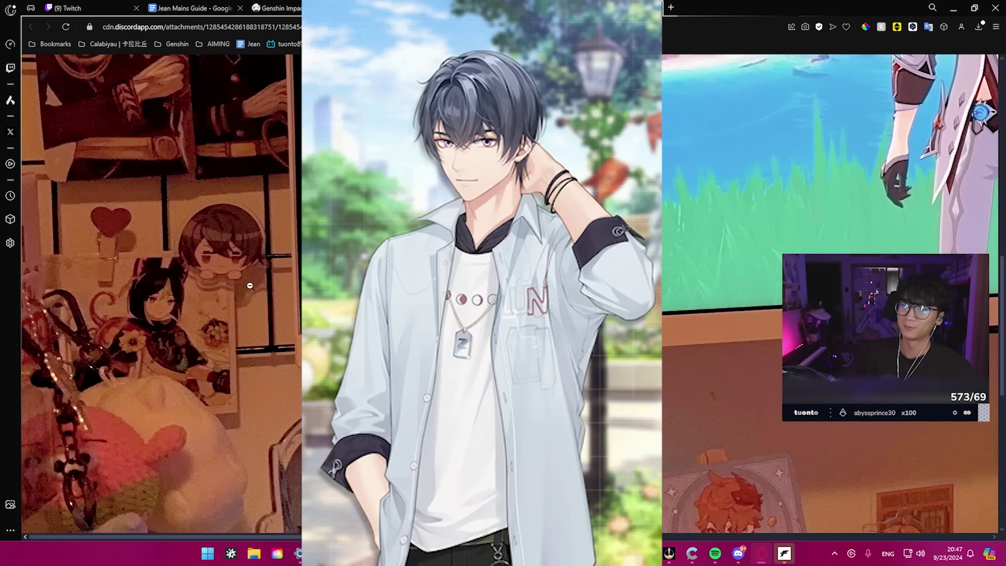
{"action": "scroll", "coordinate": [250, 286], "scroll_direction": "down", "scroll_amount": 6}
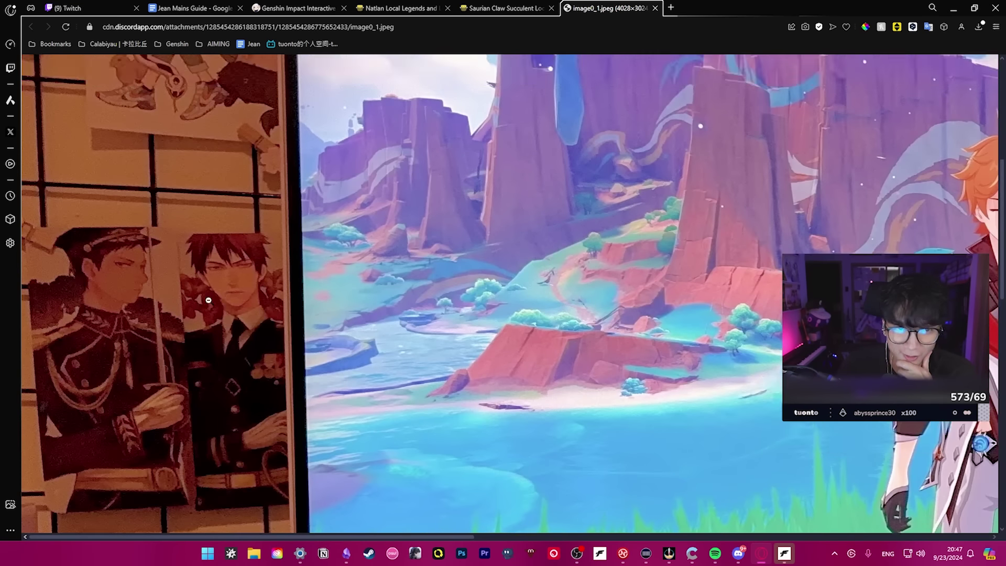
{"action": "left_click", "coordinate": [208, 300]}
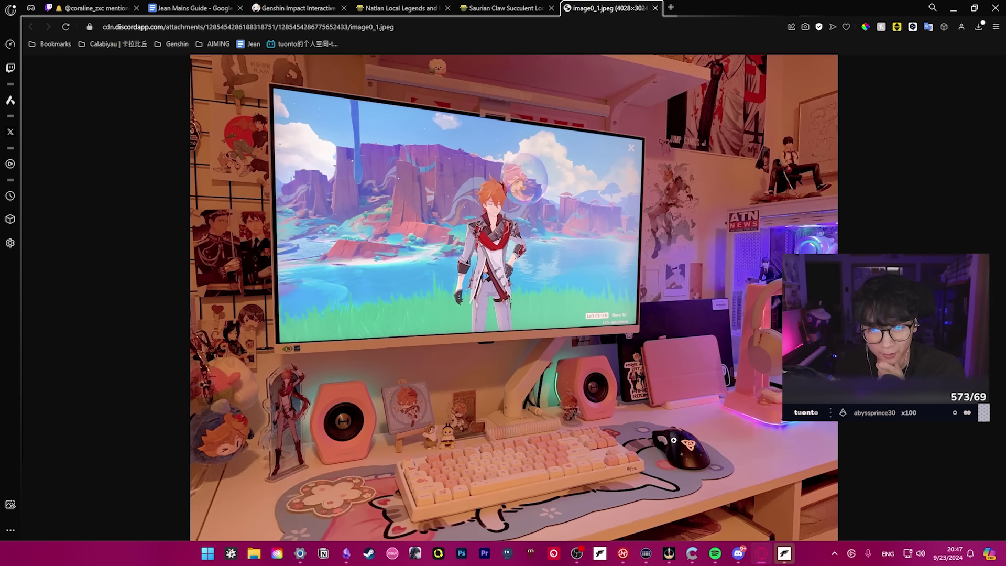
{"action": "left_click", "coordinate": [475, 472]}
{"action": "scroll", "coordinate": [557, 343], "scroll_direction": "right", "scroll_amount": 5}
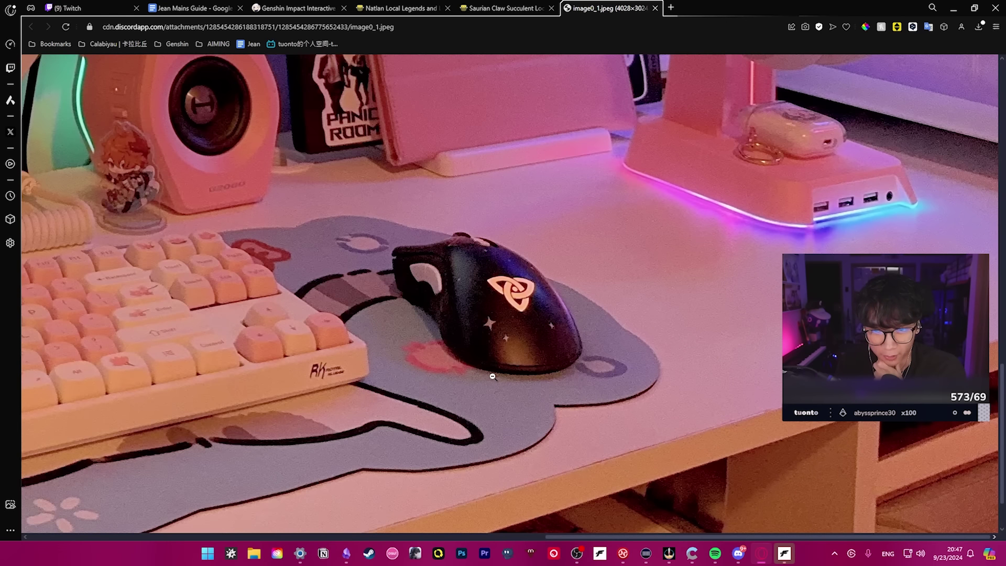
{"action": "scroll", "coordinate": [493, 377], "scroll_direction": "up", "scroll_amount": 2}
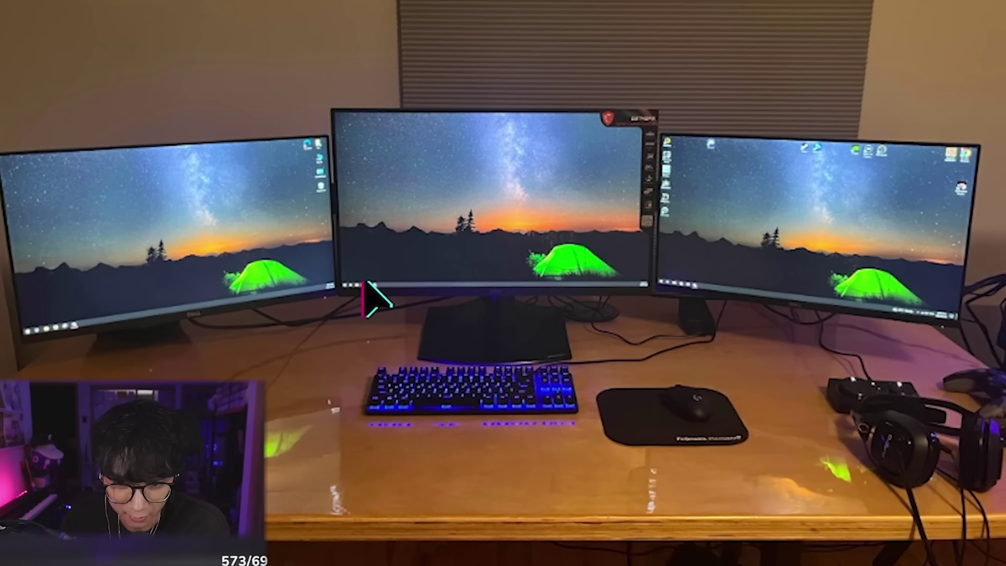
Bring up the plant-and-posters photo's options, then open the next post's photo in Discord
{"action": "right_click", "coordinate": [755, 193]}
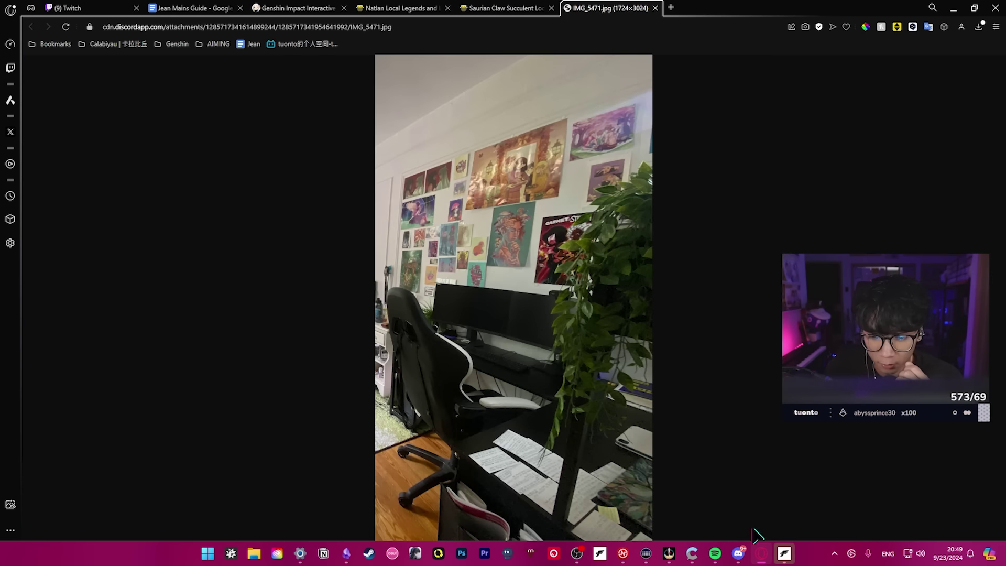
{"action": "left_click", "coordinate": [739, 553]}
{"action": "left_click", "coordinate": [414, 441]}
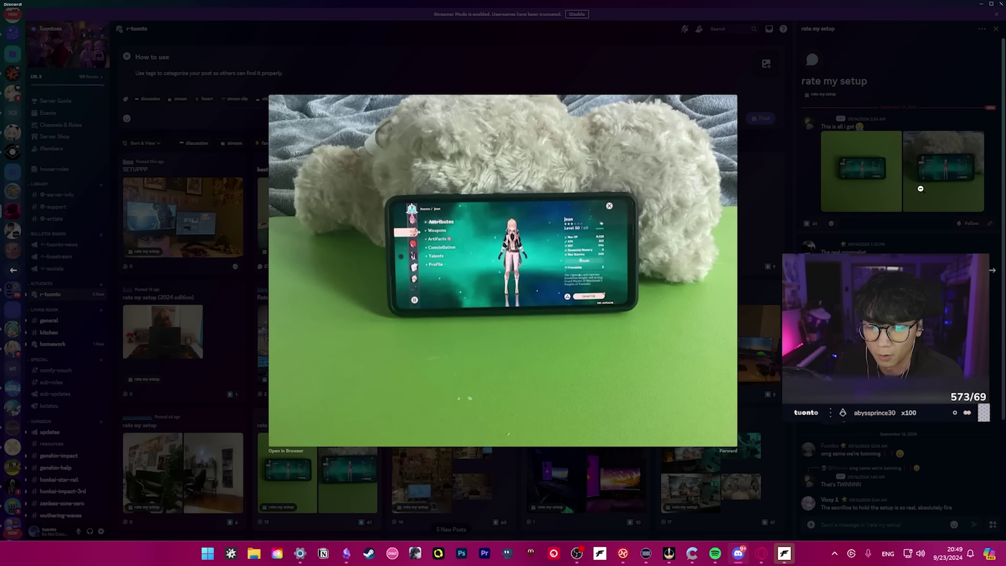
Open the phone-on-plush and photo-card wall photos in the browser and zoom on the room photo's monitor
{"action": "left_click", "coordinate": [291, 452]}
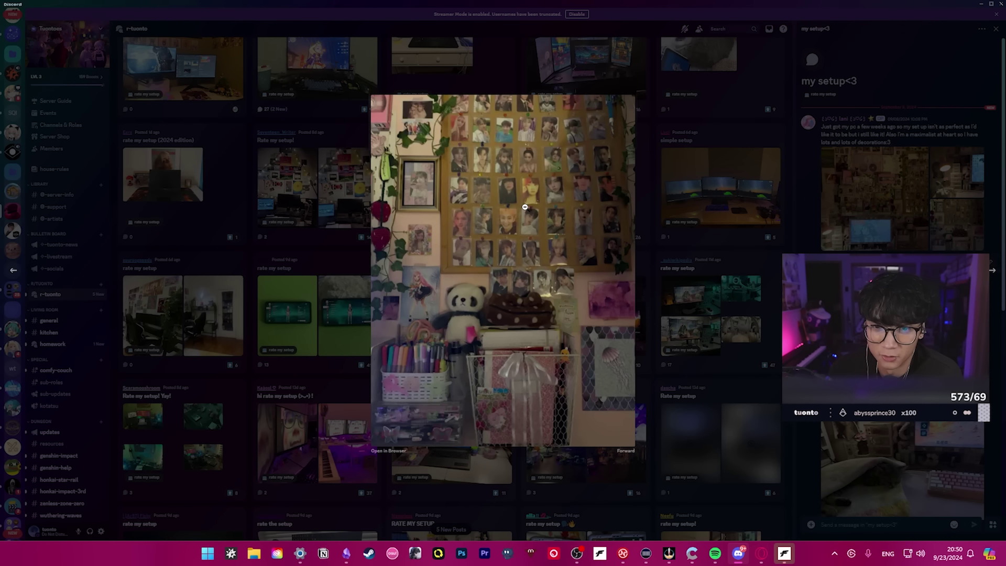
{"action": "left_click", "coordinate": [390, 451]}
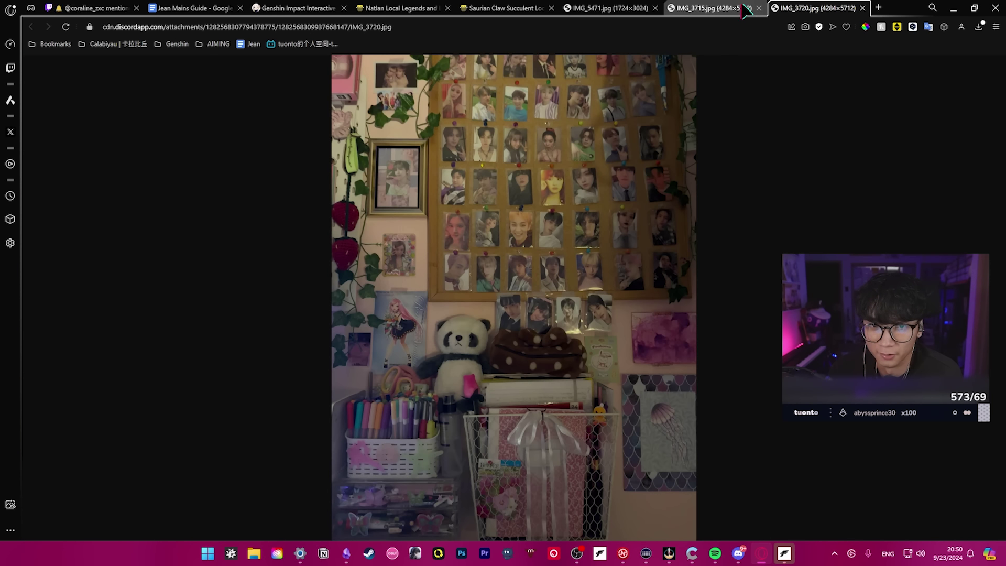
{"action": "left_click", "coordinate": [712, 8]}
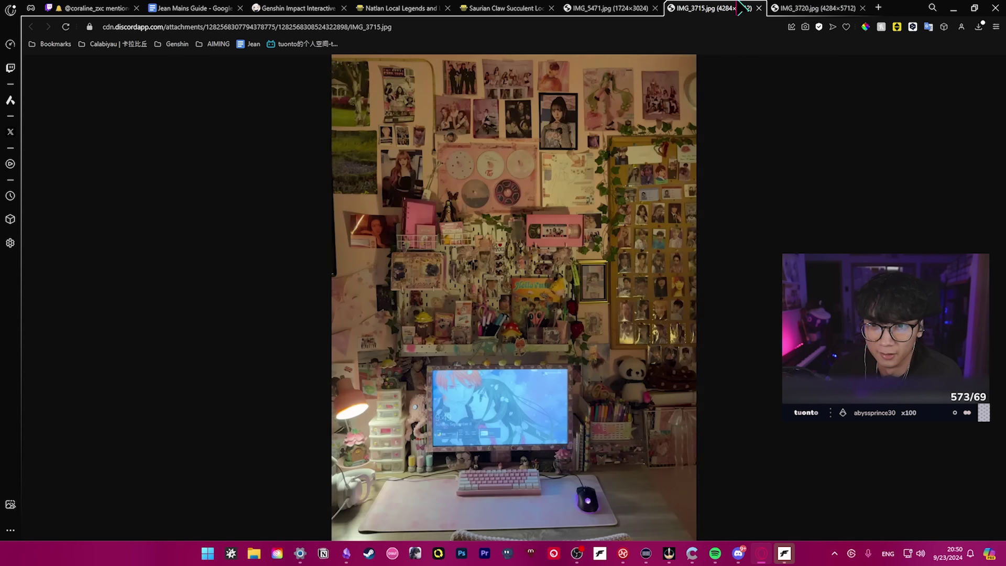
{"action": "left_click", "coordinate": [593, 349]}
{"action": "scroll", "coordinate": [592, 349], "scroll_direction": "down", "scroll_amount": 3}
{"action": "scroll", "coordinate": [593, 350], "scroll_direction": "down", "scroll_amount": 8}
{"action": "scroll", "coordinate": [583, 436], "scroll_direction": "down", "scroll_amount": 4}
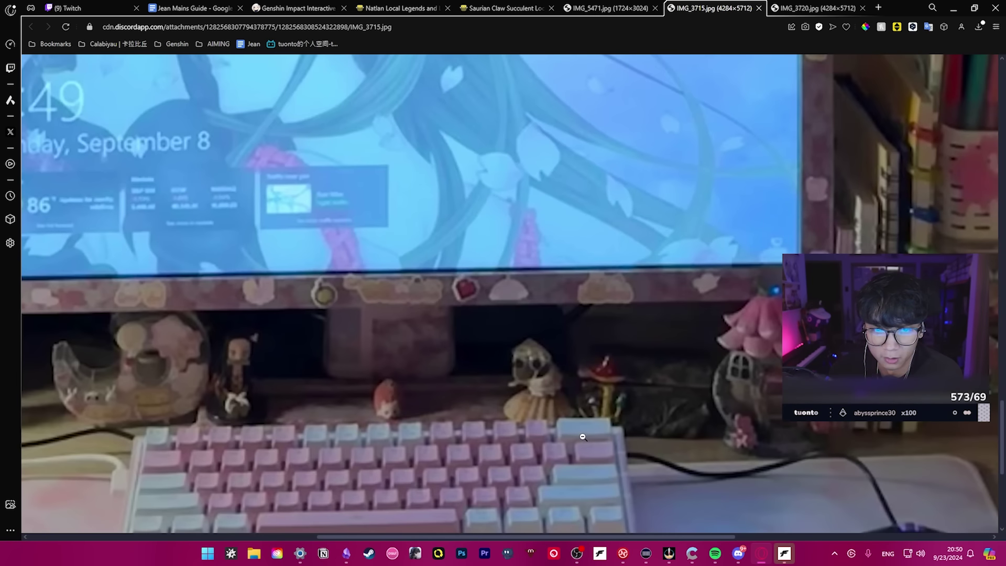
{"action": "scroll", "coordinate": [582, 510], "scroll_direction": "down", "scroll_amount": 8}
{"action": "left_click", "coordinate": [582, 436]}
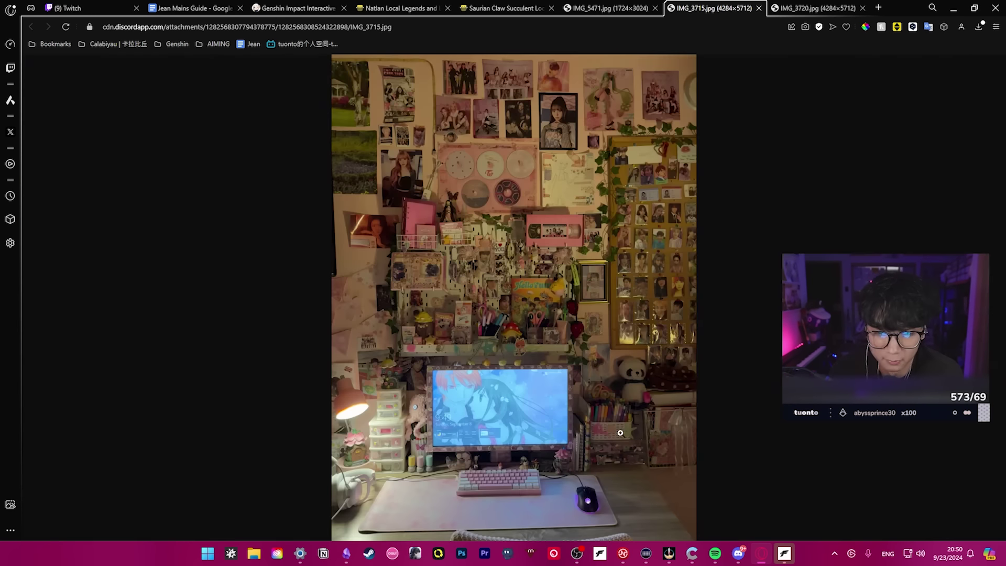
Open the cat photo in a new tab, then the purple-lit setup photo
{"action": "key", "text": "alt+Tab"}
{"action": "left_click", "coordinate": [286, 451]}
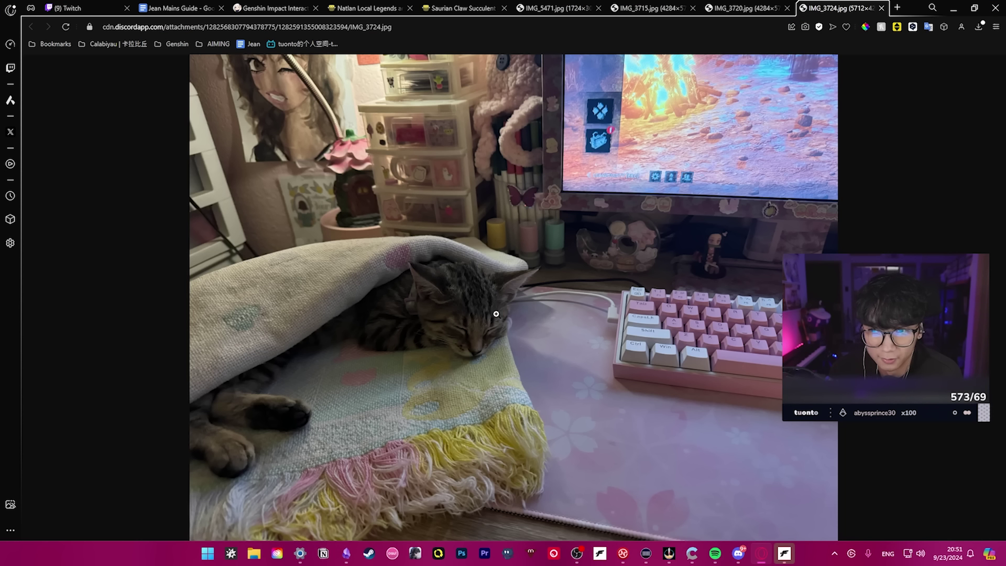
{"action": "key", "text": "alt+Tab"}
{"action": "left_click", "coordinate": [504, 283]}
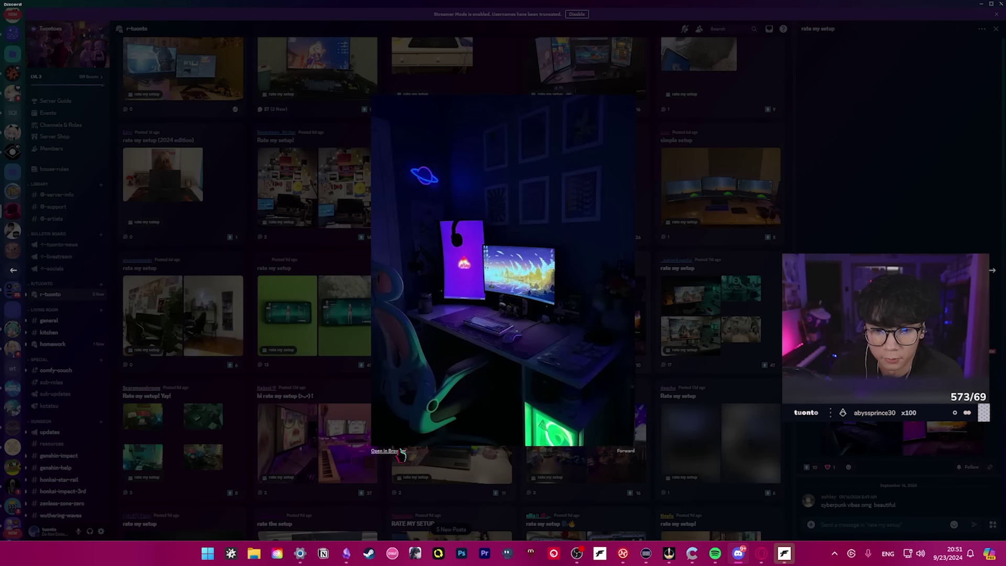
{"action": "scroll", "coordinate": [751, 380], "scroll_direction": "down", "scroll_amount": 1}
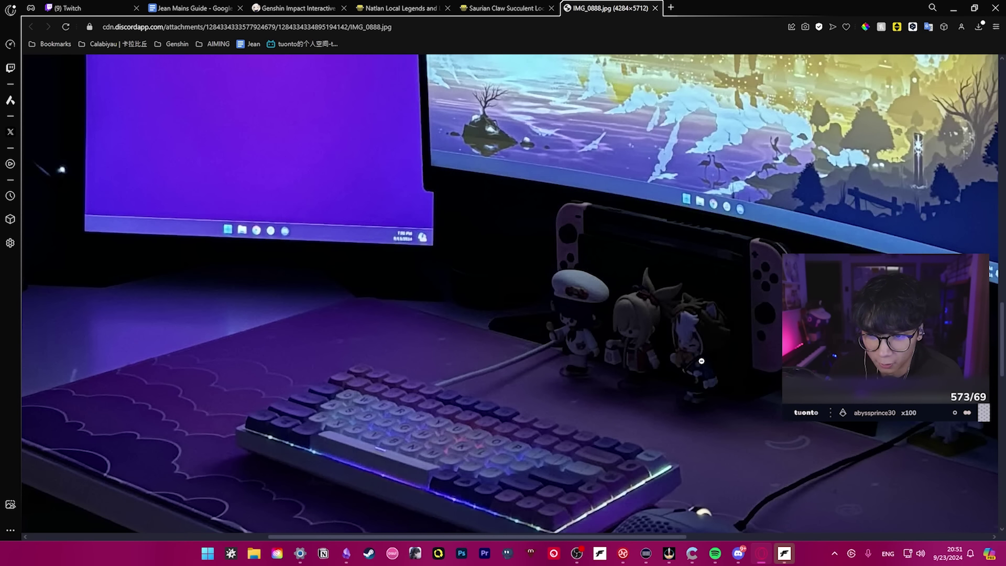
{"action": "scroll", "coordinate": [701, 361], "scroll_direction": "down", "scroll_amount": 2}
Zoom in on the stickered laptop and pan across the monitor, shelf, figurines and keyboard
{"action": "left_click", "coordinate": [629, 330]}
{"action": "left_click", "coordinate": [575, 355]}
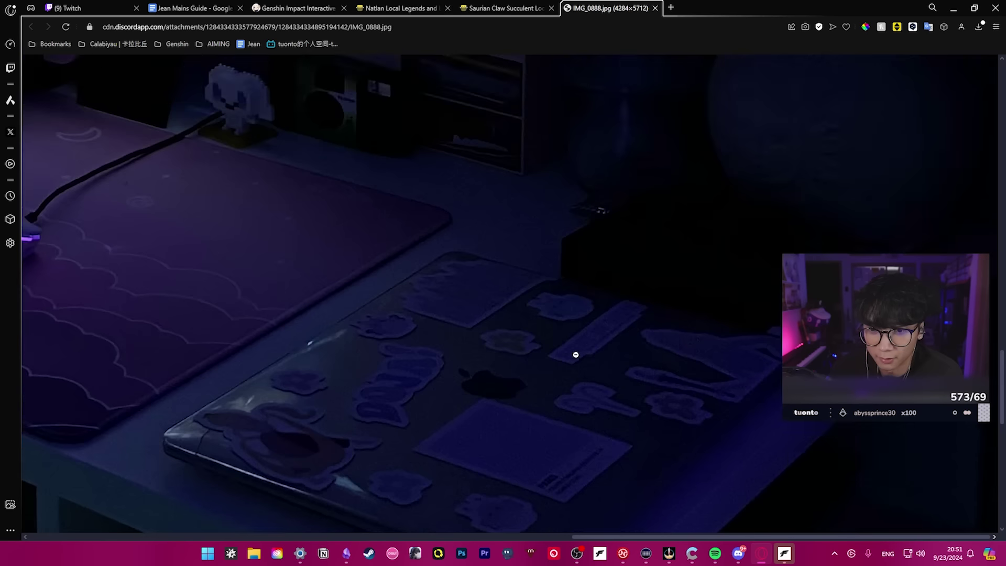
{"action": "left_click_drag", "start_coordinate": [575, 355], "coordinate": [299, 433]}
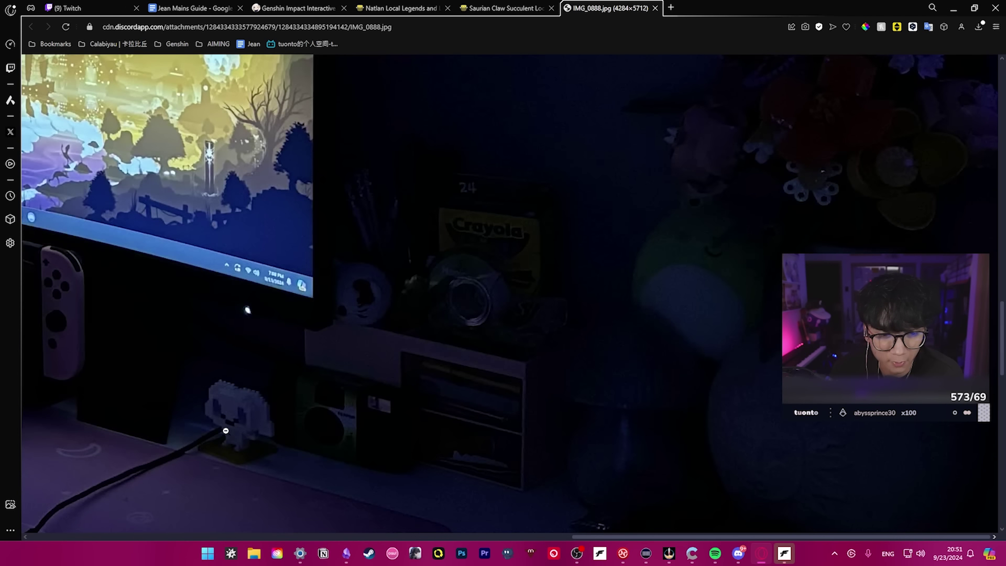
{"action": "scroll", "coordinate": [226, 430], "scroll_direction": "down", "scroll_amount": 1}
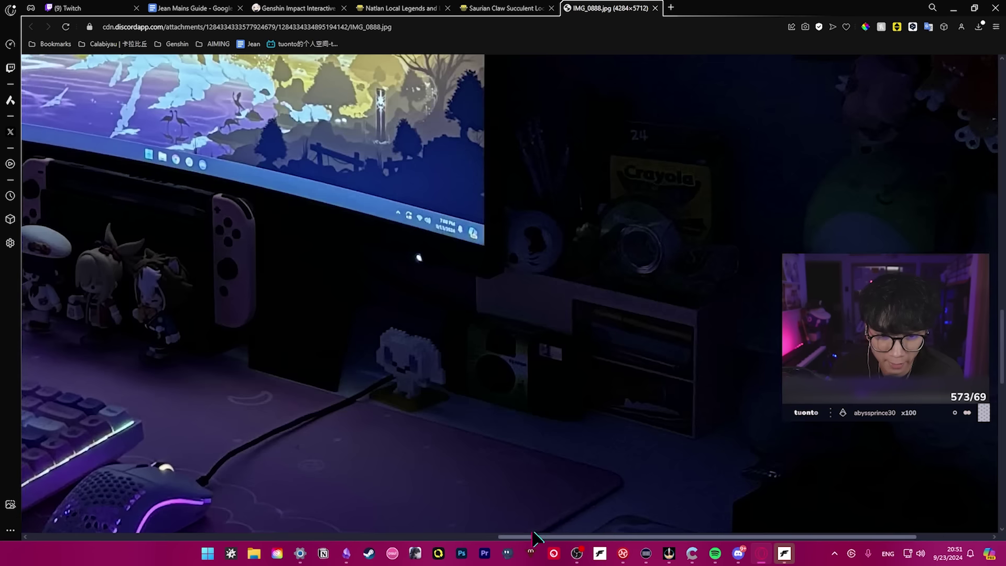
{"action": "left_click_drag", "start_coordinate": [299, 378], "coordinate": [518, 426]}
{"action": "scroll", "coordinate": [639, 416], "scroll_direction": "up", "scroll_amount": 3}
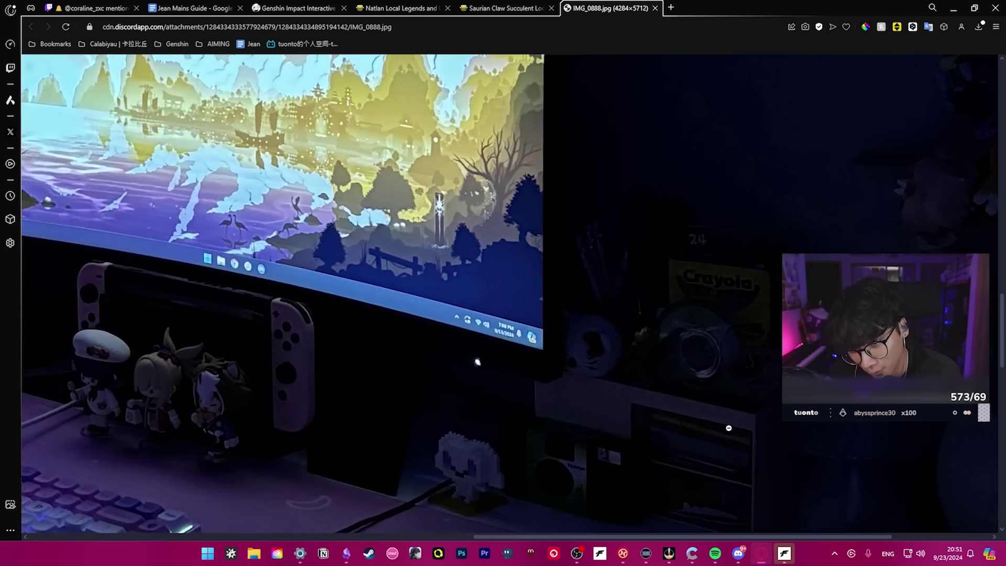
{"action": "scroll", "coordinate": [638, 416], "scroll_direction": "up", "scroll_amount": 3}
{"action": "scroll", "coordinate": [735, 428], "scroll_direction": "down", "scroll_amount": 2}
{"action": "scroll", "coordinate": [735, 428], "scroll_direction": "down", "scroll_amount": 1}
{"action": "scroll", "coordinate": [736, 429], "scroll_direction": "down", "scroll_amount": 2}
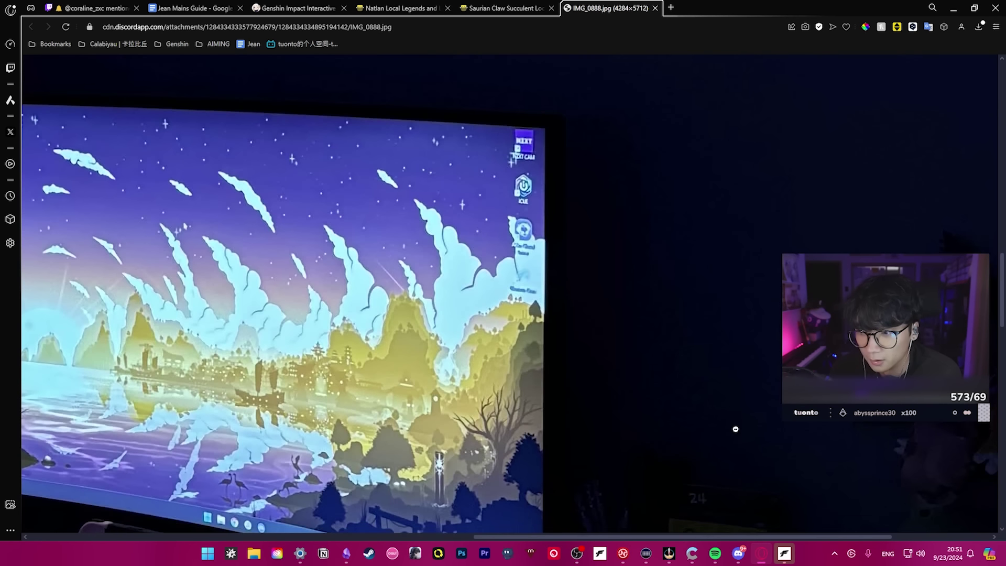
Zoom in on the neon planet lamp, then on the green-lit PC case
{"action": "left_click", "coordinate": [693, 519]}
{"action": "left_click", "coordinate": [480, 268]}
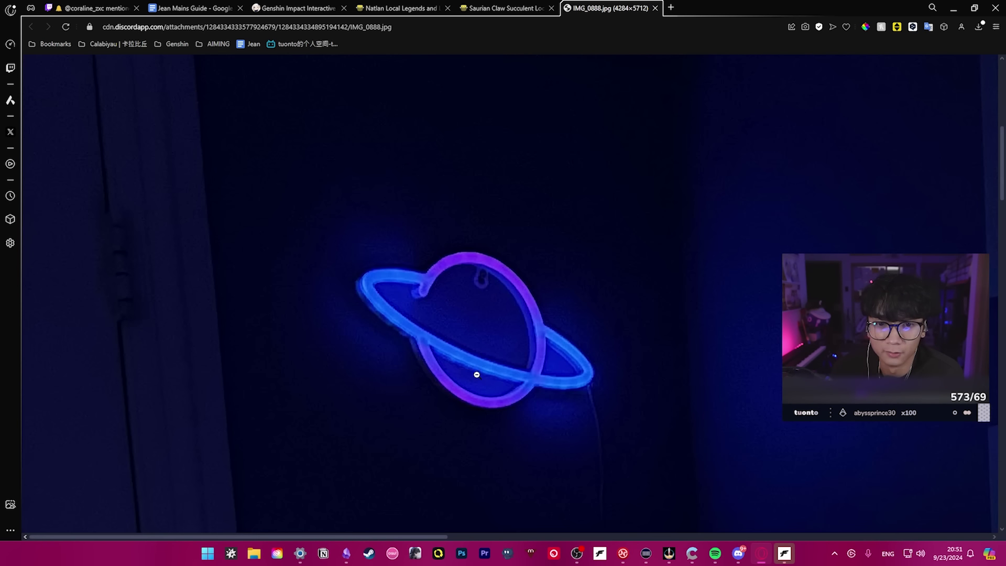
{"action": "scroll", "coordinate": [481, 362], "scroll_direction": "down", "scroll_amount": 2}
{"action": "scroll", "coordinate": [481, 362], "scroll_direction": "up", "scroll_amount": 1}
{"action": "left_click", "coordinate": [481, 361]}
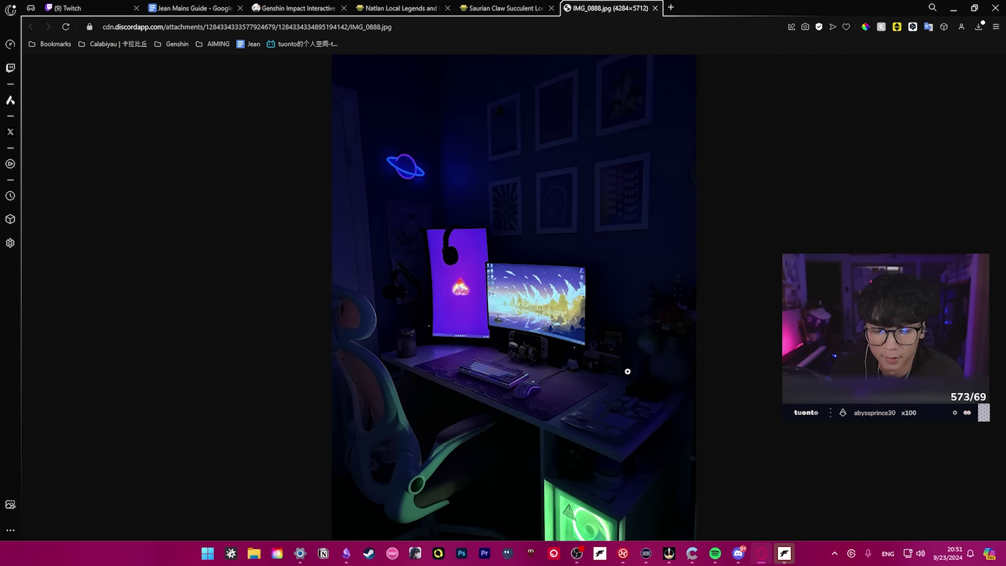
{"action": "left_click", "coordinate": [609, 480]}
{"action": "scroll", "coordinate": [609, 479], "scroll_direction": "down", "scroll_amount": 1}
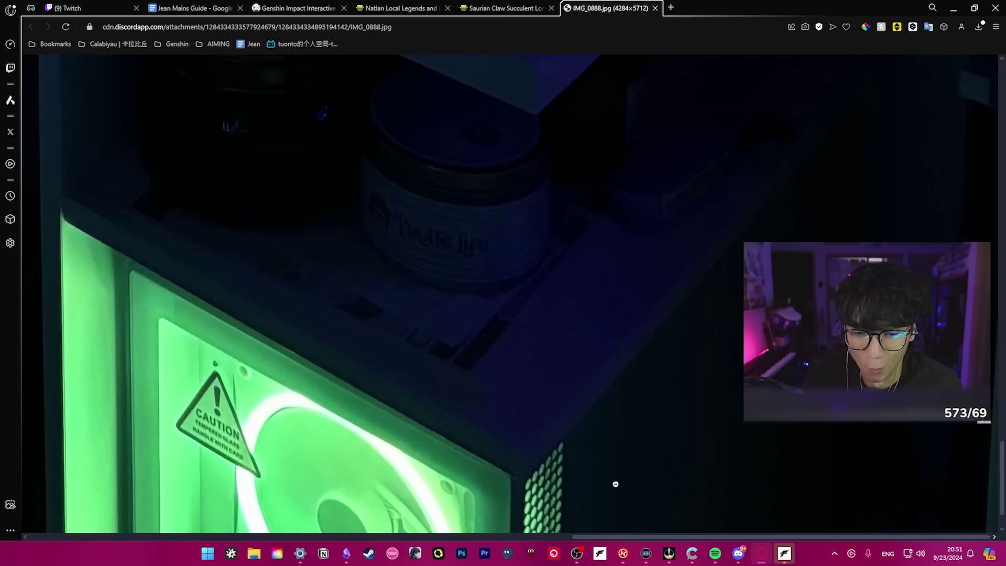
{"action": "scroll", "coordinate": [496, 440], "scroll_direction": "left", "scroll_amount": 3}
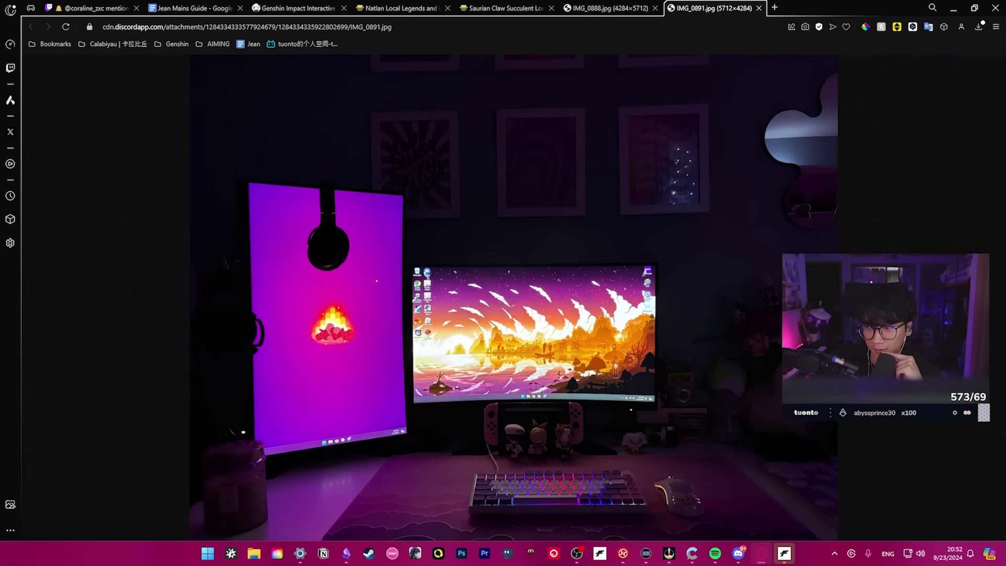
Zoom in on the keyboard and mouse, the monitor wallpaper and the stickers beside the monitor
{"action": "left_click", "coordinate": [629, 496]}
{"action": "left_click", "coordinate": [550, 419]}
{"action": "left_click", "coordinate": [641, 440]}
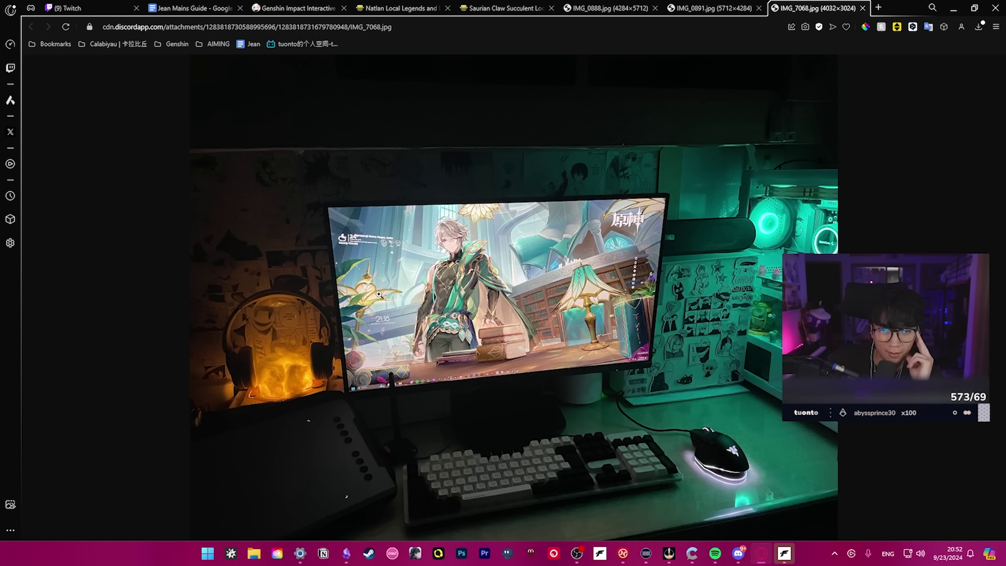
{"action": "left_click", "coordinate": [378, 292]}
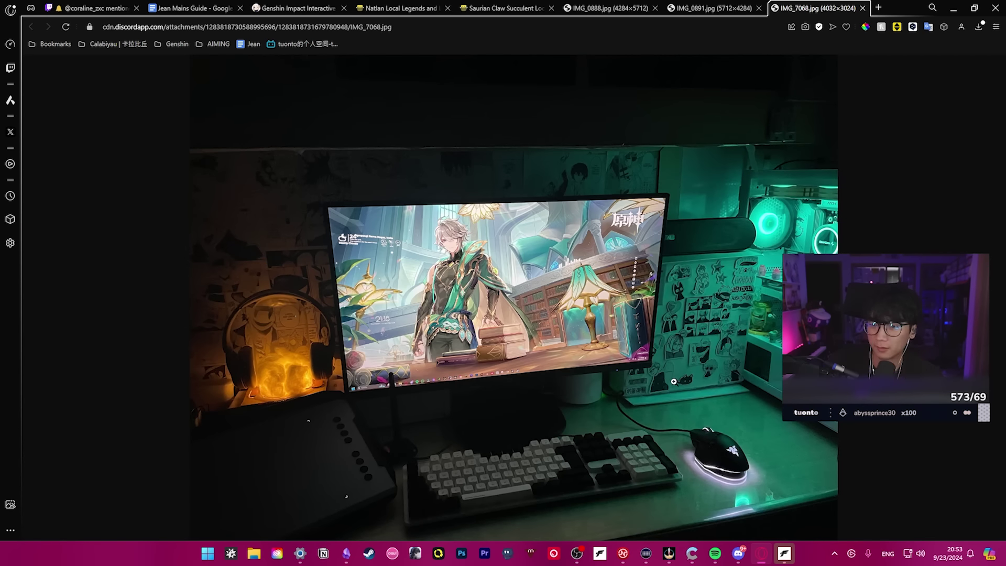
{"action": "left_click", "coordinate": [674, 382]}
Open the PC case photo in the browser, view the whole drawing desk, then preview another forum photo
{"action": "key", "text": "alt+Tab"}
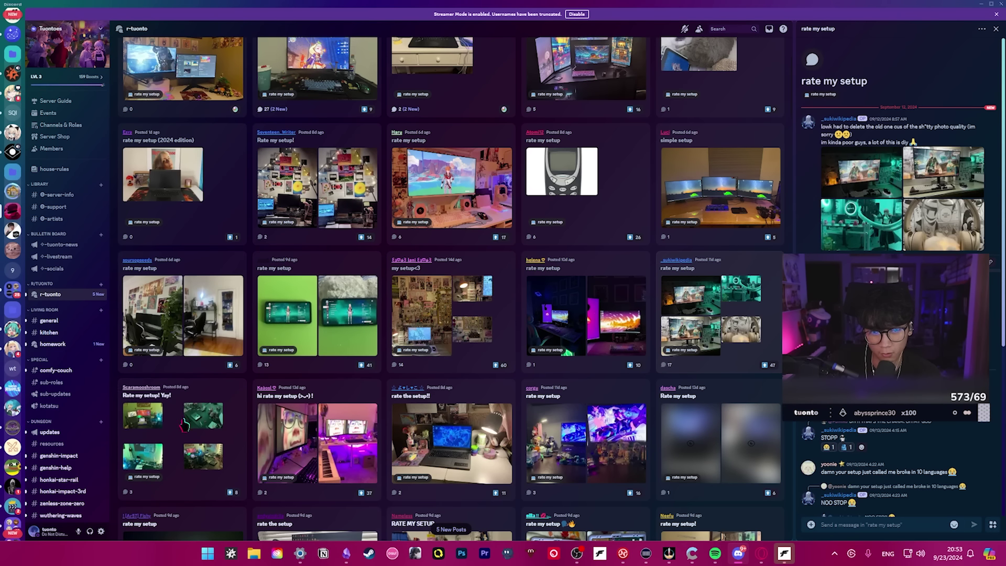
{"action": "left_click", "coordinate": [901, 173]}
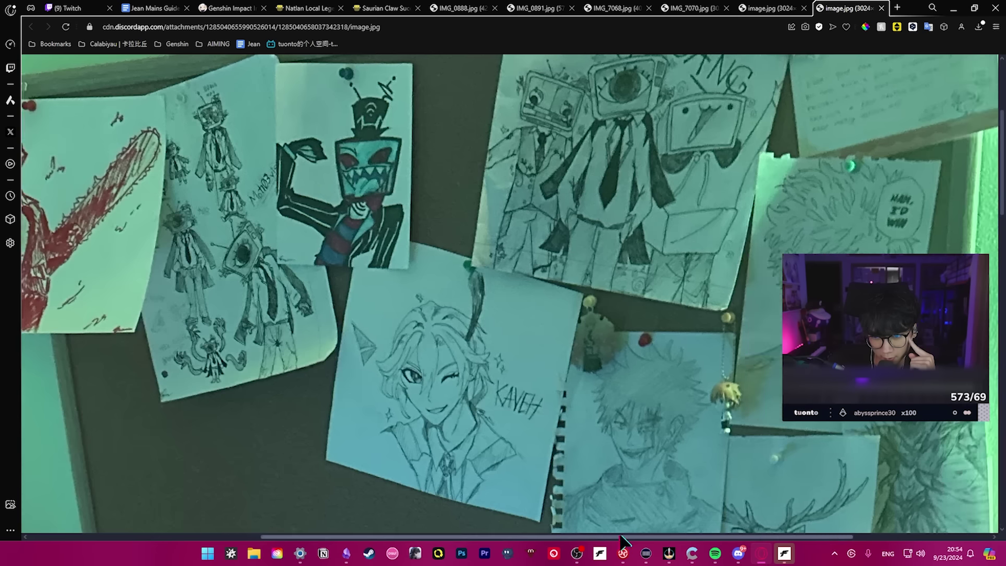
{"action": "scroll", "coordinate": [618, 522], "scroll_direction": "down", "scroll_amount": 5}
{"action": "scroll", "coordinate": [611, 529], "scroll_direction": "down", "scroll_amount": 5}
{"action": "scroll", "coordinate": [472, 496], "scroll_direction": "down", "scroll_amount": 5}
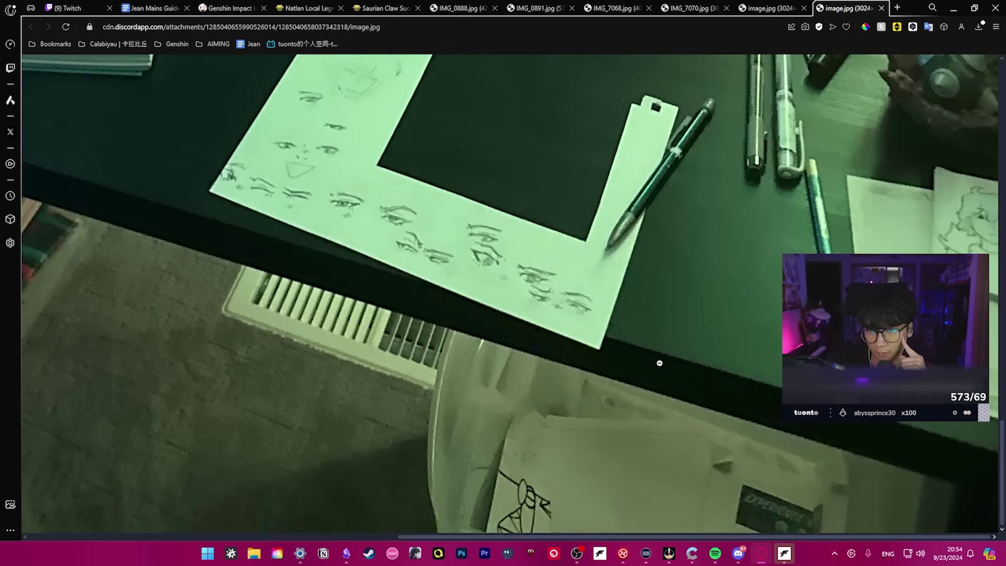
{"action": "scroll", "coordinate": [393, 488], "scroll_direction": "down", "scroll_amount": 5}
{"action": "scroll", "coordinate": [356, 478], "scroll_direction": "down", "scroll_amount": 5}
{"action": "scroll", "coordinate": [356, 479], "scroll_direction": "up", "scroll_amount": 5}
{"action": "scroll", "coordinate": [357, 478], "scroll_direction": "up", "scroll_amount": 5}
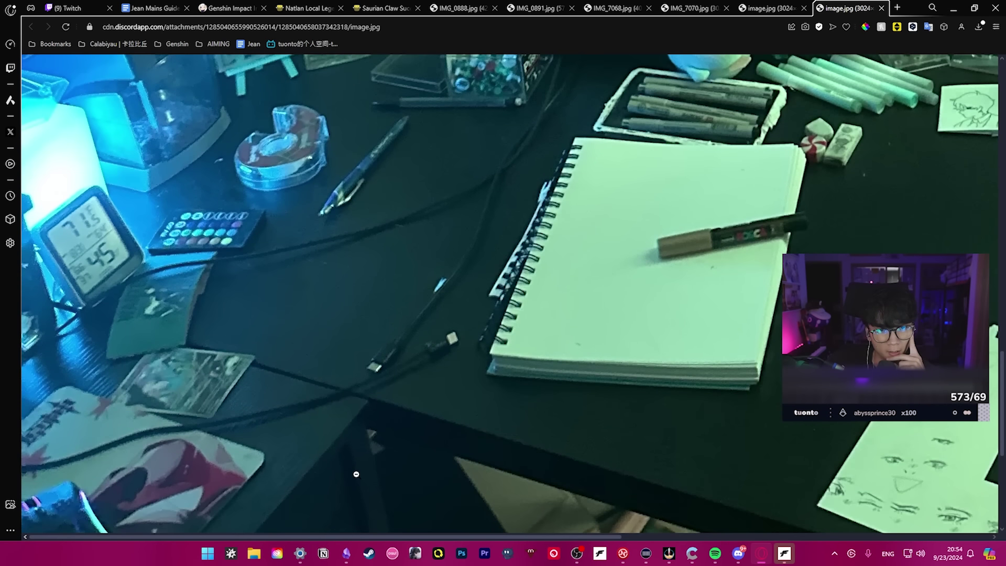
{"action": "scroll", "coordinate": [358, 474], "scroll_direction": "up", "scroll_amount": 5}
{"action": "left_click", "coordinate": [303, 402]}
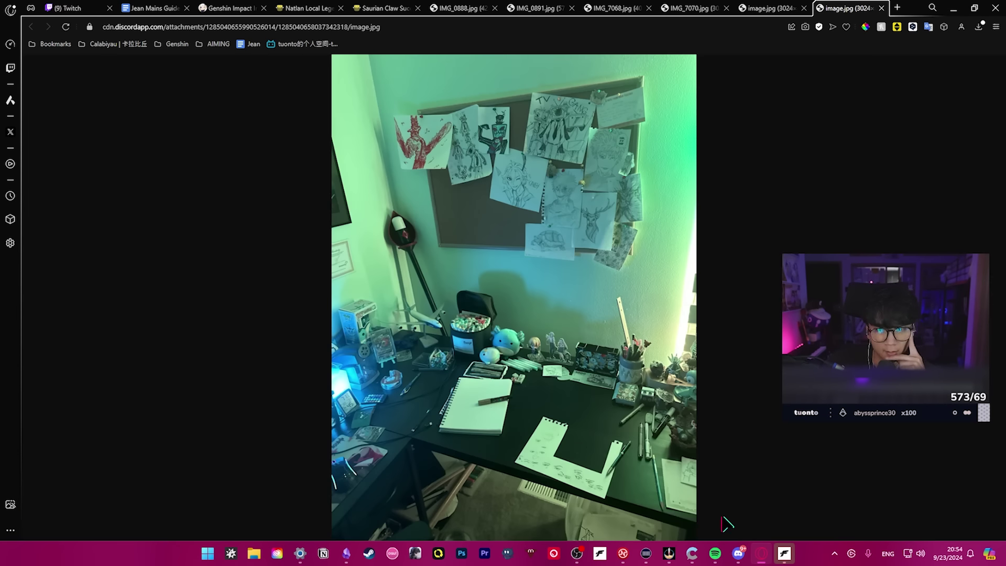
{"action": "key", "text": "alt+Tab"}
{"action": "left_click", "coordinate": [161, 389]}
Open the green-lit desk photo in the browser and zoom in on the watch
{"action": "left_click", "coordinate": [389, 450]}
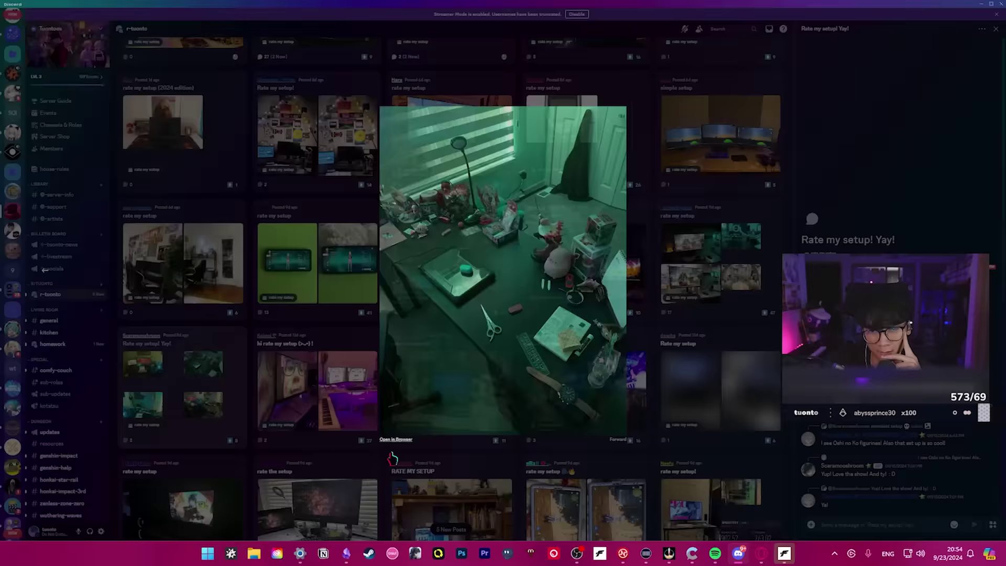
{"action": "left_click", "coordinate": [473, 275]}
{"action": "scroll", "coordinate": [545, 336], "scroll_direction": "down", "scroll_amount": 5}
{"action": "left_click", "coordinate": [545, 336]}
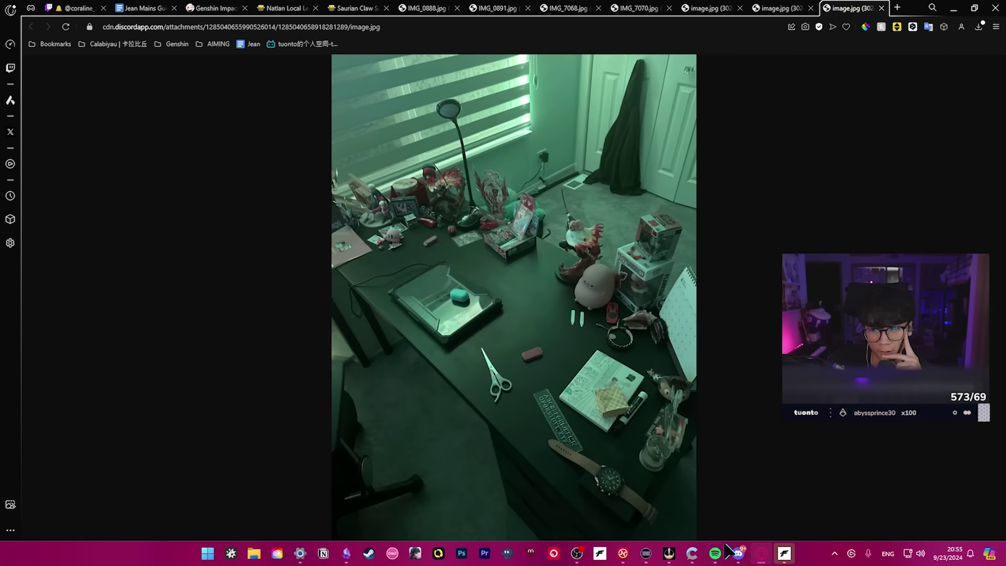
Open another post photo in a new tab, then open the purple piano setup photo in the browser
{"action": "key", "text": "alt+Tab"}
{"action": "left_click", "coordinate": [503, 283]}
{"action": "left_click", "coordinate": [504, 315]}
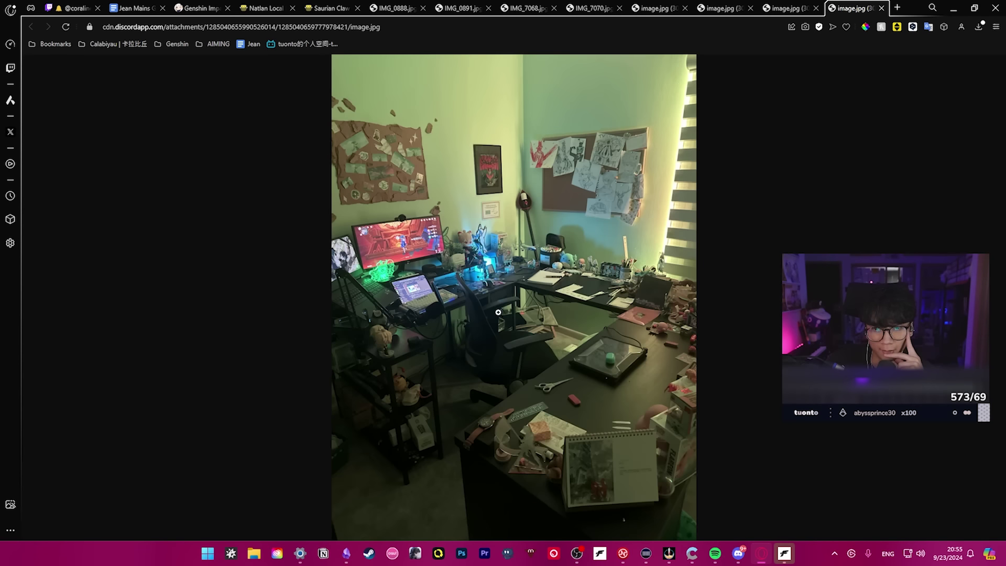
{"action": "key", "text": "alt+Tab"}
{"action": "key", "text": "Right"}
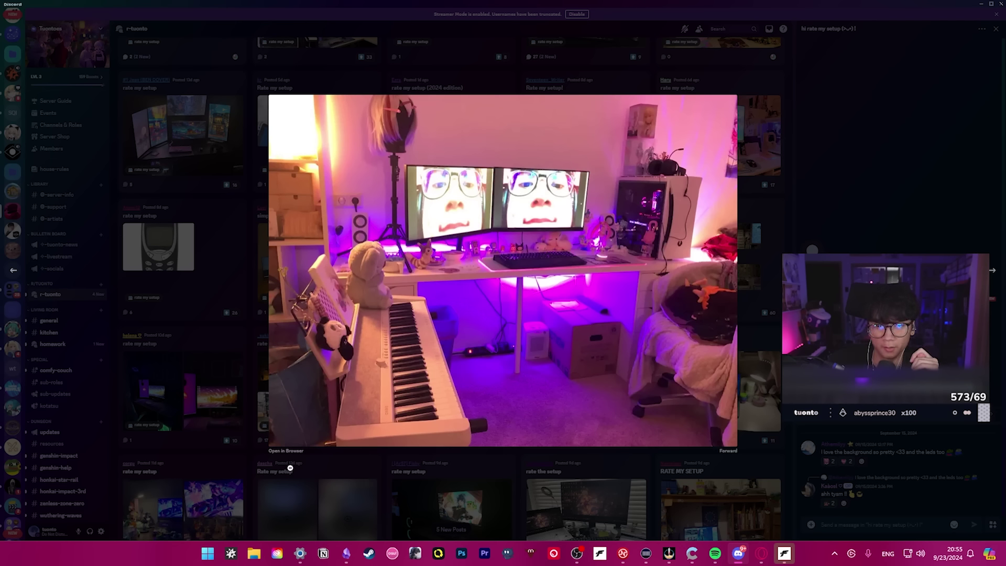
{"action": "left_click", "coordinate": [286, 451]}
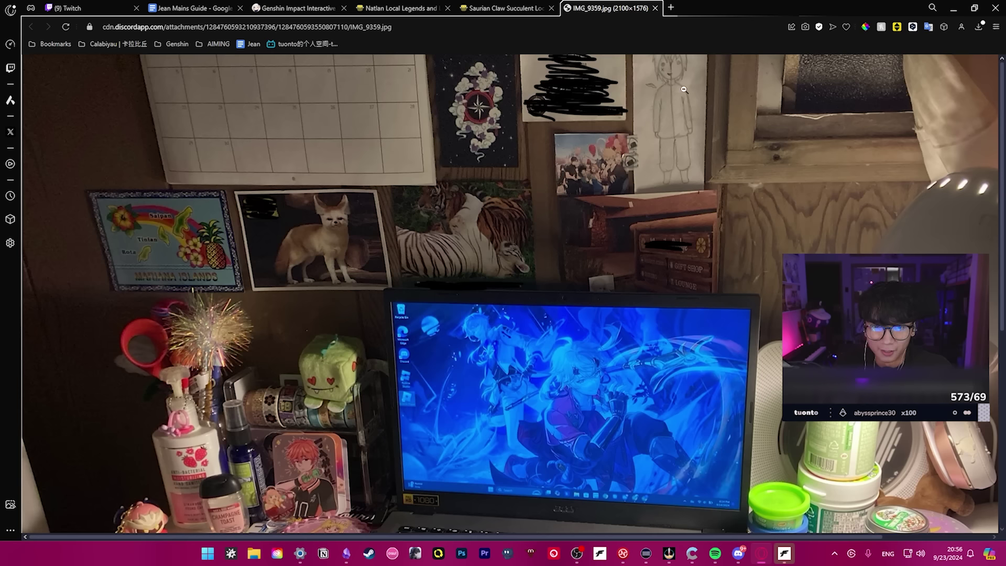
{"action": "scroll", "coordinate": [696, 96], "scroll_direction": "down", "scroll_amount": 2}
Zoom into the laptop area of IMG_9543, fit it, and flip between photo tabs
{"action": "left_click", "coordinate": [264, 400]}
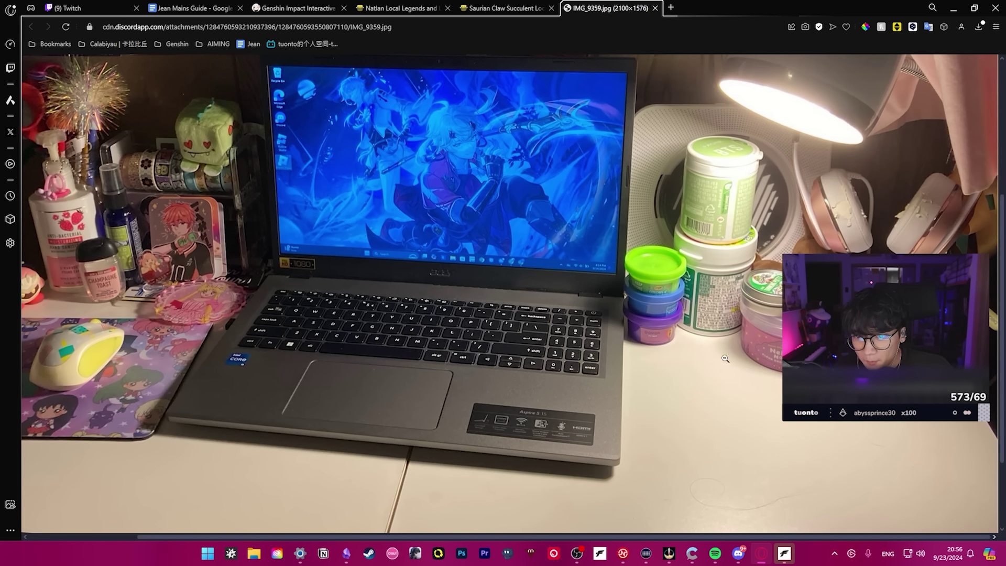
{"action": "scroll", "coordinate": [733, 384], "scroll_direction": "up", "scroll_amount": 3}
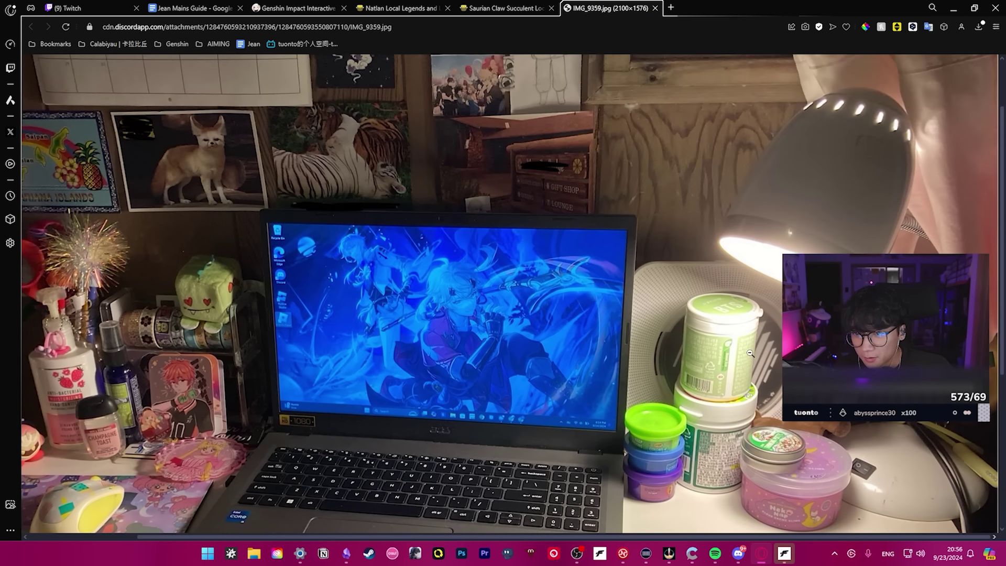
{"action": "scroll", "coordinate": [737, 402], "scroll_direction": "down", "scroll_amount": 1}
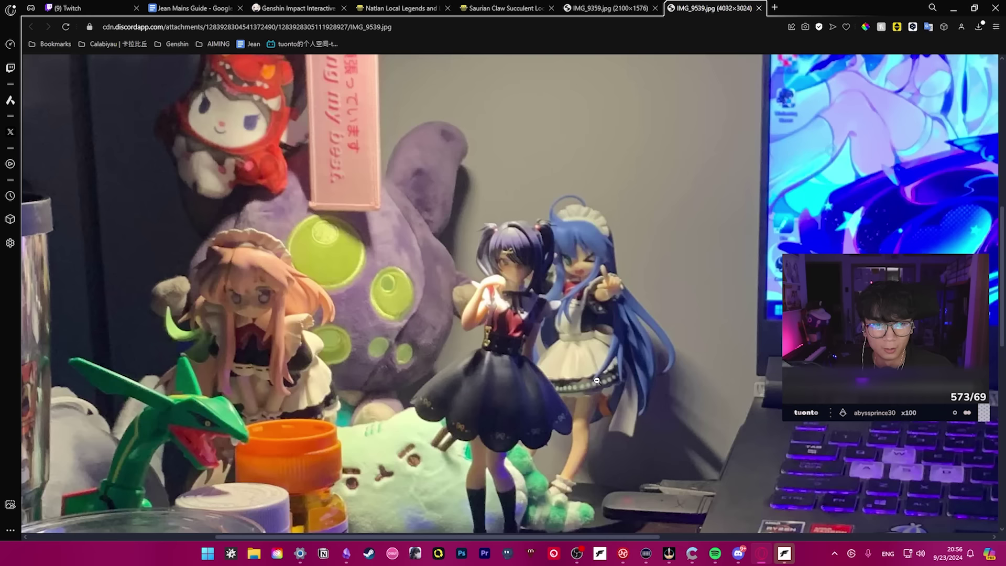
{"action": "scroll", "coordinate": [474, 330], "scroll_direction": "down", "scroll_amount": 5}
{"action": "scroll", "coordinate": [464, 361], "scroll_direction": "down", "scroll_amount": 5}
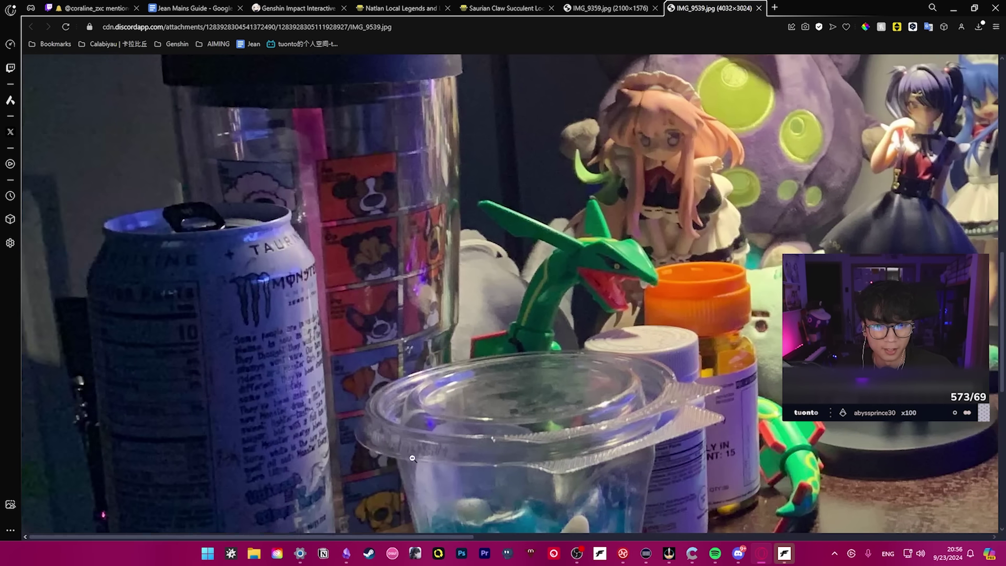
{"action": "scroll", "coordinate": [461, 385], "scroll_direction": "down", "scroll_amount": 5}
{"action": "scroll", "coordinate": [461, 386], "scroll_direction": "up", "scroll_amount": 5}
{"action": "scroll", "coordinate": [503, 378], "scroll_direction": "up", "scroll_amount": 3}
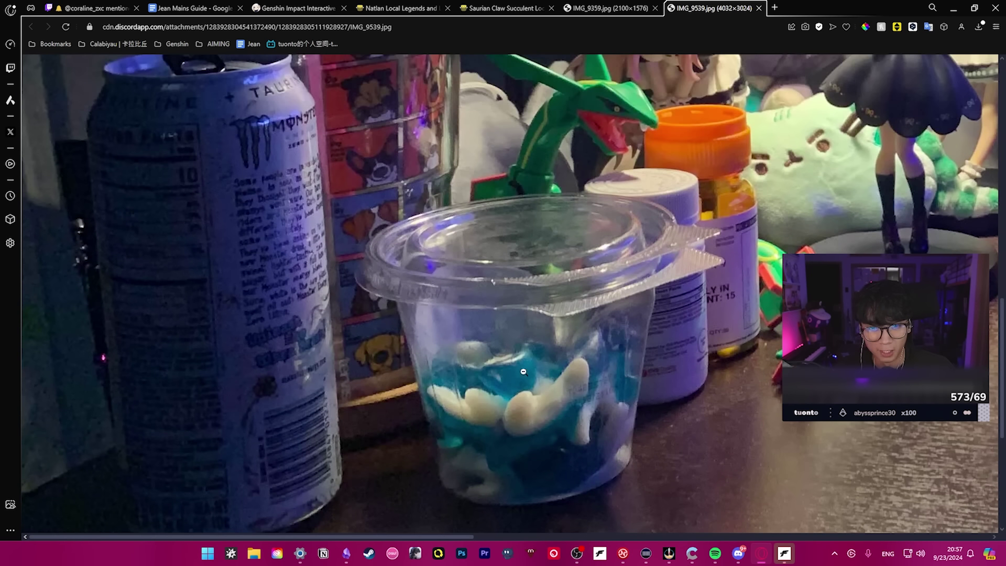
{"action": "scroll", "coordinate": [564, 411], "scroll_direction": "up", "scroll_amount": 3}
{"action": "scroll", "coordinate": [565, 411], "scroll_direction": "up", "scroll_amount": 3}
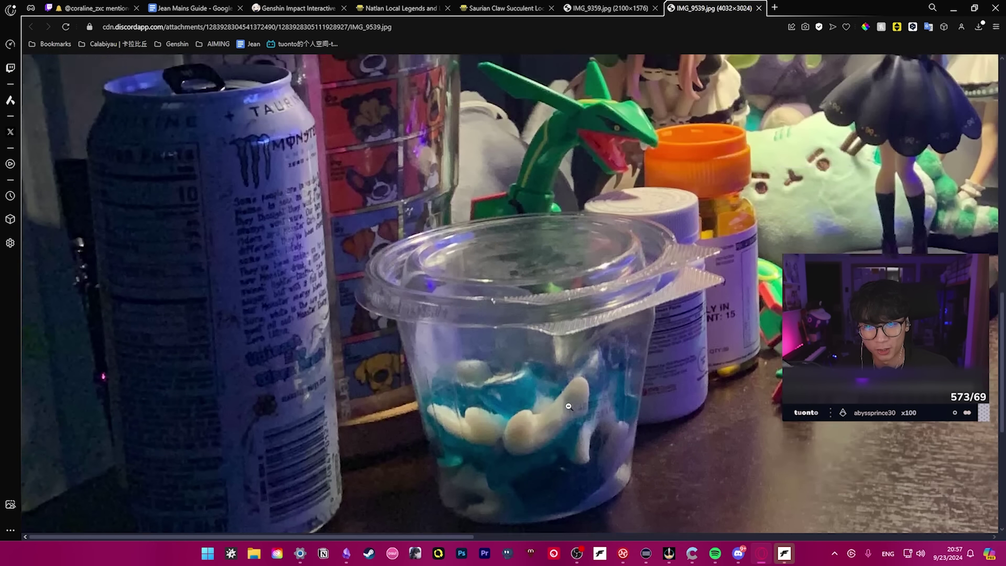
{"action": "scroll", "coordinate": [571, 407], "scroll_direction": "up", "scroll_amount": 3}
{"action": "scroll", "coordinate": [646, 425], "scroll_direction": "up", "scroll_amount": 4}
{"action": "scroll", "coordinate": [645, 425], "scroll_direction": "down", "scroll_amount": 4}
{"action": "scroll", "coordinate": [645, 425], "scroll_direction": "up", "scroll_amount": 6}
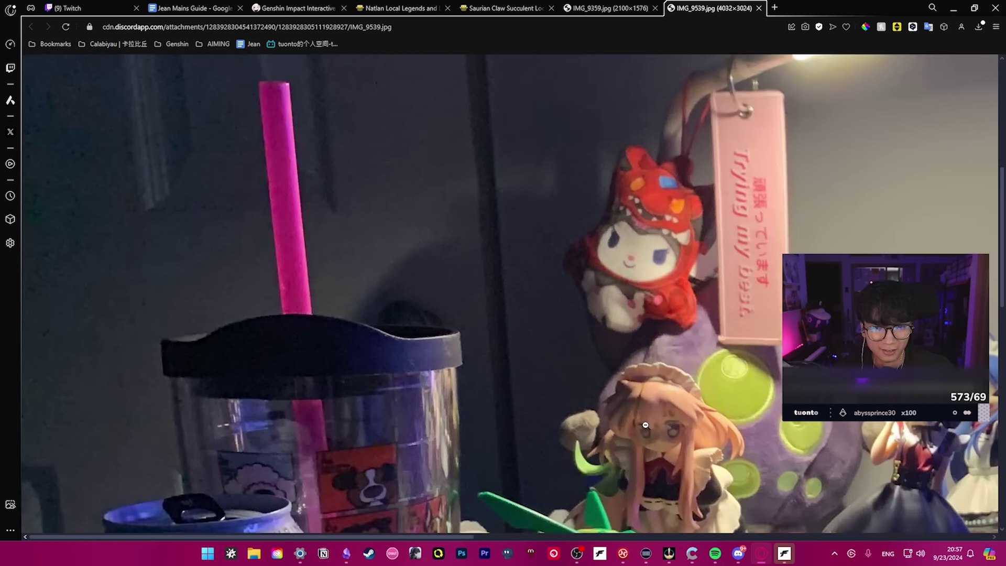
{"action": "scroll", "coordinate": [652, 366], "scroll_direction": "up", "scroll_amount": 3}
{"action": "left_click", "coordinate": [652, 366]}
{"action": "key", "text": "ctrl+shift+Tab"}
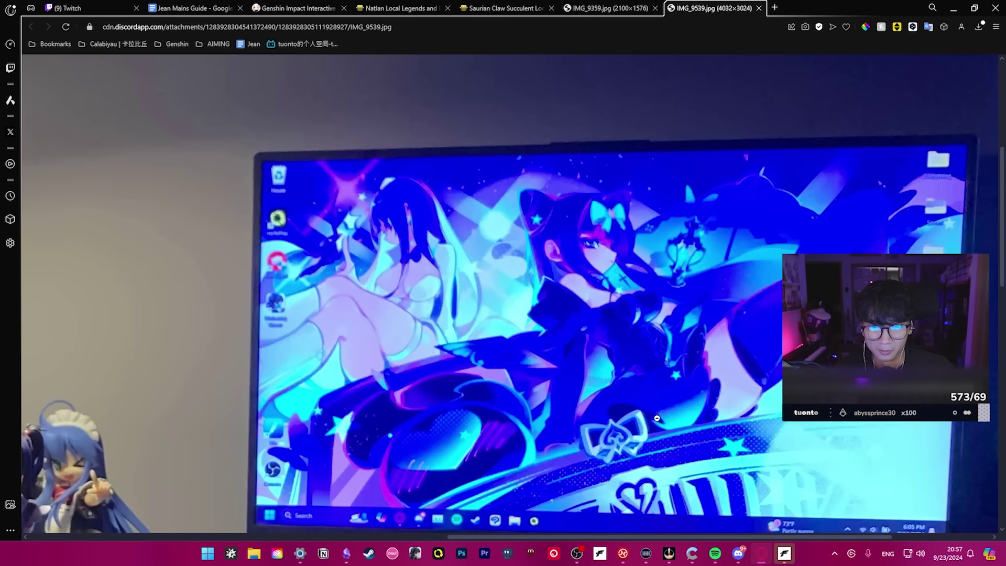
{"action": "key", "text": "ctrl+Tab"}
Pan across the figurine-lined desk photo, fit it, and return to the Discord forum grid
{"action": "key", "text": "alt+Tab"}
{"action": "key", "text": "alt+Tab"}
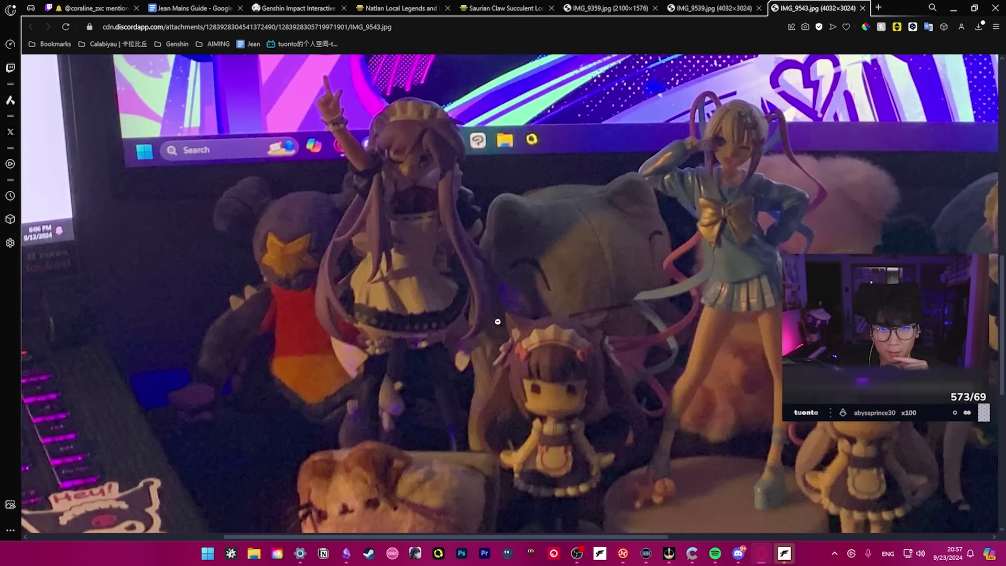
{"action": "scroll", "coordinate": [534, 375], "scroll_direction": "down", "scroll_amount": 3}
{"action": "middle_click", "coordinate": [504, 544]}
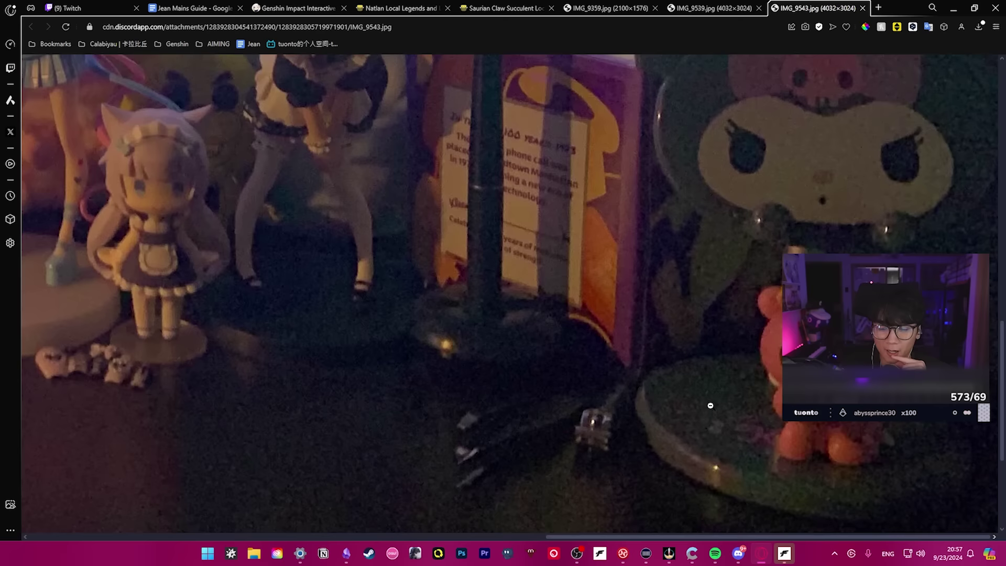
{"action": "left_click", "coordinate": [658, 338]}
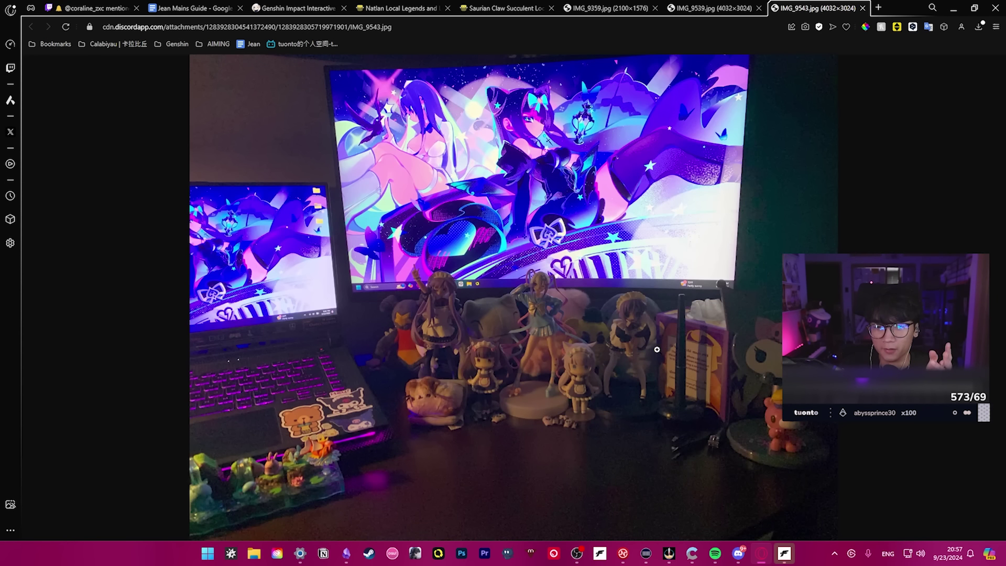
{"action": "left_click", "coordinate": [739, 553]}
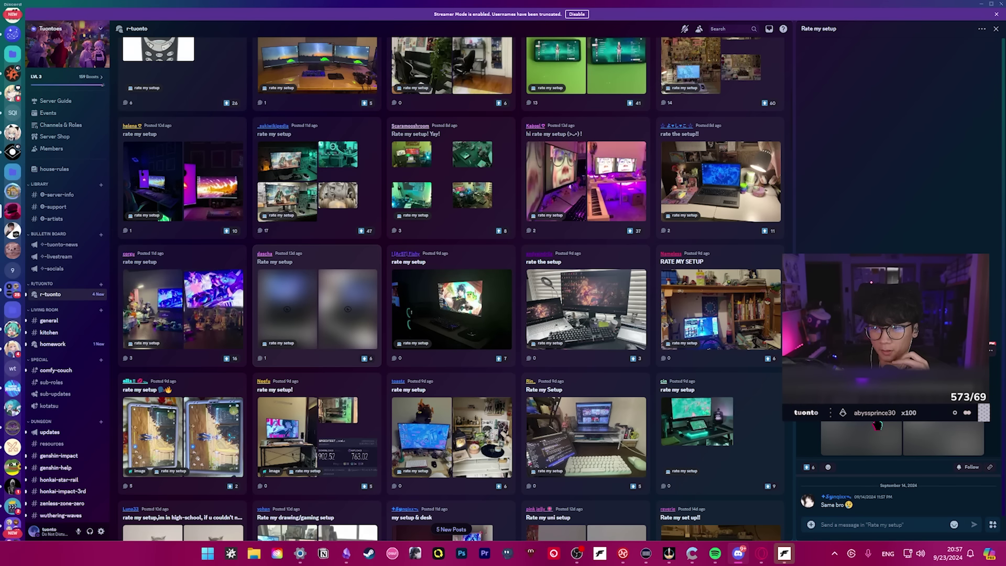
Zoom around SPOILER_IMG_4063's headset and mouse, then return to Discord's enlarged dark desk photo
{"action": "left_click", "coordinate": [763, 554]}
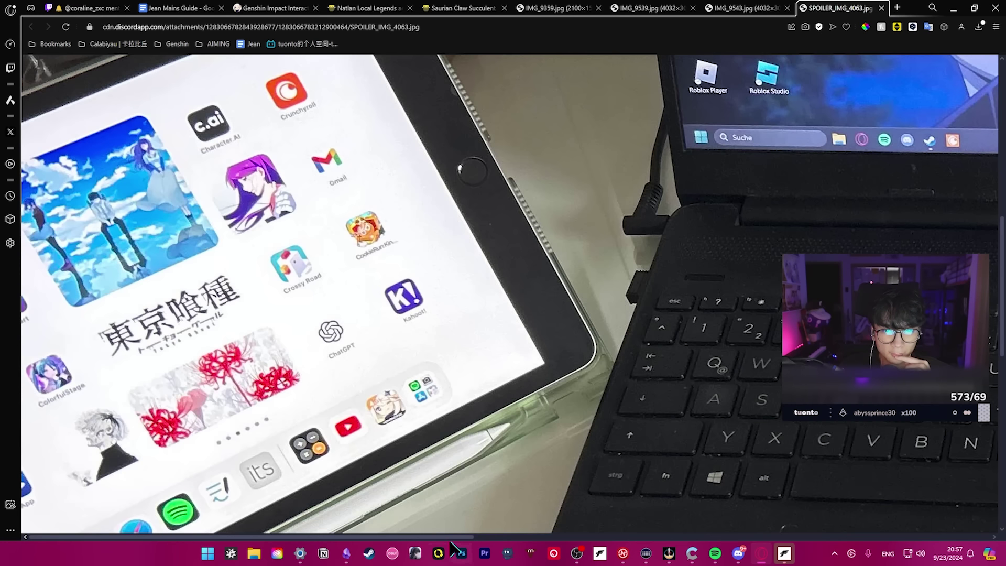
{"action": "scroll", "coordinate": [397, 383], "scroll_direction": "down", "scroll_amount": 1}
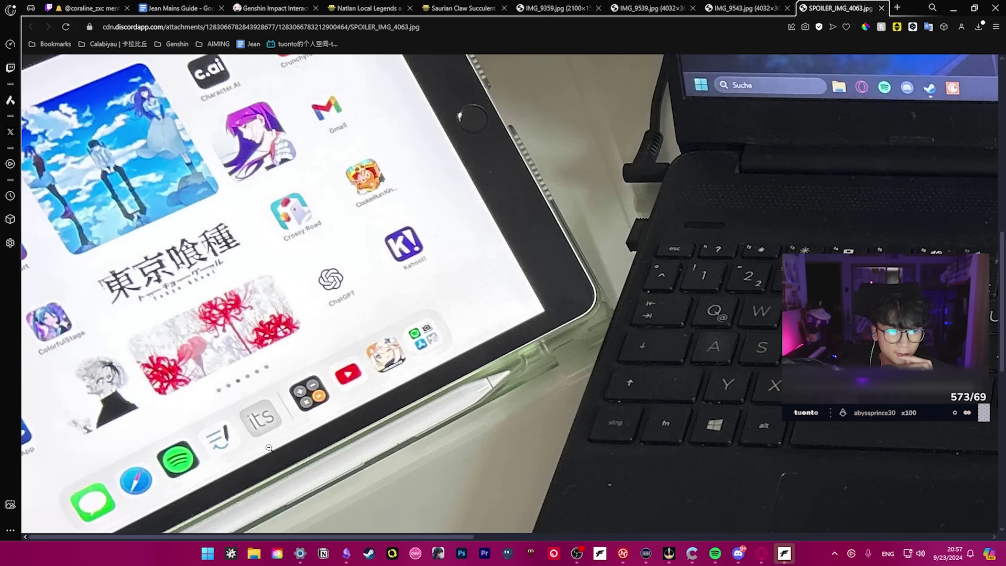
{"action": "left_click", "coordinate": [724, 399]}
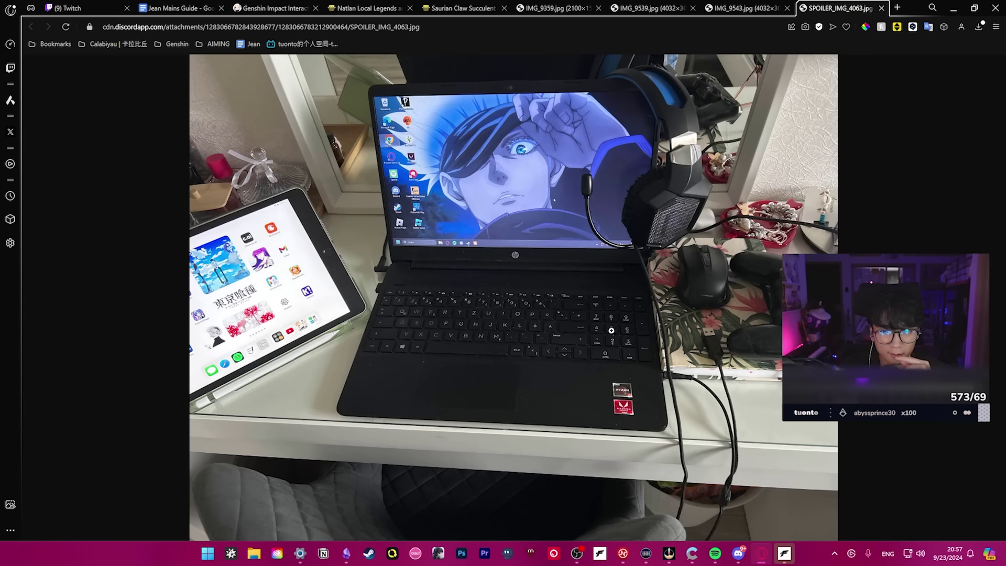
{"action": "left_click", "coordinate": [774, 295]}
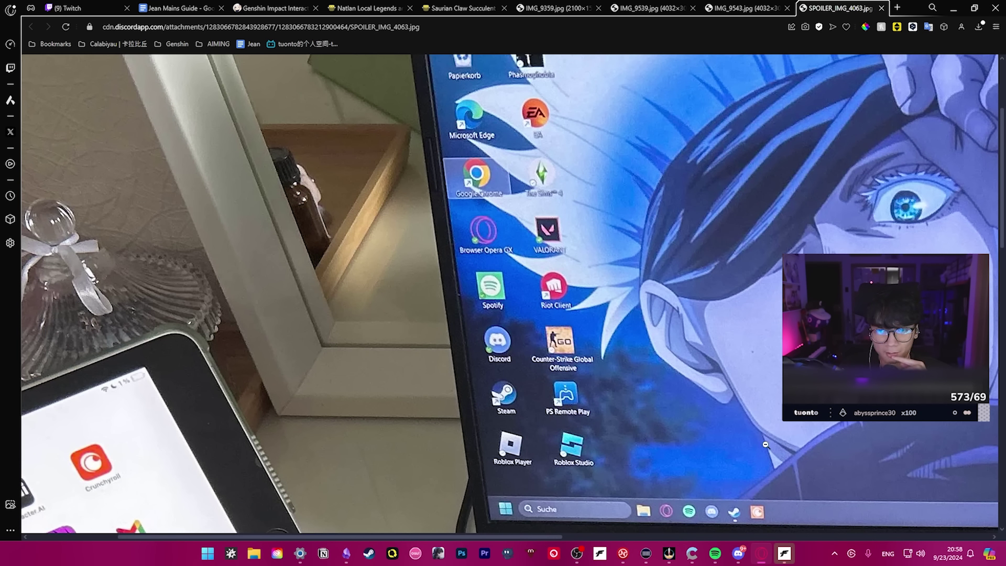
{"action": "scroll", "coordinate": [661, 373], "scroll_direction": "down", "scroll_amount": 1}
{"action": "left_click", "coordinate": [641, 429]}
{"action": "left_click", "coordinate": [590, 335]}
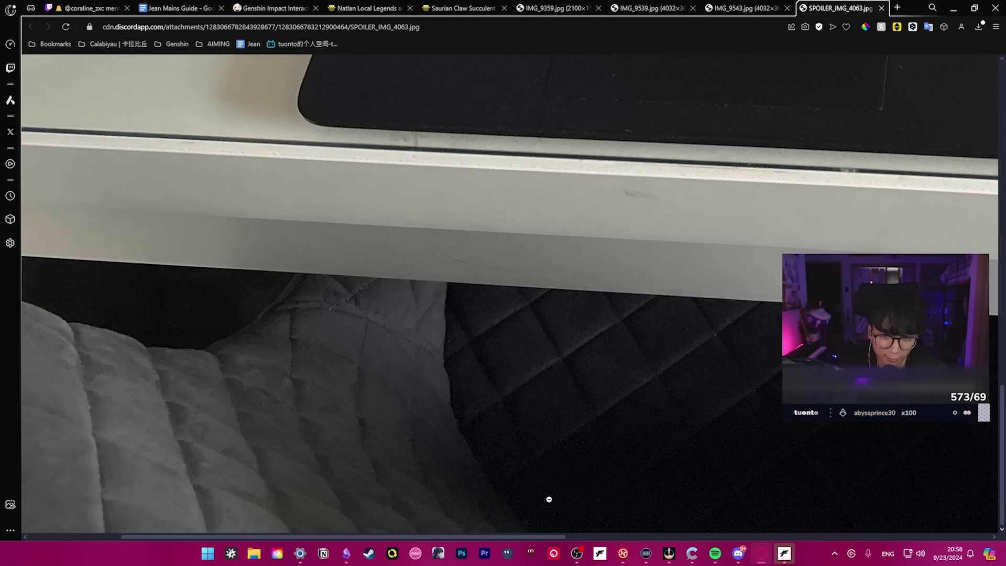
{"action": "key", "text": "alt+Tab"}
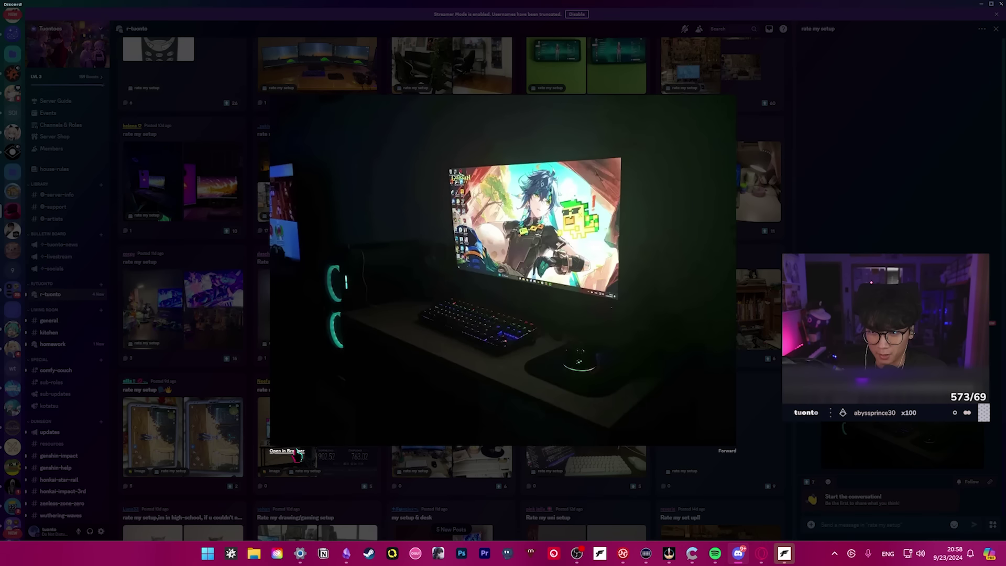
Open the green-lit PC photo in the browser, zoom its left side, then open the next post's photo
{"action": "left_click", "coordinate": [284, 451]}
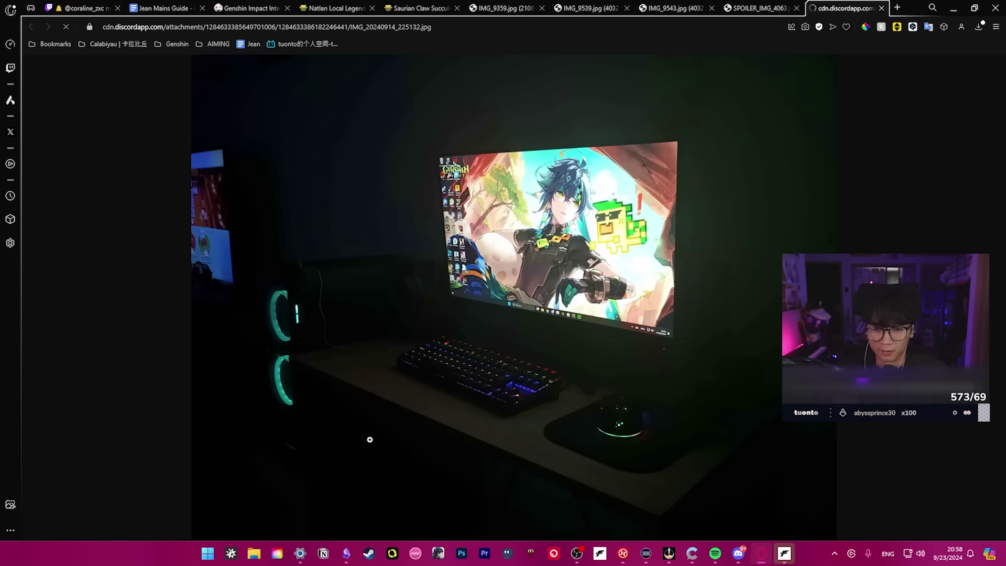
{"action": "left_click", "coordinate": [681, 389]}
{"action": "scroll", "coordinate": [681, 389], "scroll_direction": "up", "scroll_amount": 3}
{"action": "scroll", "coordinate": [521, 396], "scroll_direction": "down", "scroll_amount": 3}
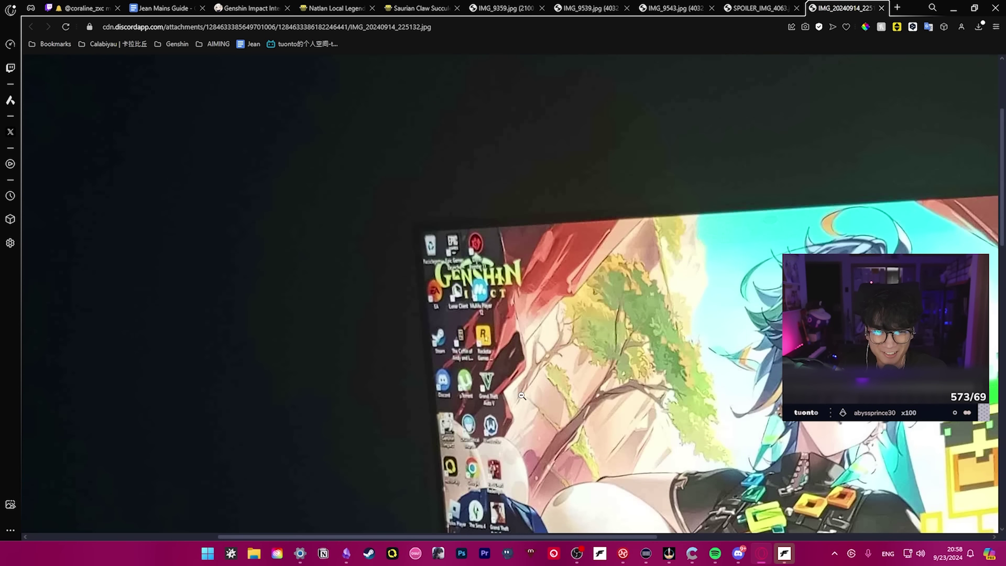
{"action": "scroll", "coordinate": [521, 396], "scroll_direction": "down", "scroll_amount": 3}
{"action": "left_click", "coordinate": [518, 407]}
{"action": "left_click", "coordinate": [272, 322]}
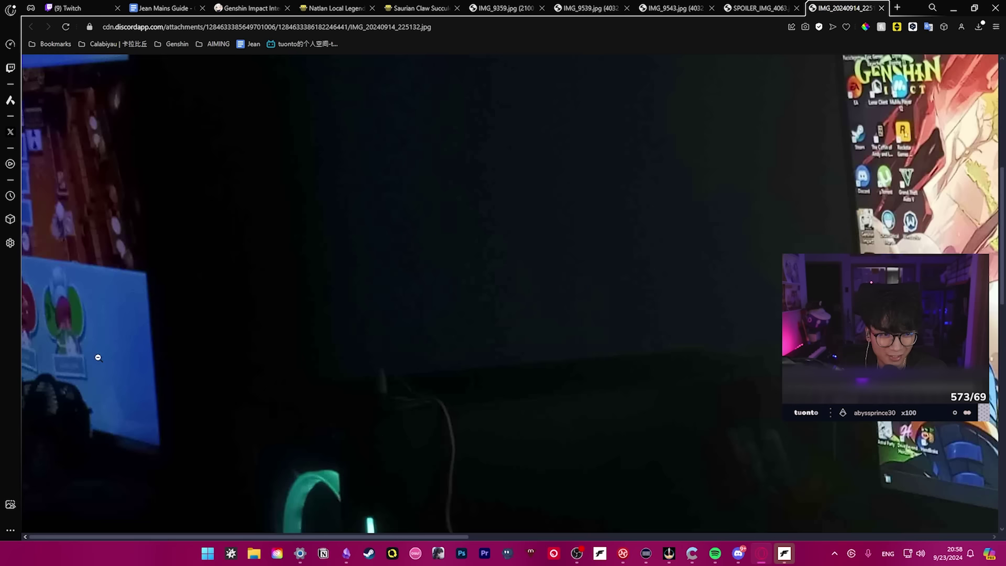
{"action": "scroll", "coordinate": [81, 357], "scroll_direction": "down", "scroll_amount": 3}
{"action": "scroll", "coordinate": [81, 357], "scroll_direction": "up", "scroll_amount": 3}
{"action": "scroll", "coordinate": [81, 357], "scroll_direction": "down", "scroll_amount": 2}
{"action": "scroll", "coordinate": [81, 357], "scroll_direction": "up", "scroll_amount": 2}
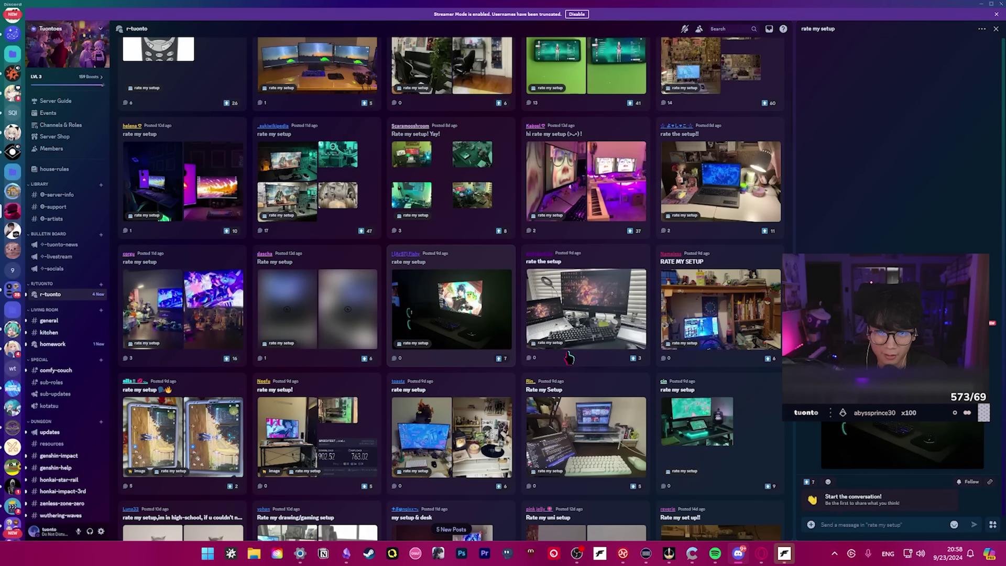
{"action": "left_click", "coordinate": [570, 346]}
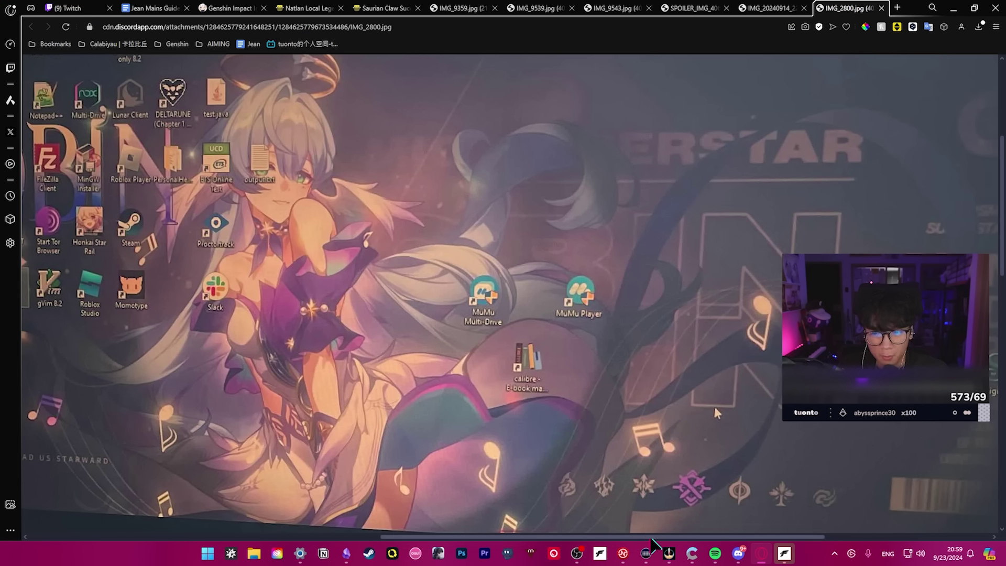
Zoom into IMG_2800's desktop icons, number pad and mouse, then move to the next photo tab
{"action": "left_click", "coordinate": [716, 413]}
{"action": "left_click", "coordinate": [427, 398]}
{"action": "scroll", "coordinate": [405, 407], "scroll_direction": "up", "scroll_amount": 2}
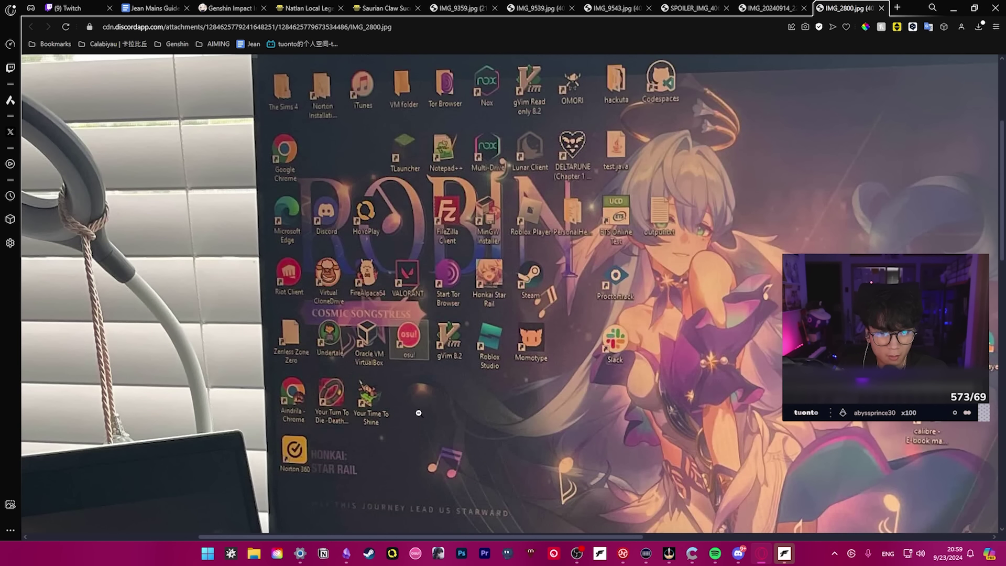
{"action": "scroll", "coordinate": [481, 380], "scroll_direction": "up", "scroll_amount": 2}
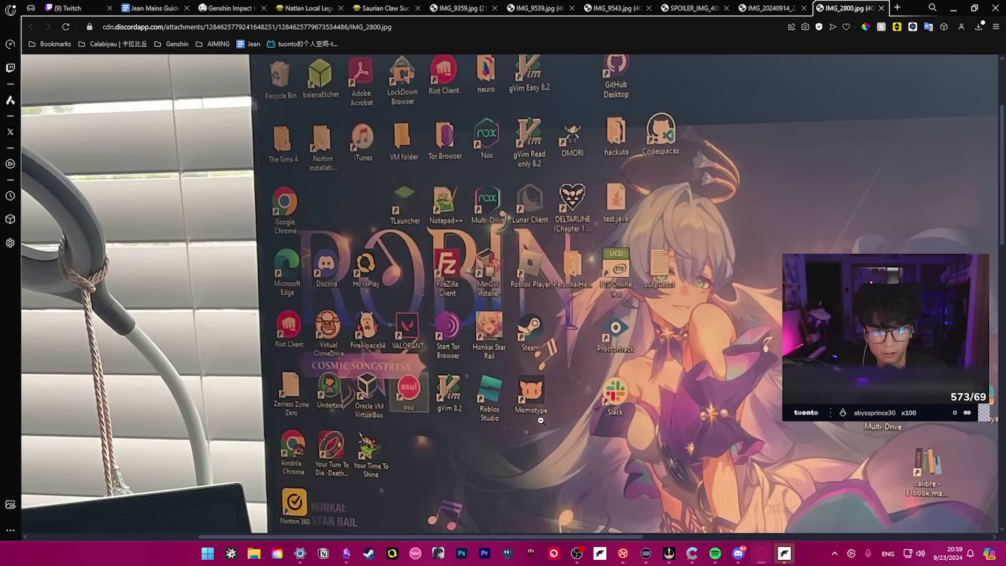
{"action": "scroll", "coordinate": [441, 330], "scroll_direction": "up", "scroll_amount": 2}
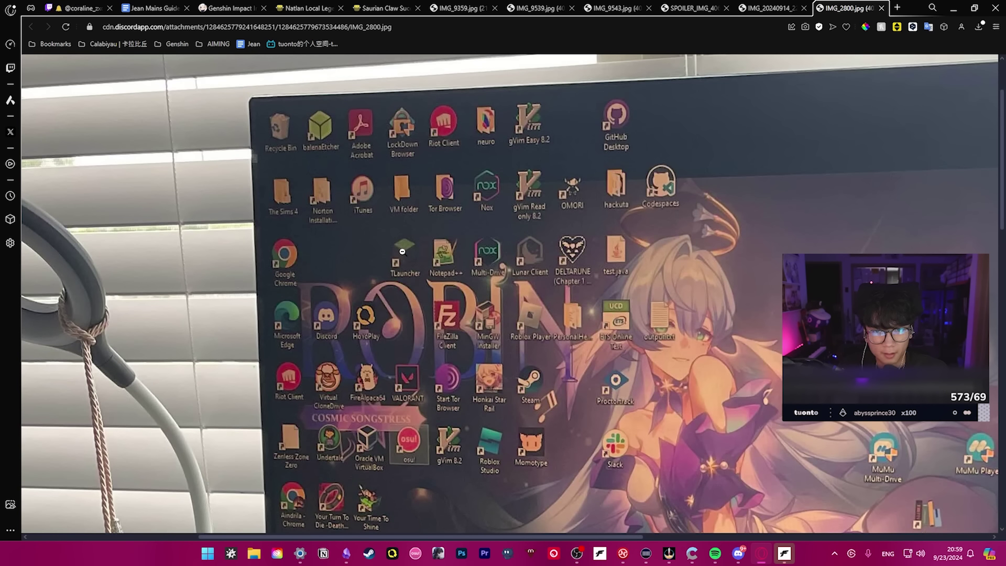
{"action": "scroll", "coordinate": [591, 399], "scroll_direction": "down", "scroll_amount": 2}
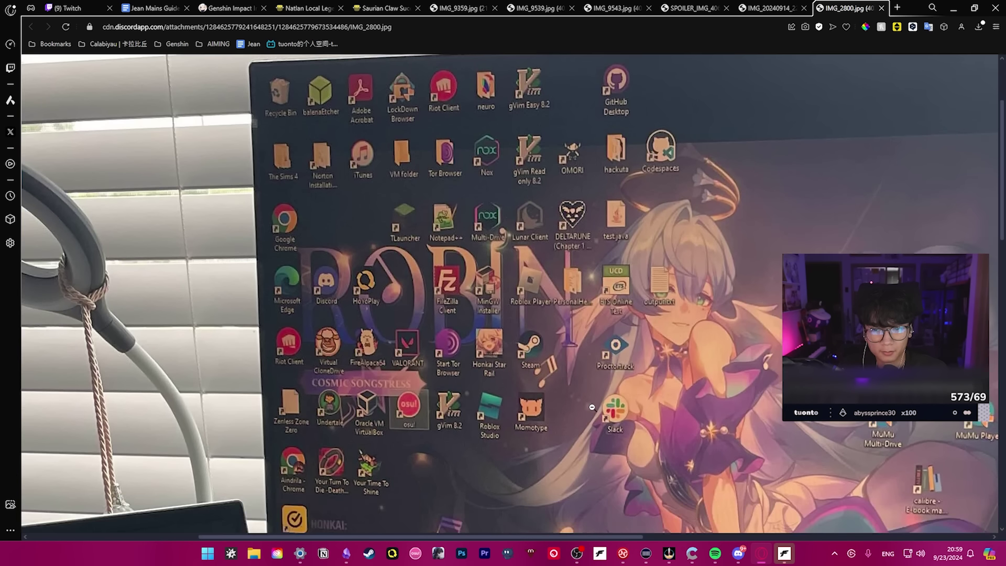
{"action": "scroll", "coordinate": [591, 398], "scroll_direction": "down", "scroll_amount": 2}
{"action": "scroll", "coordinate": [685, 374], "scroll_direction": "down", "scroll_amount": 2}
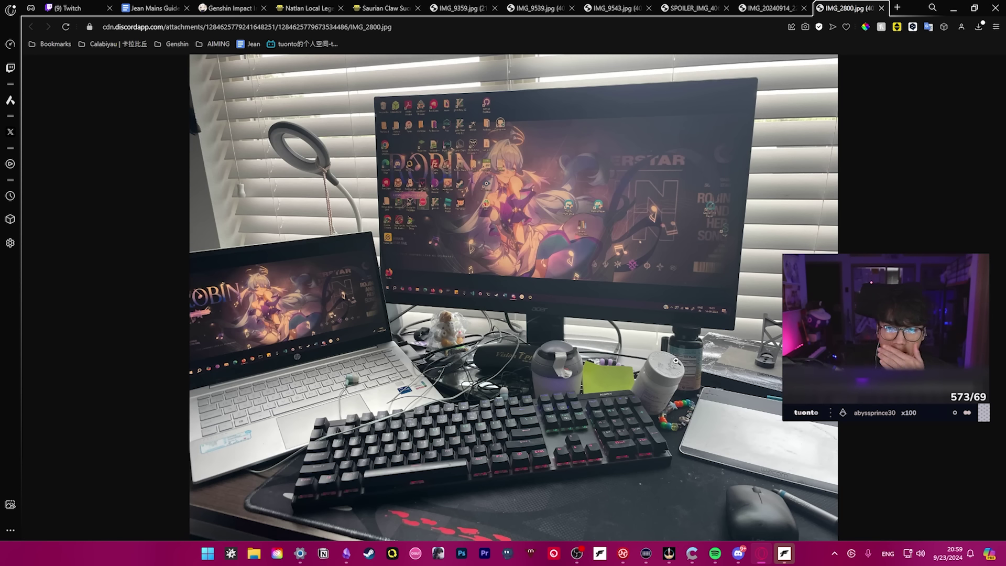
{"action": "left_click", "coordinate": [451, 335]}
{"action": "left_click", "coordinate": [597, 399]}
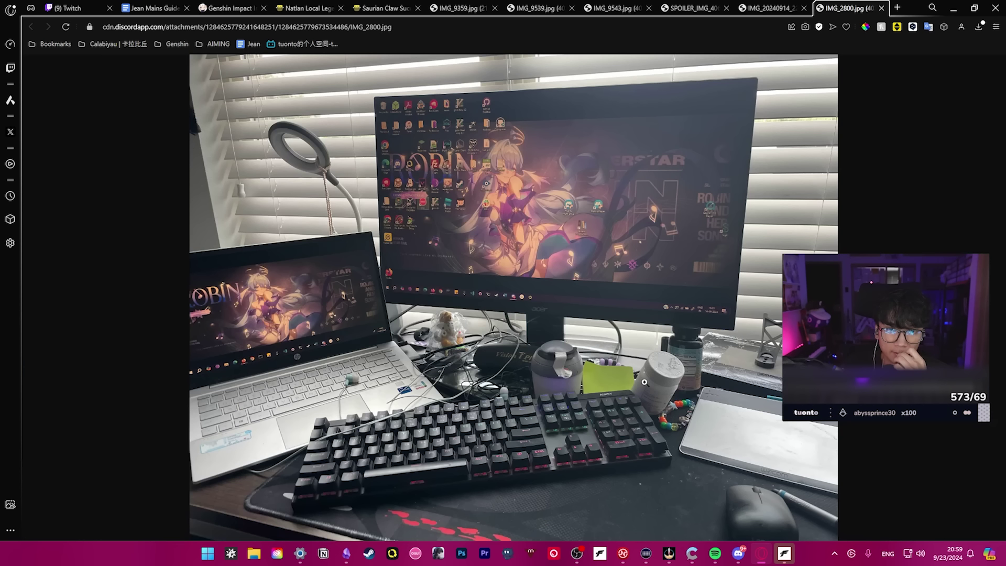
{"action": "left_click", "coordinate": [604, 429]}
{"action": "left_click", "coordinate": [510, 261]}
{"action": "left_click", "coordinate": [774, 428]}
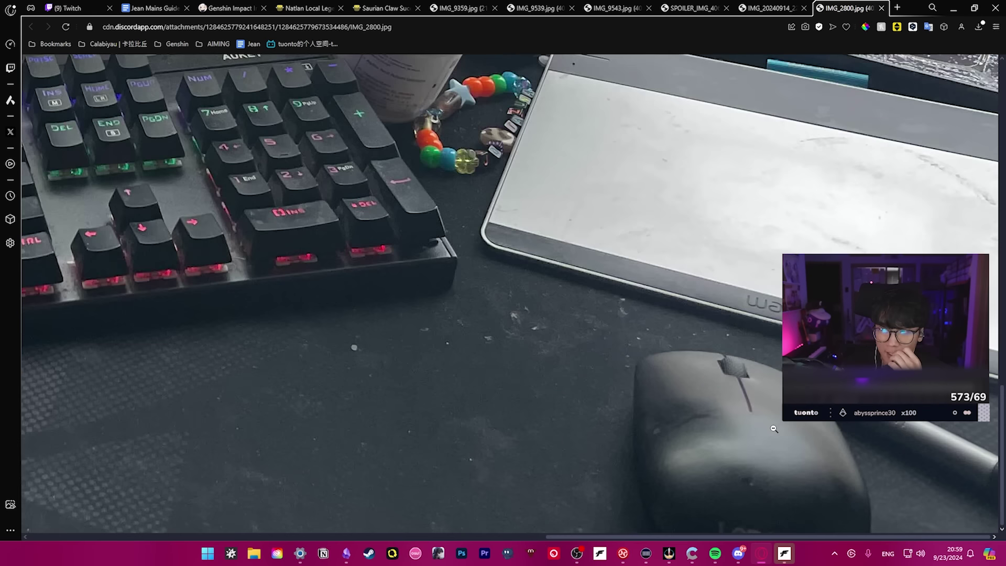
{"action": "left_click", "coordinate": [765, 405]}
{"action": "key", "text": "ctrl+Tab"}
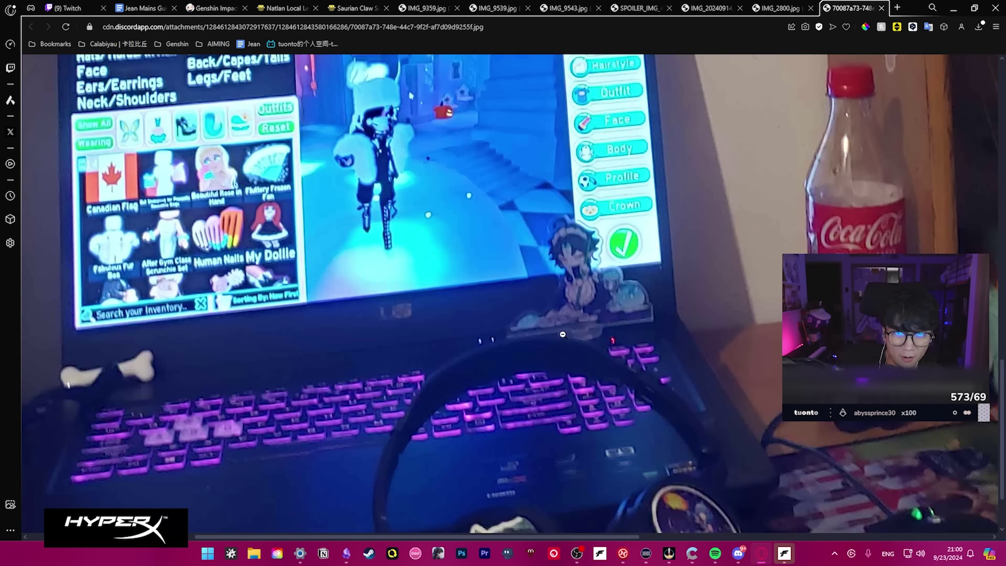
Zoom into the 70087a73 photo's game screen and bookshelf, then open and close a Discord post image
{"action": "left_click", "coordinate": [563, 362]}
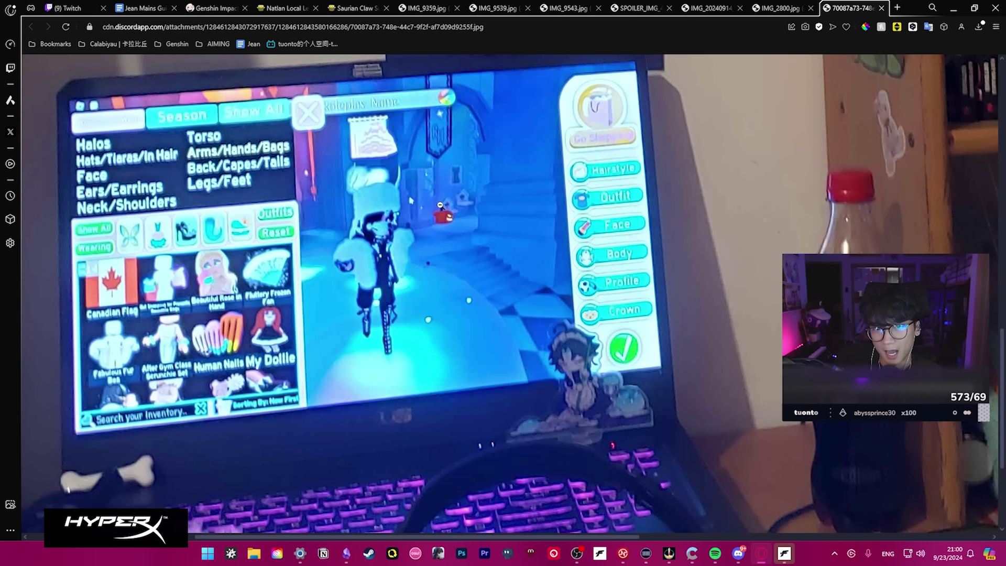
{"action": "left_click", "coordinate": [321, 189]}
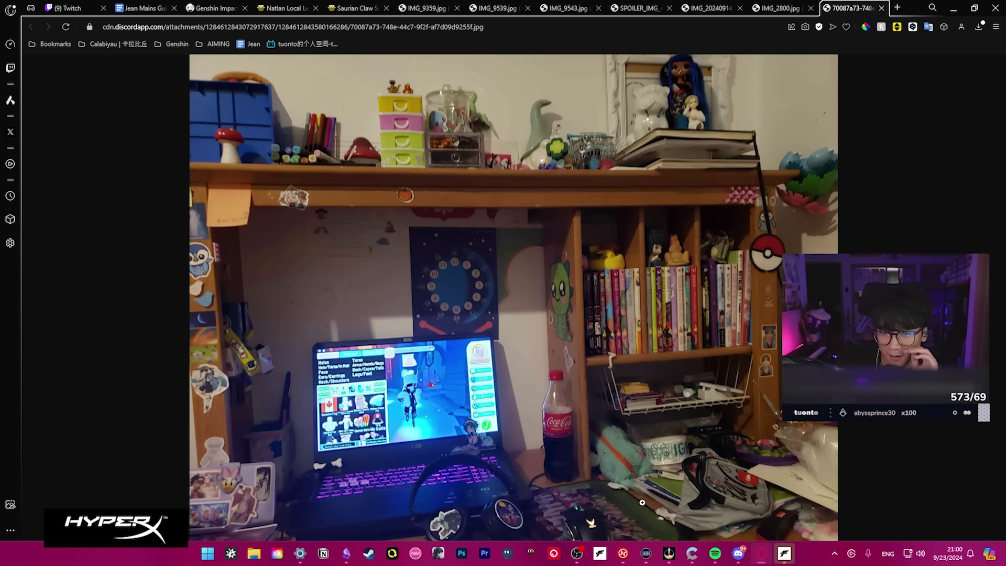
{"action": "left_click", "coordinate": [563, 512]}
{"action": "scroll", "coordinate": [734, 475], "scroll_direction": "down", "scroll_amount": 5}
{"action": "scroll", "coordinate": [733, 475], "scroll_direction": "up", "scroll_amount": 5}
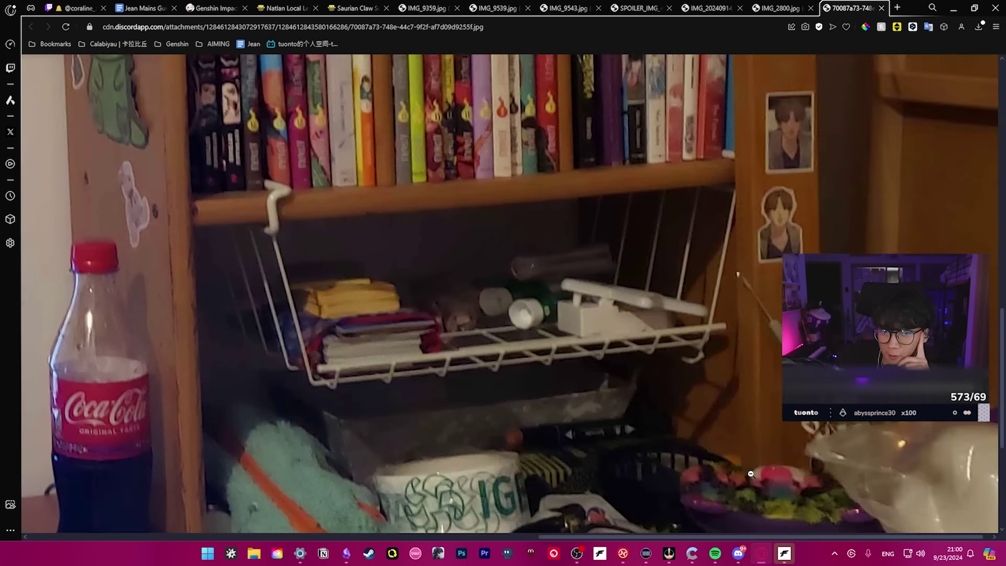
{"action": "scroll", "coordinate": [739, 475], "scroll_direction": "up", "scroll_amount": 5}
{"action": "scroll", "coordinate": [747, 475], "scroll_direction": "up", "scroll_amount": 2}
{"action": "scroll", "coordinate": [751, 474], "scroll_direction": "up", "scroll_amount": 5}
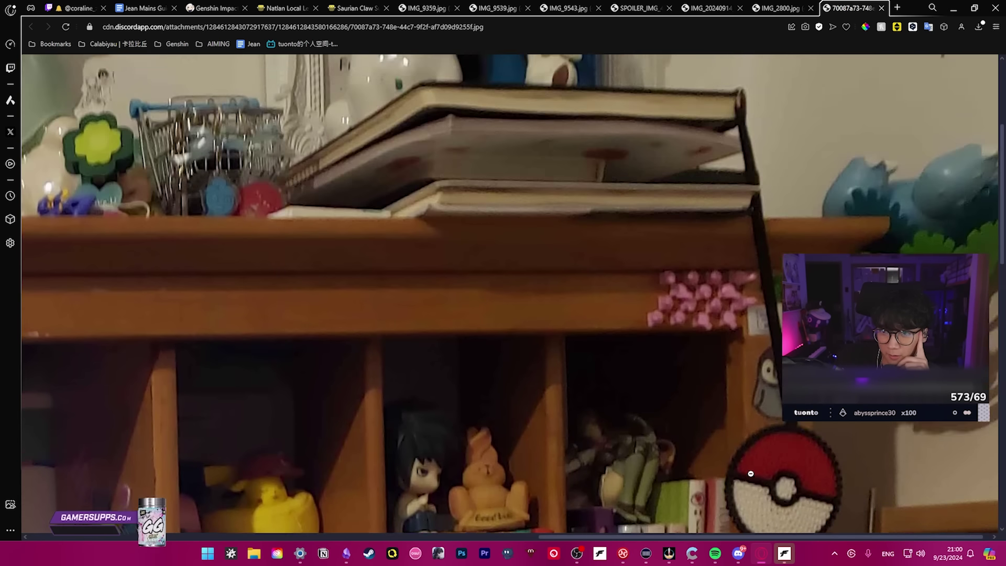
{"action": "scroll", "coordinate": [752, 474], "scroll_direction": "up", "scroll_amount": 5}
{"action": "scroll", "coordinate": [359, 304], "scroll_direction": "left", "scroll_amount": 5}
{"action": "scroll", "coordinate": [358, 305], "scroll_direction": "down", "scroll_amount": 5}
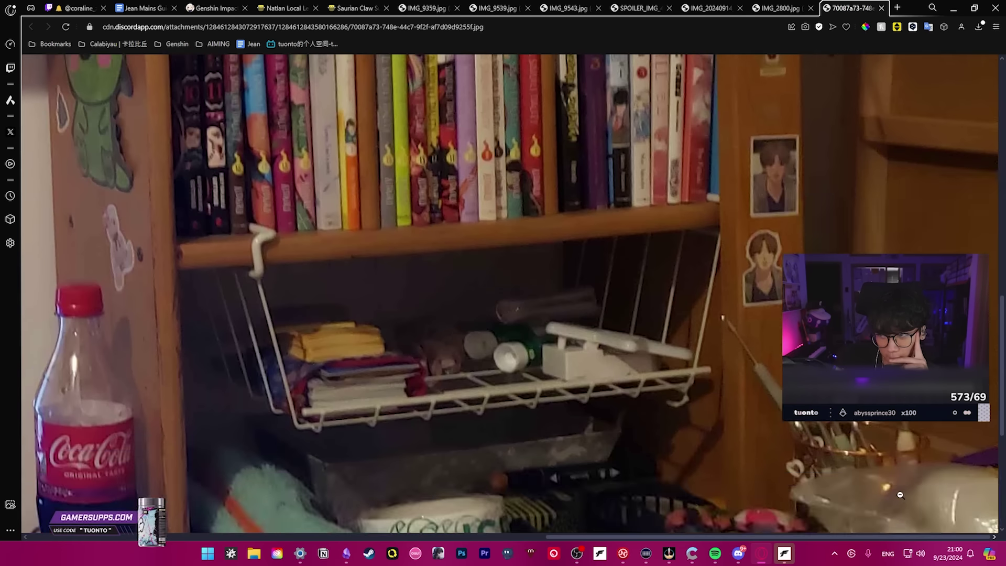
{"action": "scroll", "coordinate": [357, 304], "scroll_direction": "up", "scroll_amount": 2}
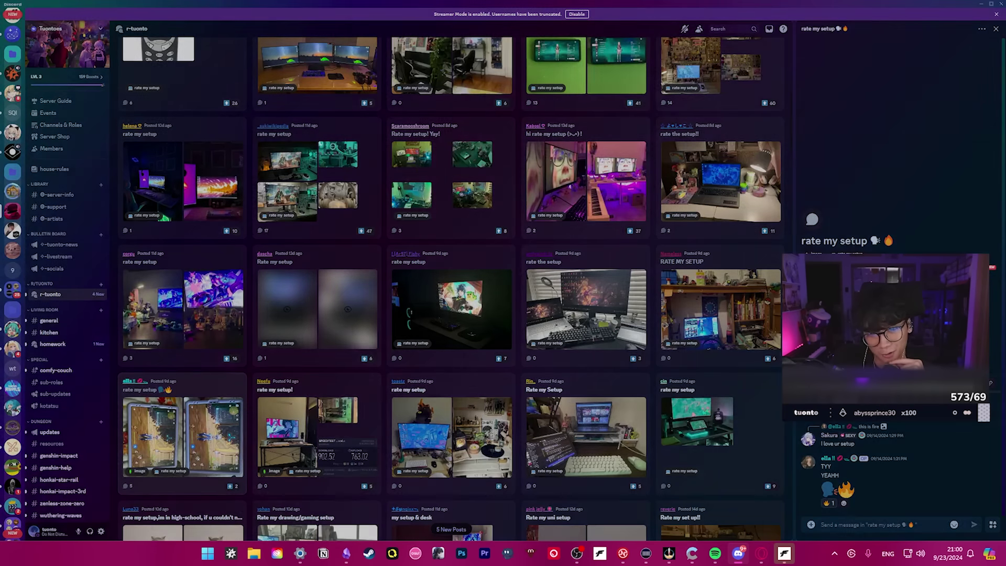
{"action": "left_click", "coordinate": [181, 436]}
{"action": "left_click", "coordinate": [760, 402]}
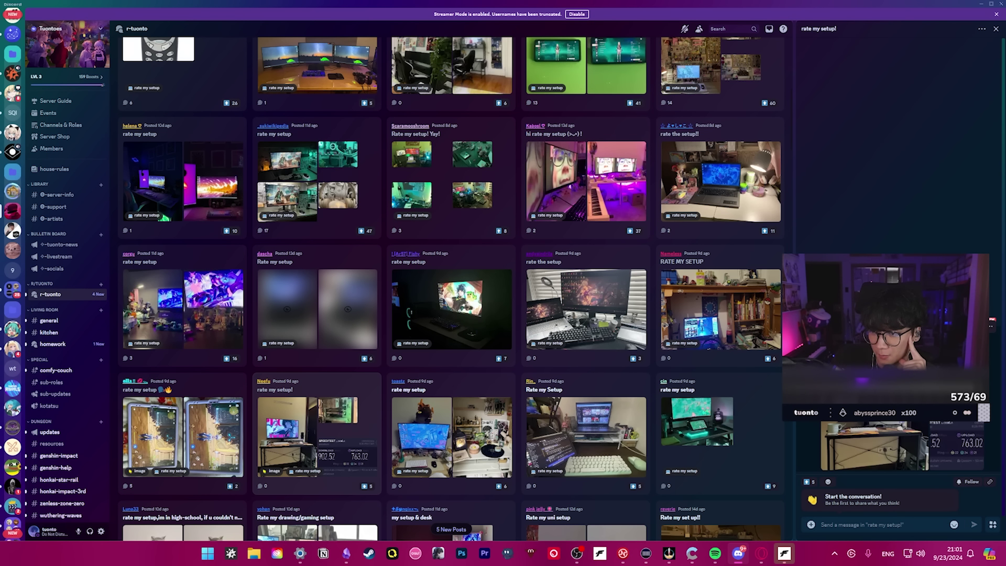
Zoom into the green MOFii keyboard and mouse on the laptop-riser desk photo, then return to Discord
{"action": "left_click", "coordinate": [338, 457]}
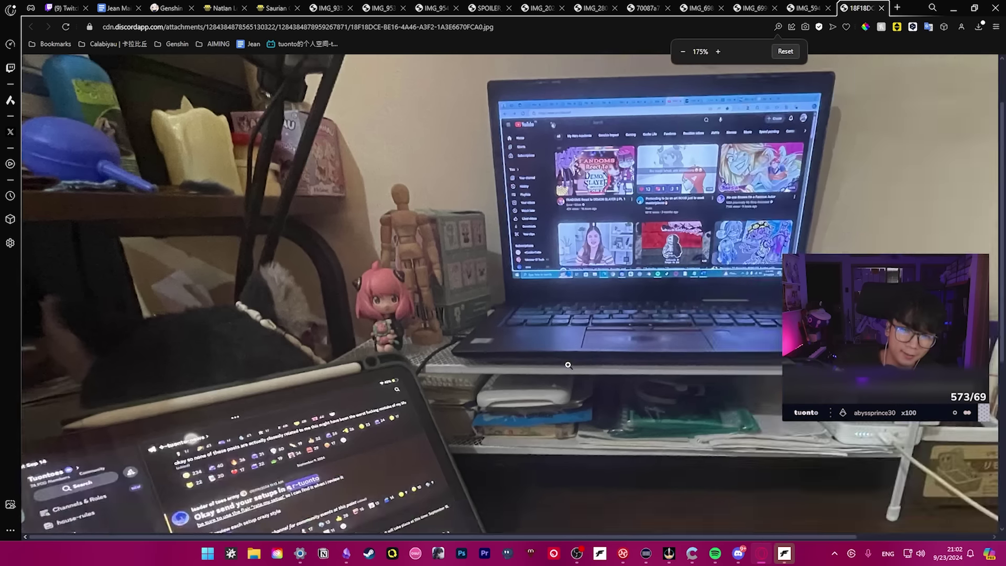
{"action": "left_click", "coordinate": [568, 365]}
{"action": "left_click", "coordinate": [560, 450]}
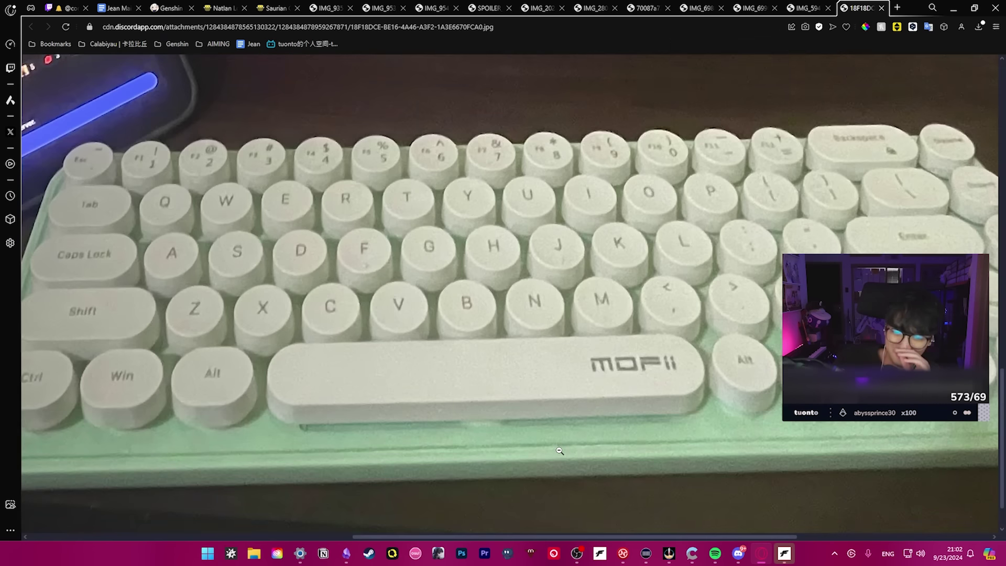
{"action": "scroll", "coordinate": [561, 450], "scroll_direction": "up", "scroll_amount": 3}
{"action": "scroll", "coordinate": [598, 424], "scroll_direction": "up", "scroll_amount": 4}
{"action": "scroll", "coordinate": [575, 237], "scroll_direction": "down", "scroll_amount": 4}
{"action": "scroll", "coordinate": [604, 419], "scroll_direction": "up", "scroll_amount": 4}
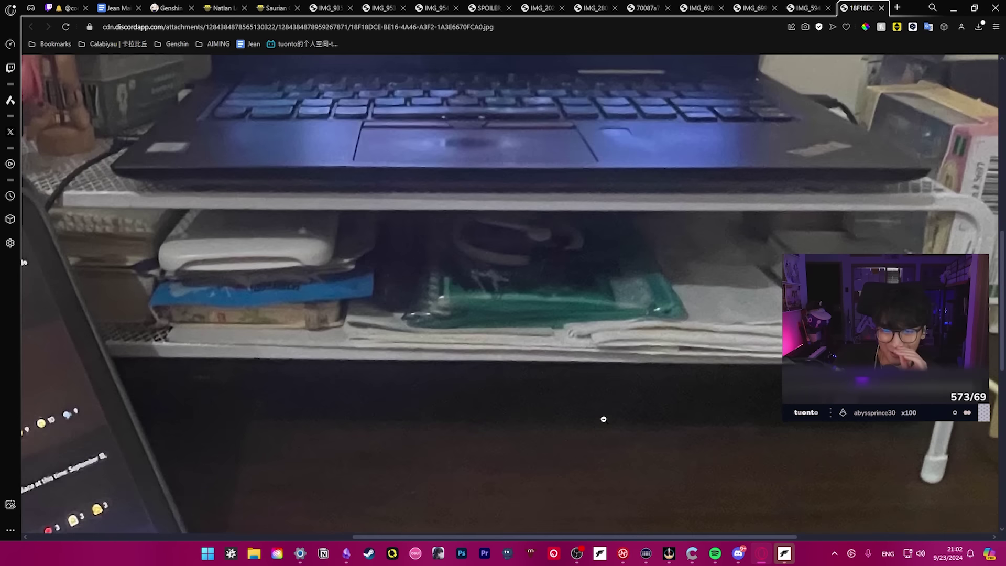
{"action": "scroll", "coordinate": [604, 419], "scroll_direction": "up", "scroll_amount": 4}
{"action": "scroll", "coordinate": [602, 416], "scroll_direction": "up", "scroll_amount": 2}
{"action": "scroll", "coordinate": [600, 413], "scroll_direction": "up", "scroll_amount": 3}
{"action": "scroll", "coordinate": [599, 410], "scroll_direction": "up", "scroll_amount": 4}
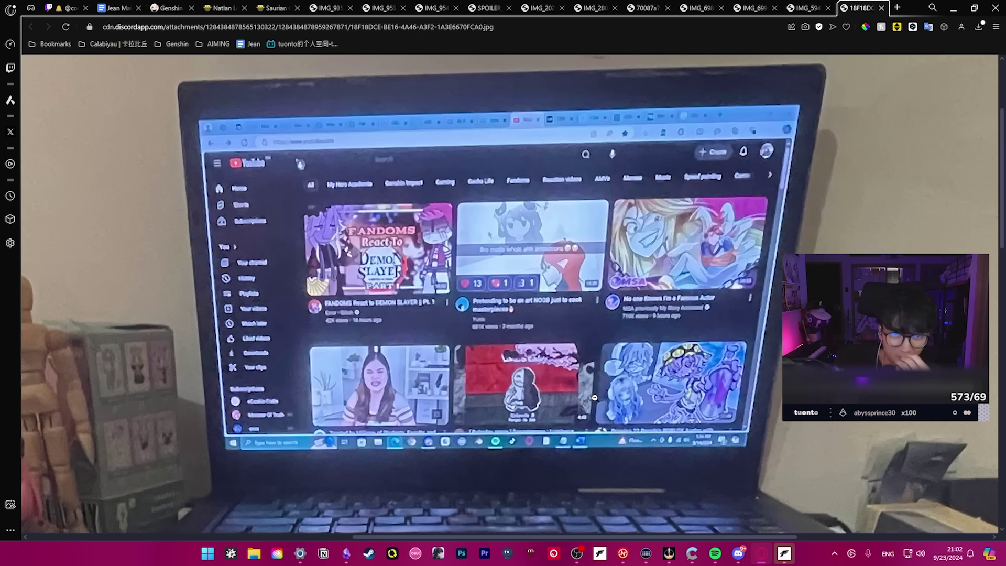
{"action": "left_click", "coordinate": [795, 444]}
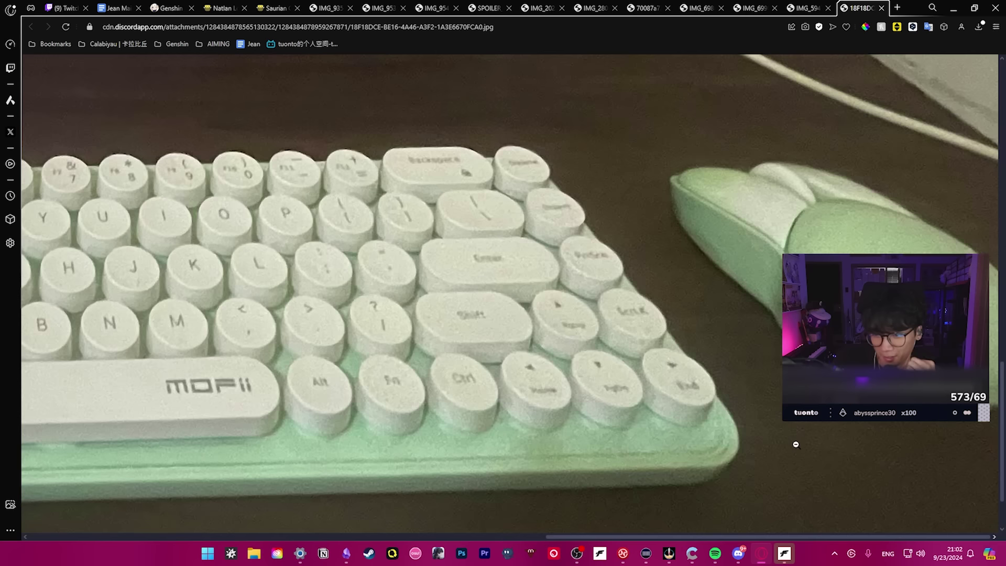
{"action": "scroll", "coordinate": [503, 315], "scroll_direction": "down", "scroll_amount": 3}
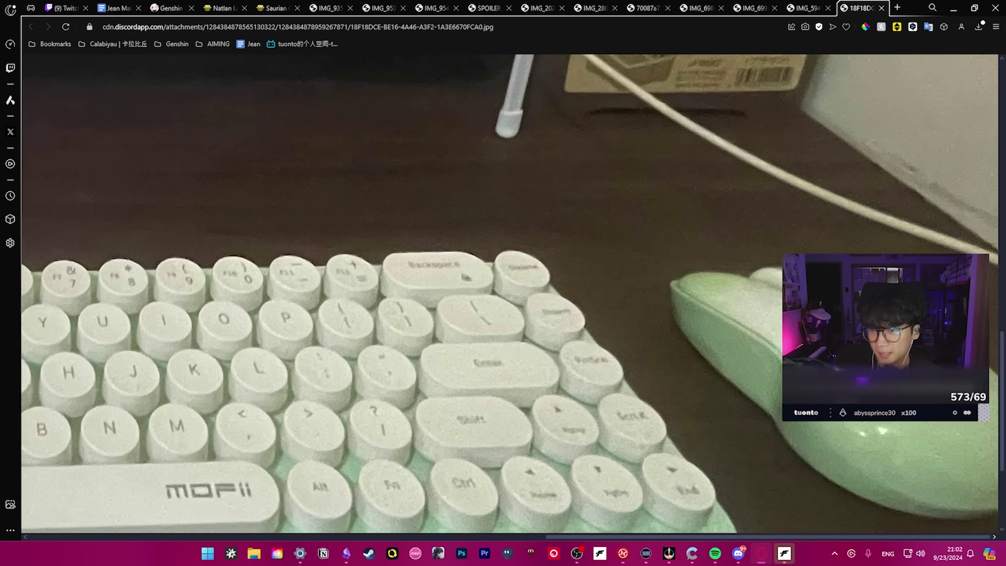
{"action": "scroll", "coordinate": [503, 315], "scroll_direction": "down", "scroll_amount": 3}
{"action": "left_click", "coordinate": [813, 439]}
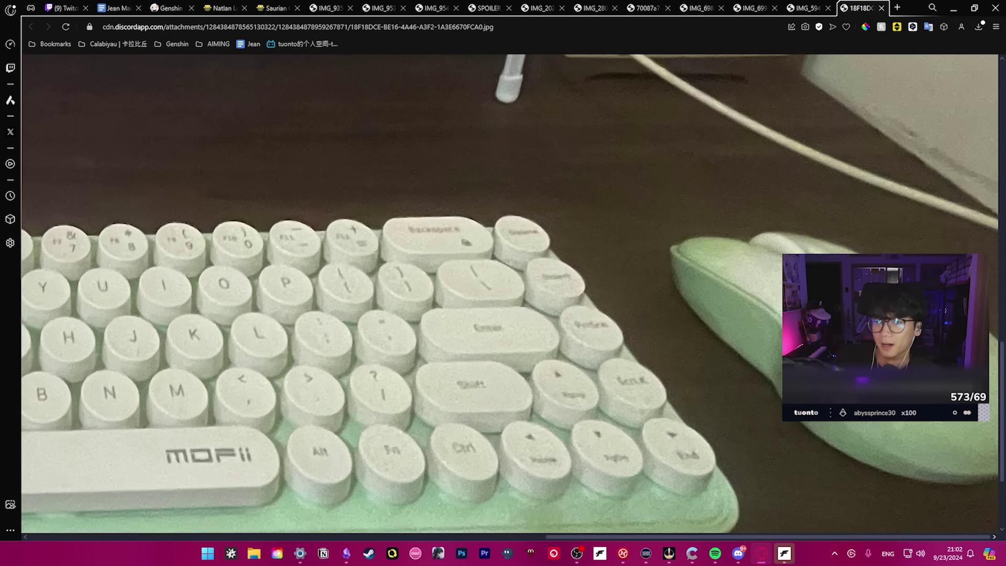
{"action": "left_click", "coordinate": [626, 408]}
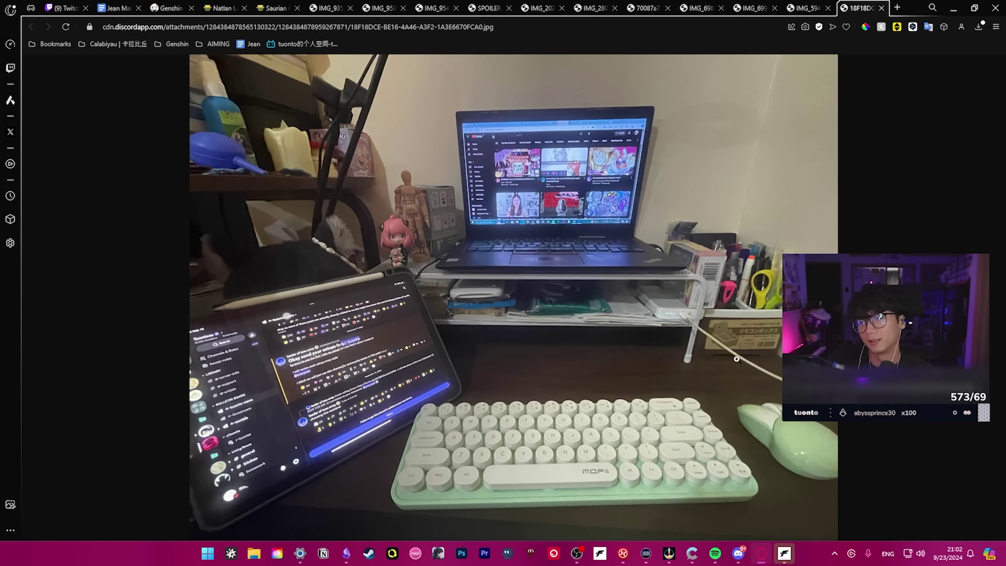
{"action": "left_click", "coordinate": [743, 553]}
Open the teal-lit glass-case desk photo in the browser at full size, then fit it
{"action": "left_click", "coordinate": [755, 441]}
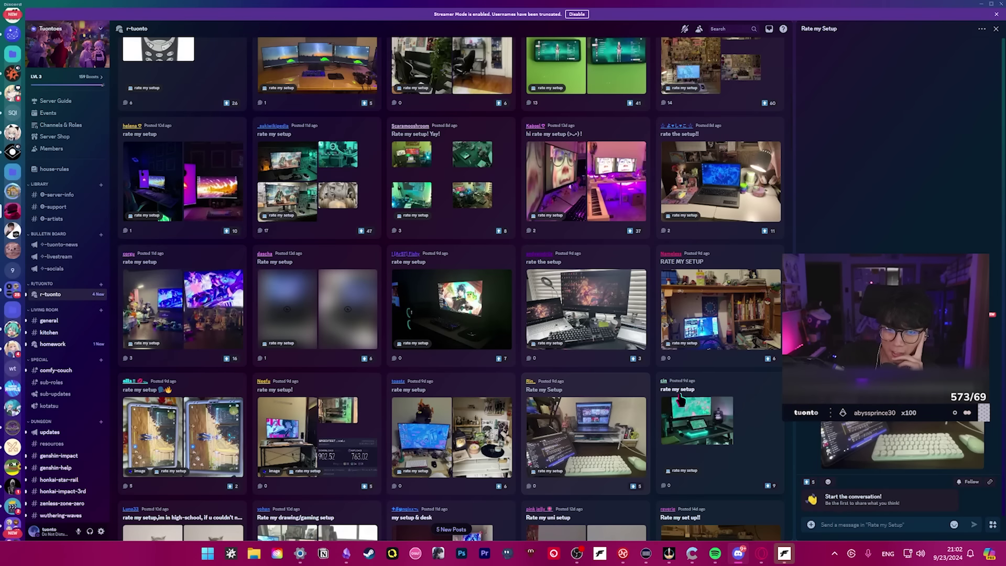
{"action": "left_click", "coordinate": [683, 398]}
{"action": "left_click", "coordinate": [543, 478]}
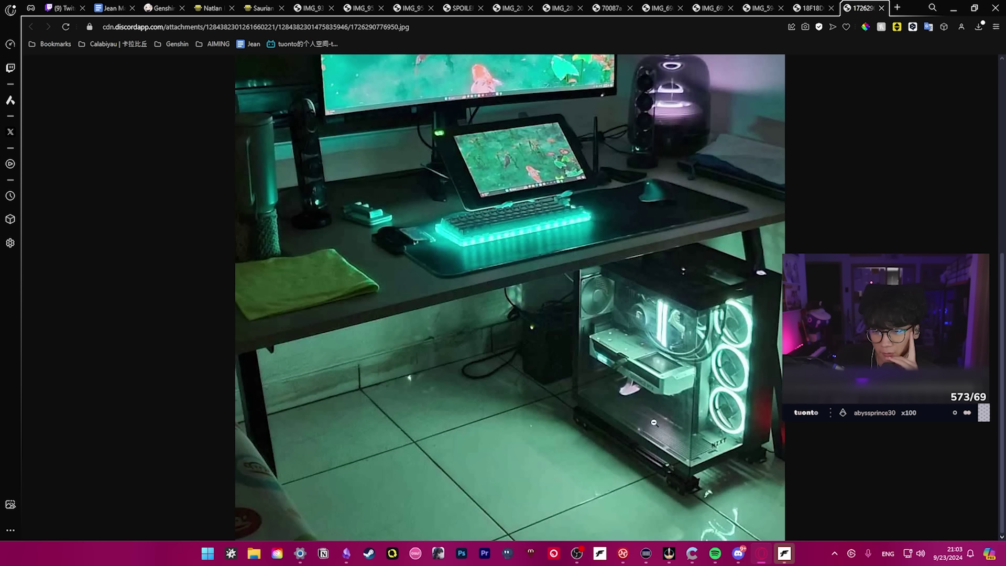
{"action": "scroll", "coordinate": [670, 408], "scroll_direction": "up", "scroll_amount": 4}
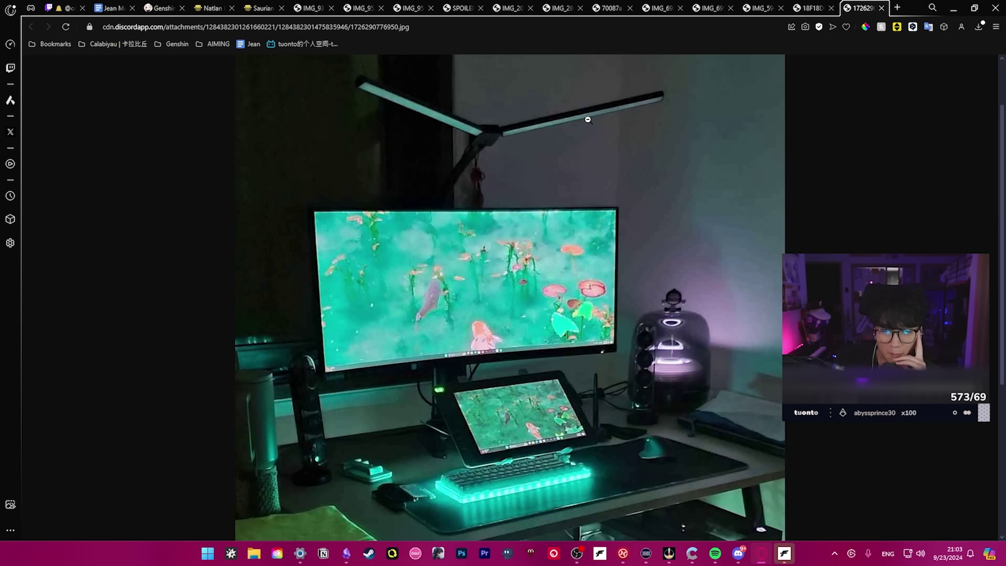
{"action": "left_click", "coordinate": [415, 116]}
Close the photo tab and browse the pink-lit desk and 'My boys' posts' photos
{"action": "left_click", "coordinate": [882, 9]}
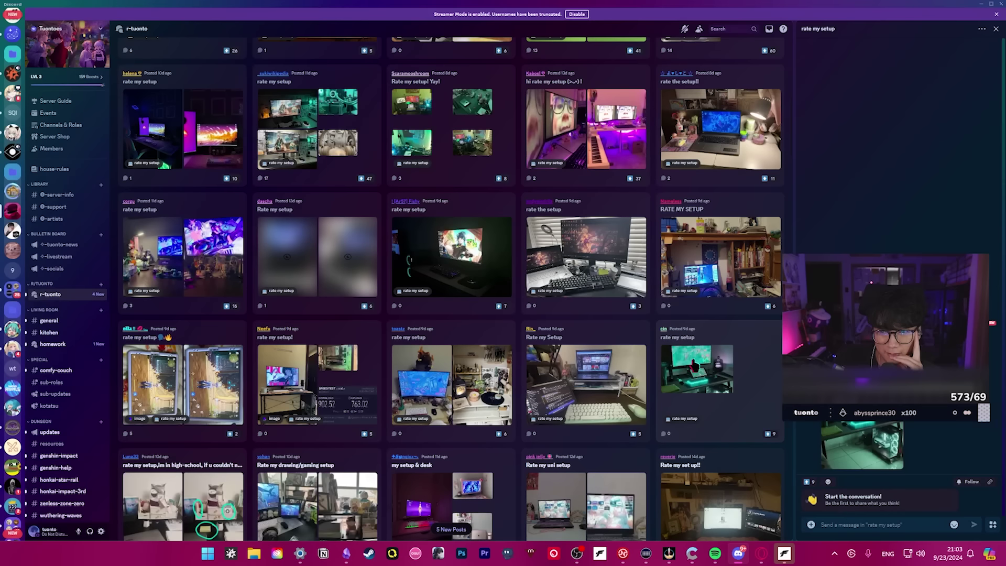
{"action": "left_click", "coordinate": [398, 293]}
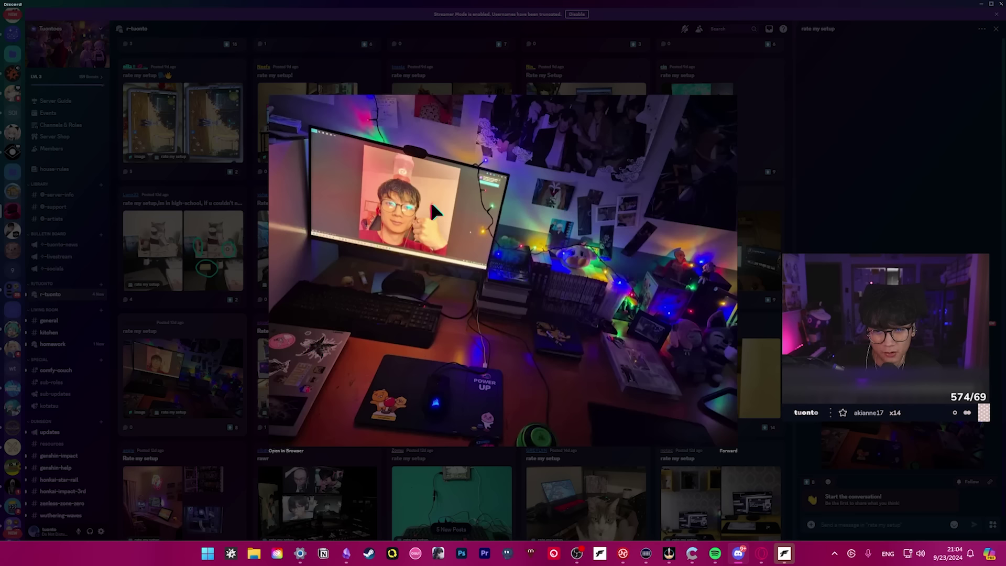
{"action": "key", "text": "Right"}
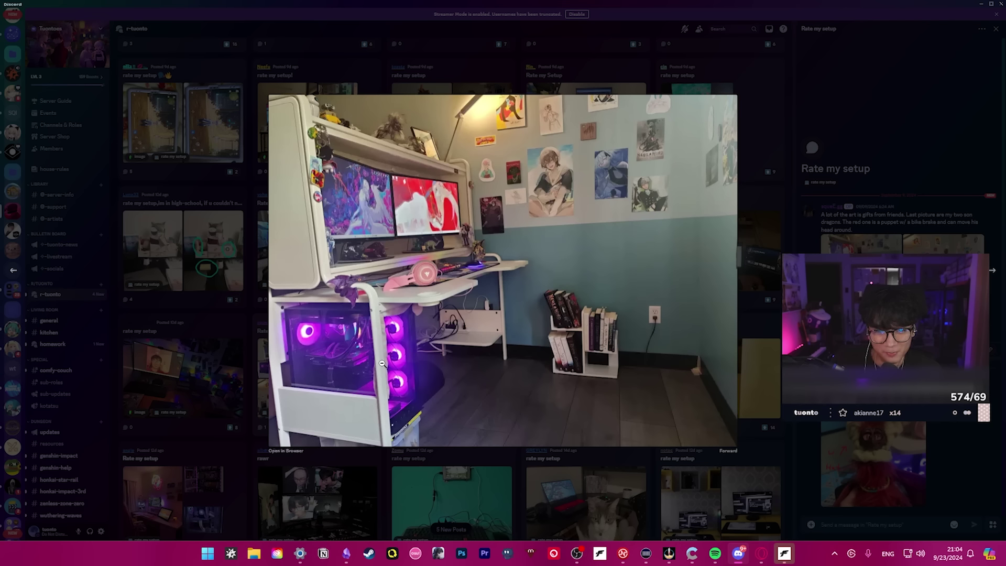
{"action": "key", "text": "Escape"}
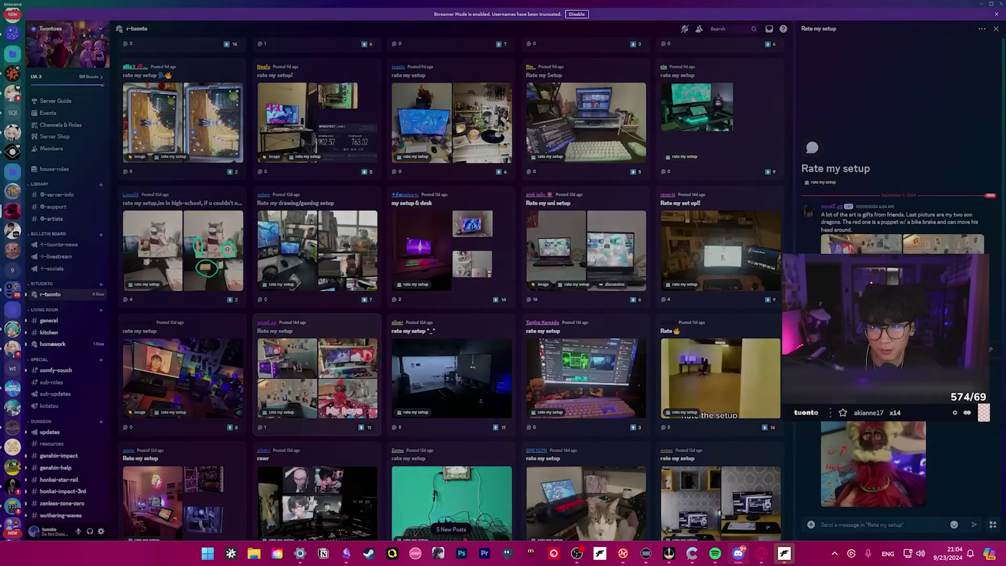
{"action": "left_click", "coordinate": [441, 280]}
{"action": "key", "text": "Right"}
{"action": "key", "text": "Right"}
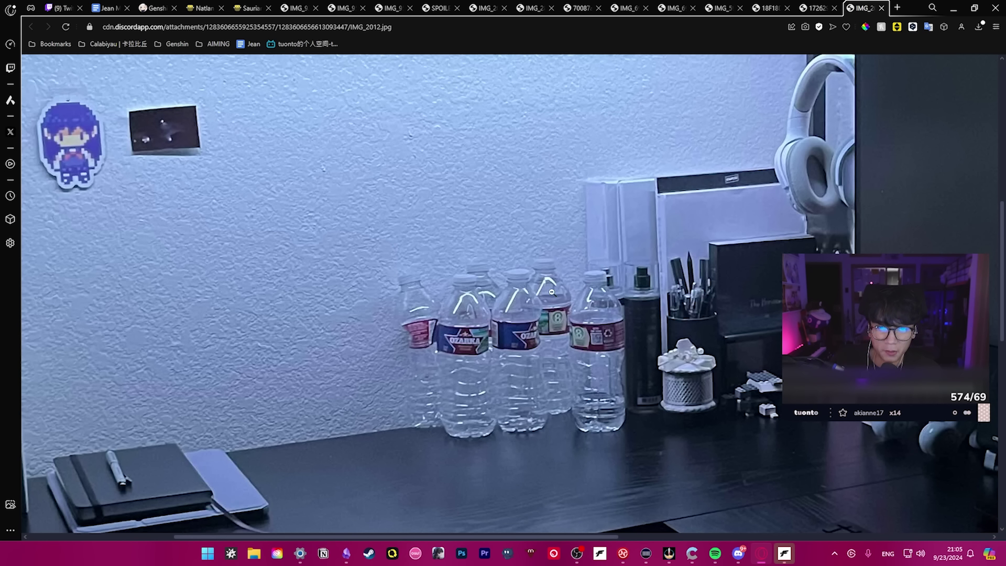
Zoom into the water-bottle desk photo's wall sticker, pan around, and fit it
{"action": "left_click", "coordinate": [469, 334]}
{"action": "left_click", "coordinate": [452, 273]}
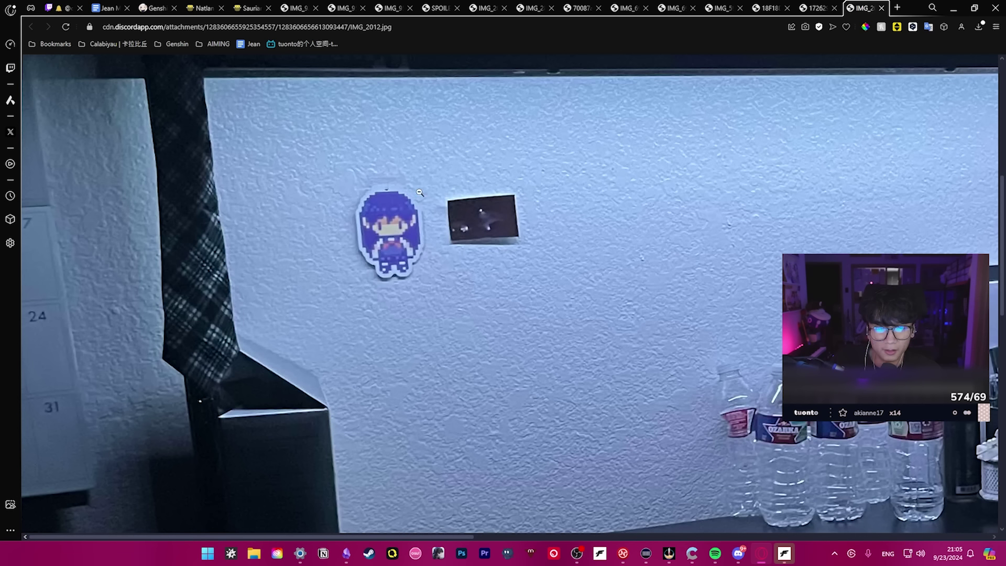
{"action": "middle_click", "coordinate": [470, 314]}
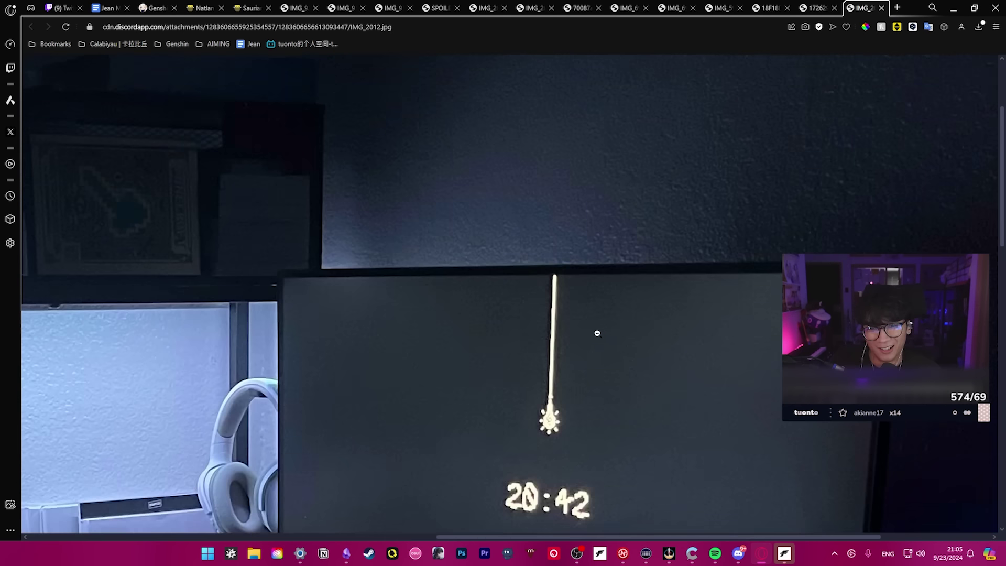
{"action": "left_click", "coordinate": [598, 334]}
{"action": "key", "text": "alt+Tab"}
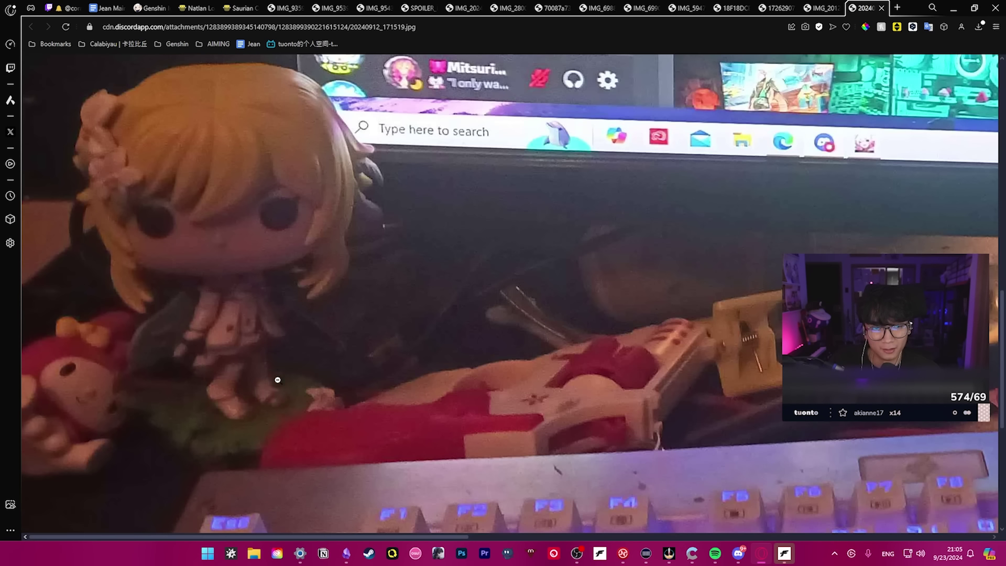
Stop panning the clock-monitor close-up, fit it, and return to the figurine-and-keyboard photo in Discord
{"action": "left_click", "coordinate": [283, 401]}
{"action": "left_click", "coordinate": [518, 381]}
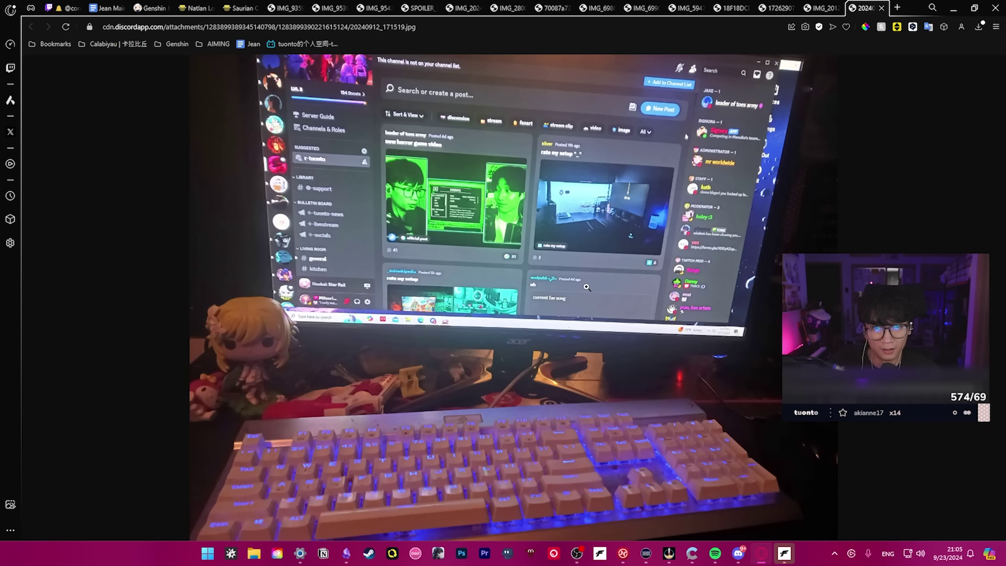
{"action": "key", "text": "alt+Tab"}
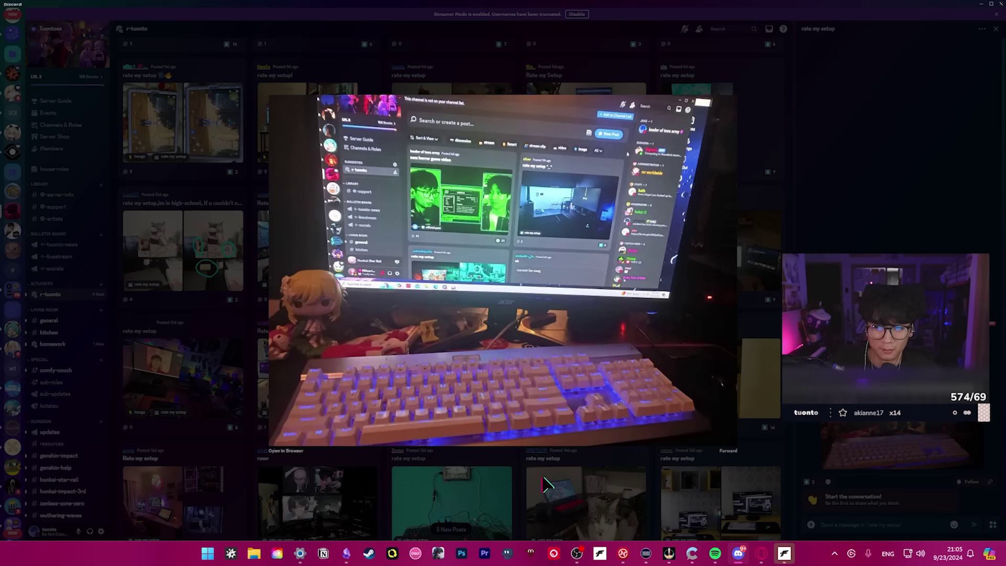
Close the viewer, zoom into the pink neon desk photo's PC case, then open the rawr post
{"action": "left_click", "coordinate": [550, 486]}
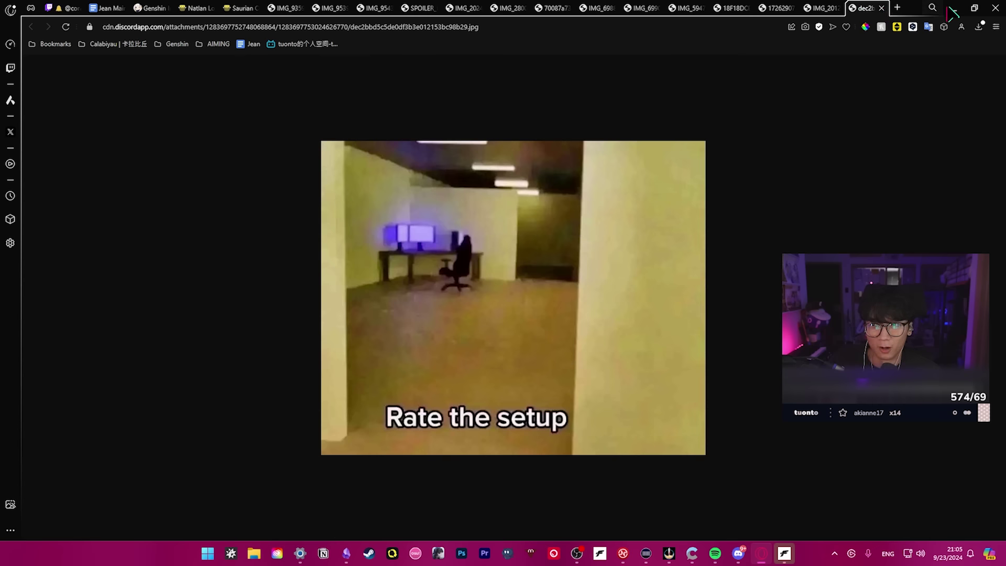
{"action": "left_click", "coordinate": [951, 11]}
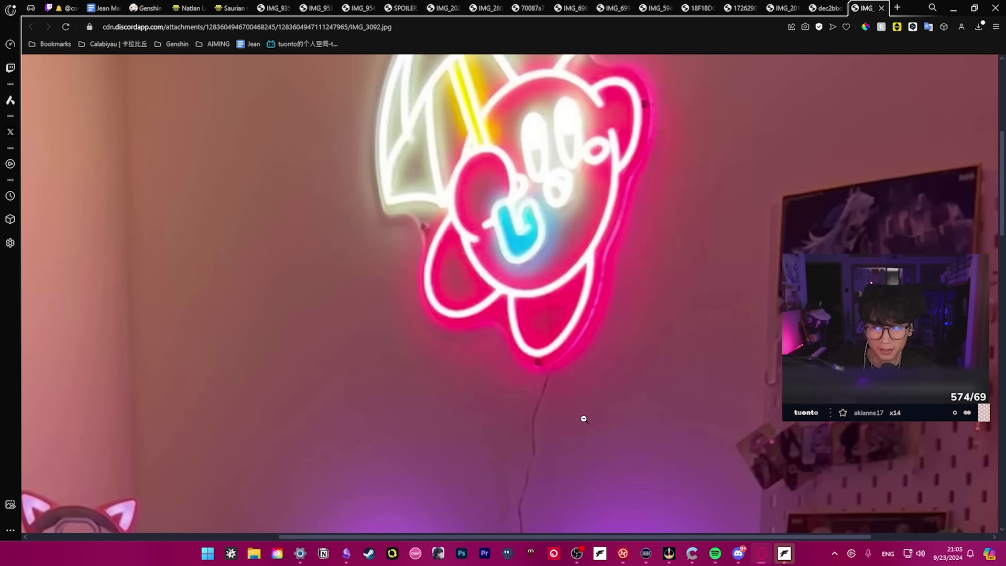
{"action": "left_click", "coordinate": [584, 418]}
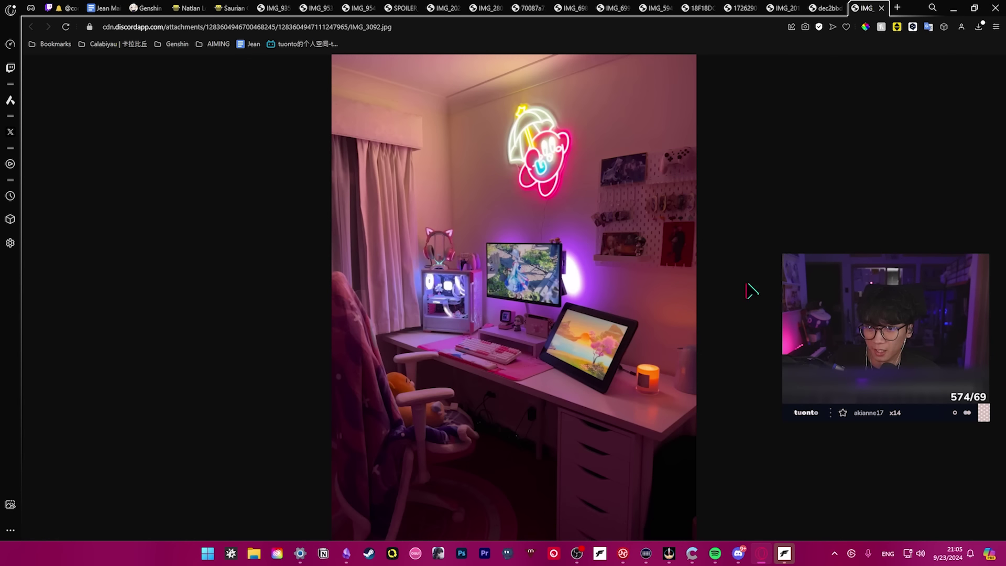
{"action": "left_click", "coordinate": [752, 288]}
{"action": "scroll", "coordinate": [525, 110], "scroll_direction": "up", "scroll_amount": 5}
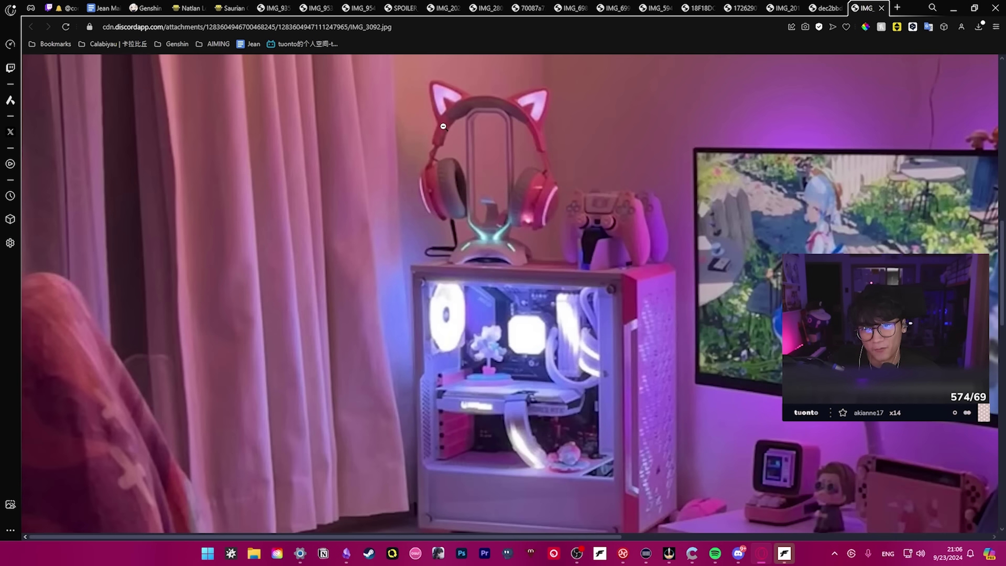
{"action": "left_click", "coordinate": [384, 361]}
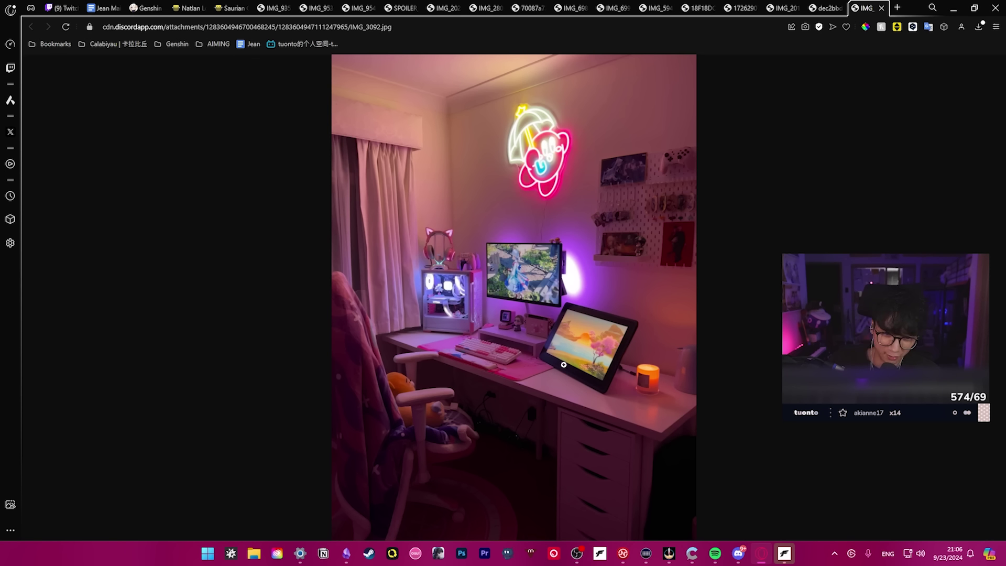
{"action": "left_click", "coordinate": [758, 557]}
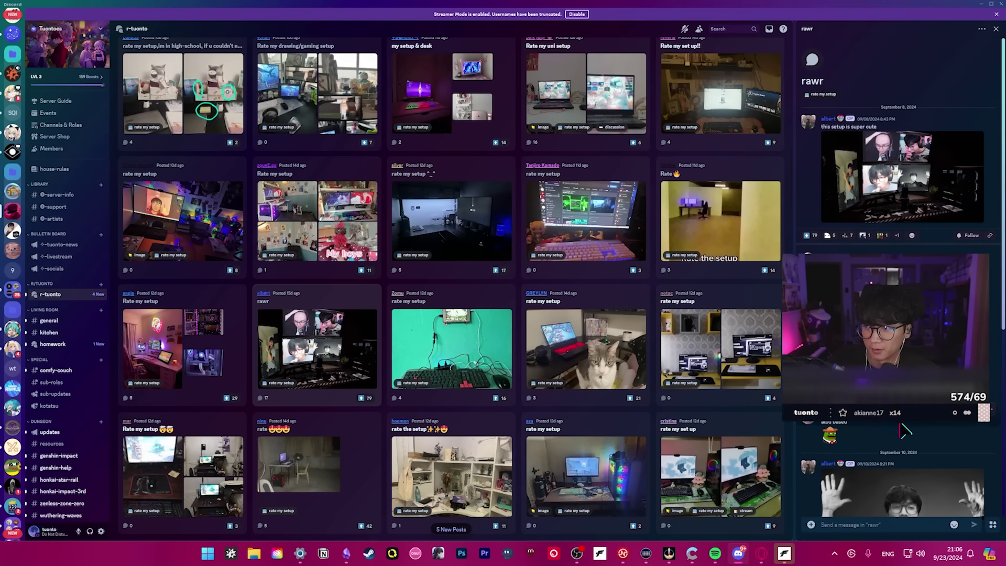
{"action": "left_click", "coordinate": [488, 395]}
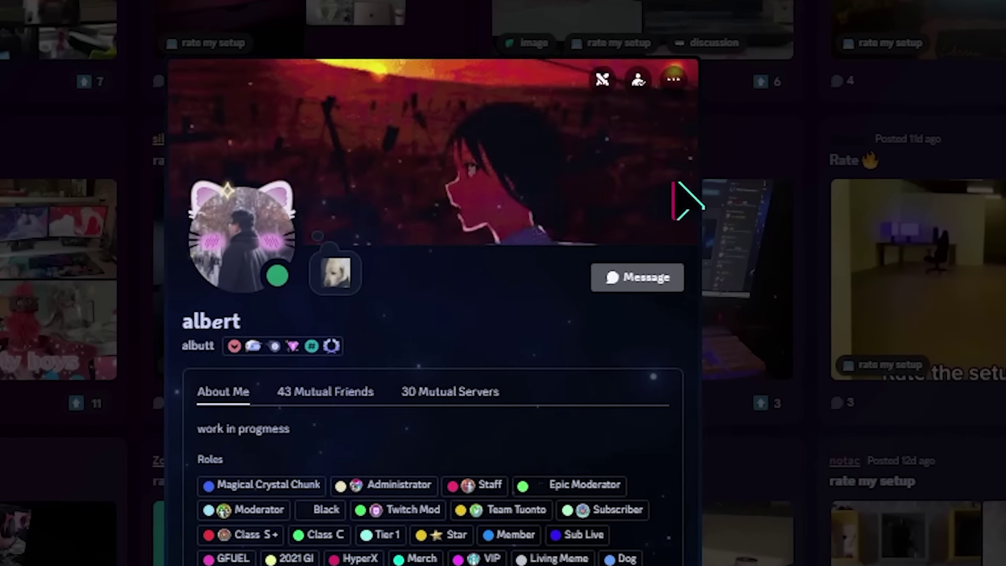
Open the options menu on the rawr poster's profile
{"action": "left_click", "coordinate": [658, 94]}
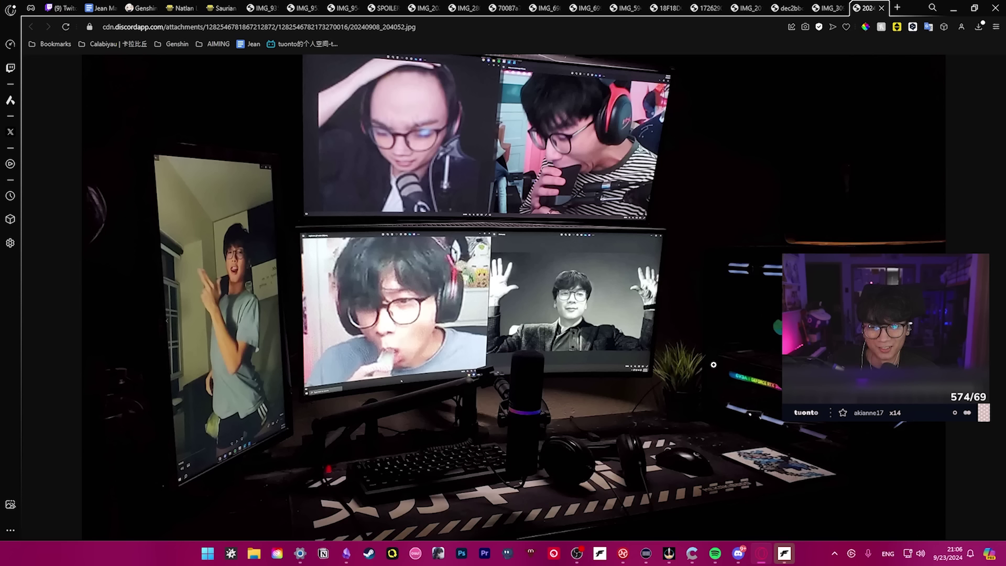
Zoom into the multi-monitor photo's lower monitors, refit it, then zoom into the left portrait monitor
{"action": "left_click", "coordinate": [353, 361]}
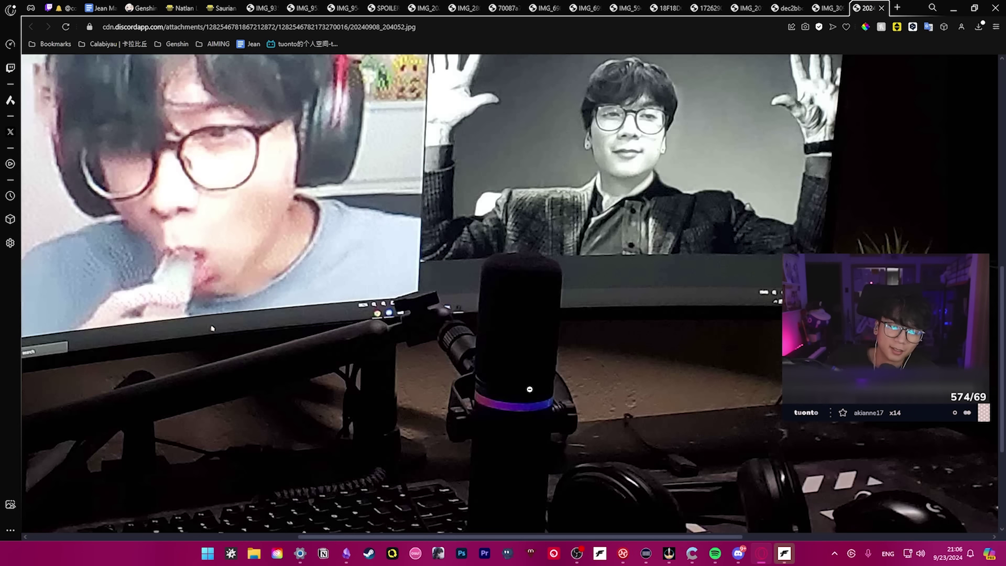
{"action": "scroll", "coordinate": [531, 389], "scroll_direction": "up", "scroll_amount": 5}
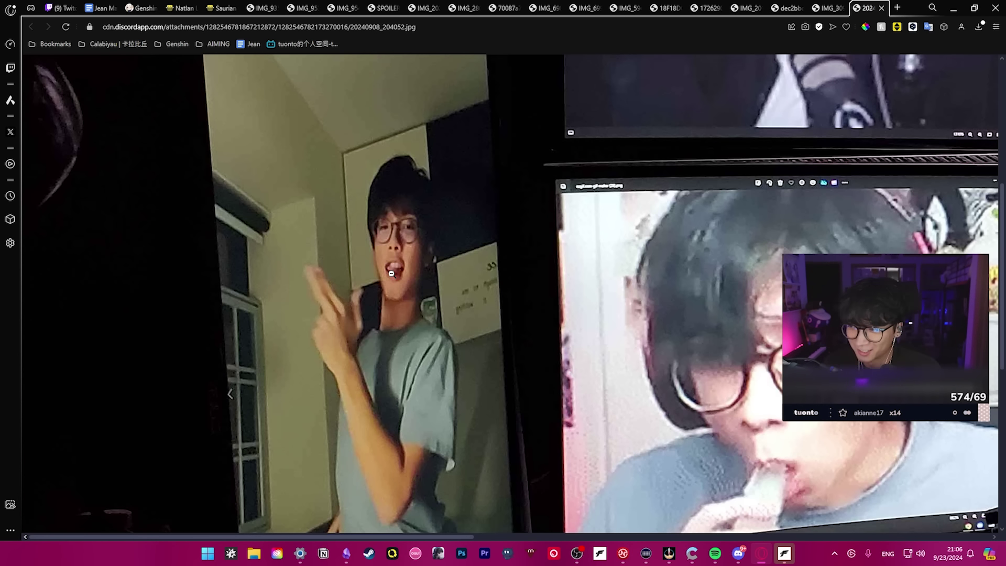
{"action": "scroll", "coordinate": [416, 391], "scroll_direction": "down", "scroll_amount": 5}
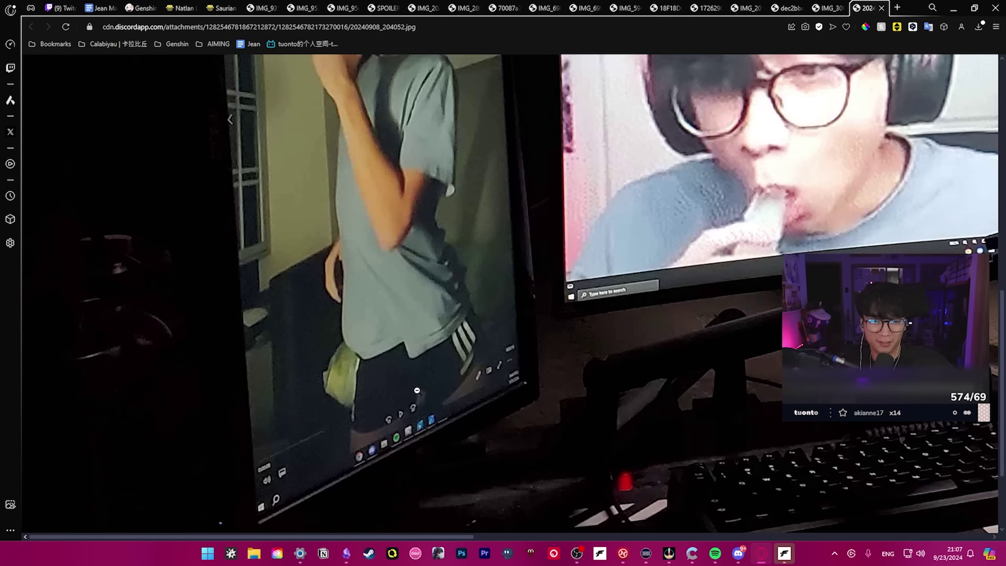
{"action": "scroll", "coordinate": [417, 391], "scroll_direction": "up", "scroll_amount": 5}
{"action": "left_click", "coordinate": [705, 315]}
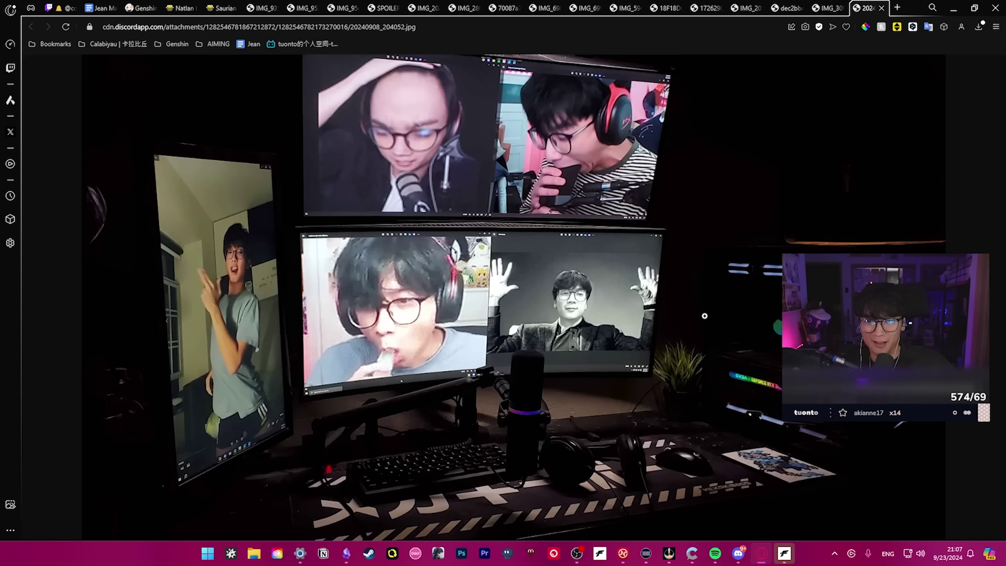
{"action": "left_click", "coordinate": [240, 309]}
{"action": "scroll", "coordinate": [417, 218], "scroll_direction": "down", "scroll_amount": 3}
{"action": "scroll", "coordinate": [417, 218], "scroll_direction": "up", "scroll_amount": 3}
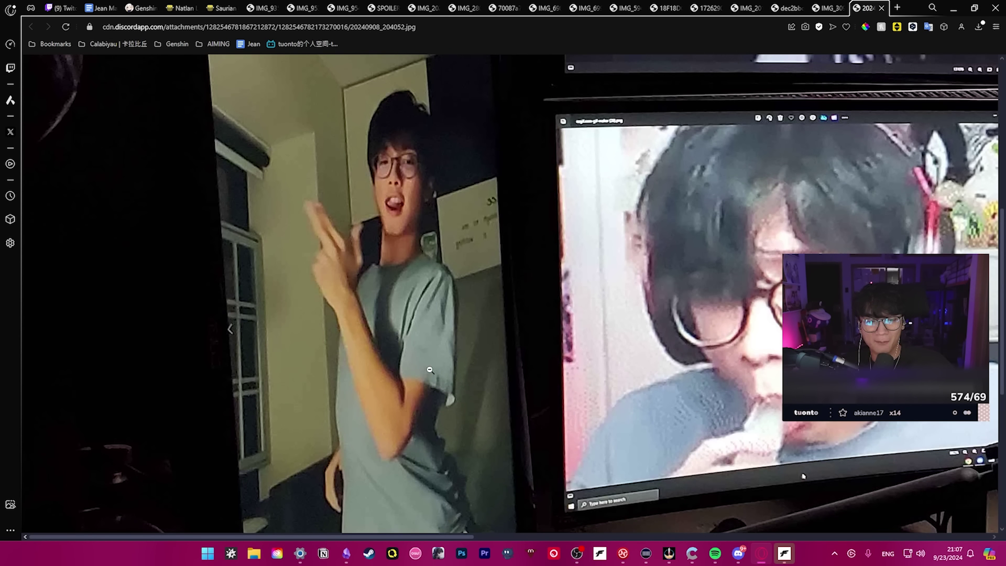
{"action": "scroll", "coordinate": [429, 370], "scroll_direction": "down", "scroll_amount": 1}
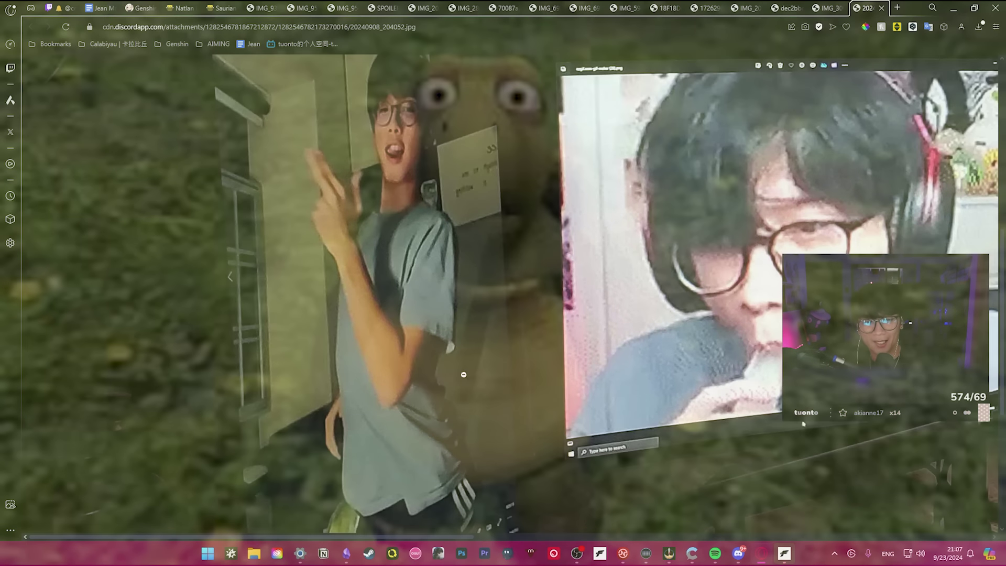
{"action": "scroll", "coordinate": [464, 375], "scroll_direction": "up", "scroll_amount": 2}
{"action": "scroll", "coordinate": [407, 244], "scroll_direction": "down", "scroll_amount": 3}
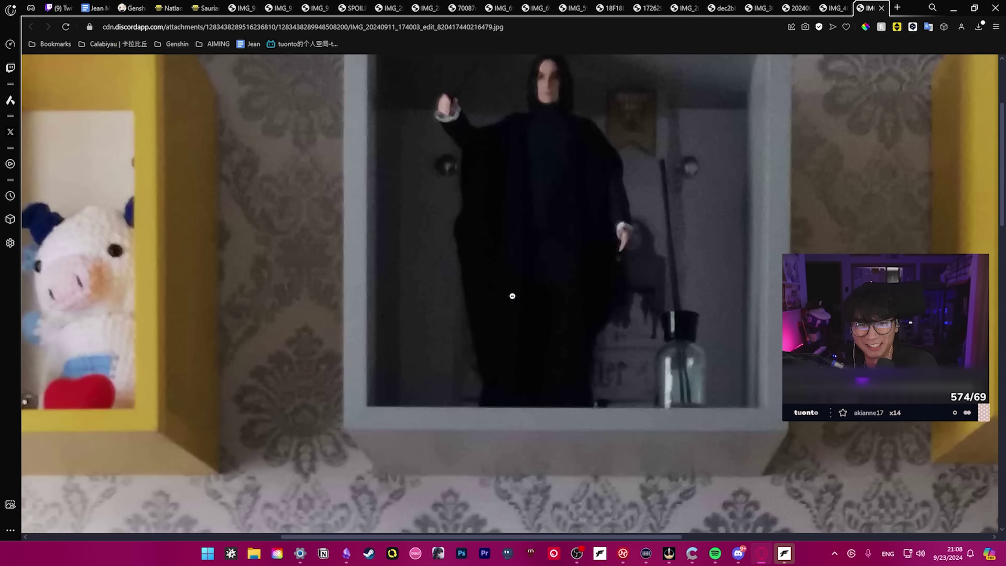
Zoom into the yellow-desk photo's monitor and back out, then return to Discord
{"action": "left_click", "coordinate": [512, 297]}
{"action": "left_click", "coordinate": [519, 378]}
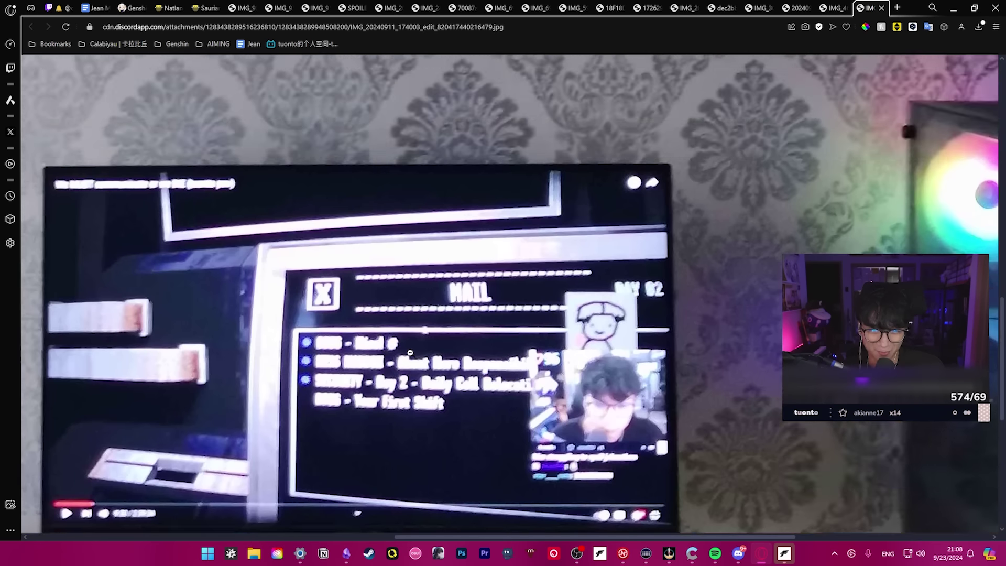
{"action": "left_click", "coordinate": [411, 354]}
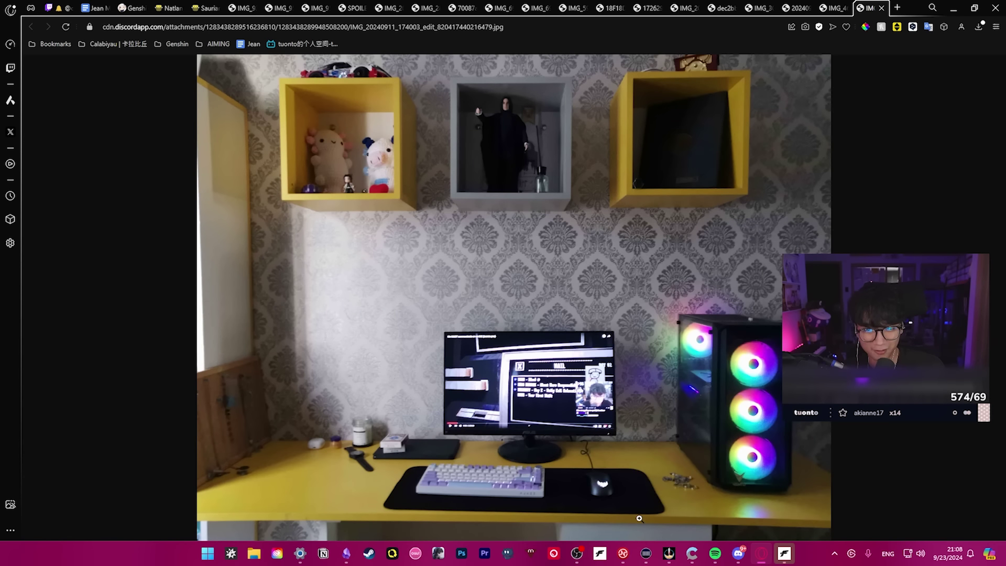
{"action": "left_click", "coordinate": [738, 553]}
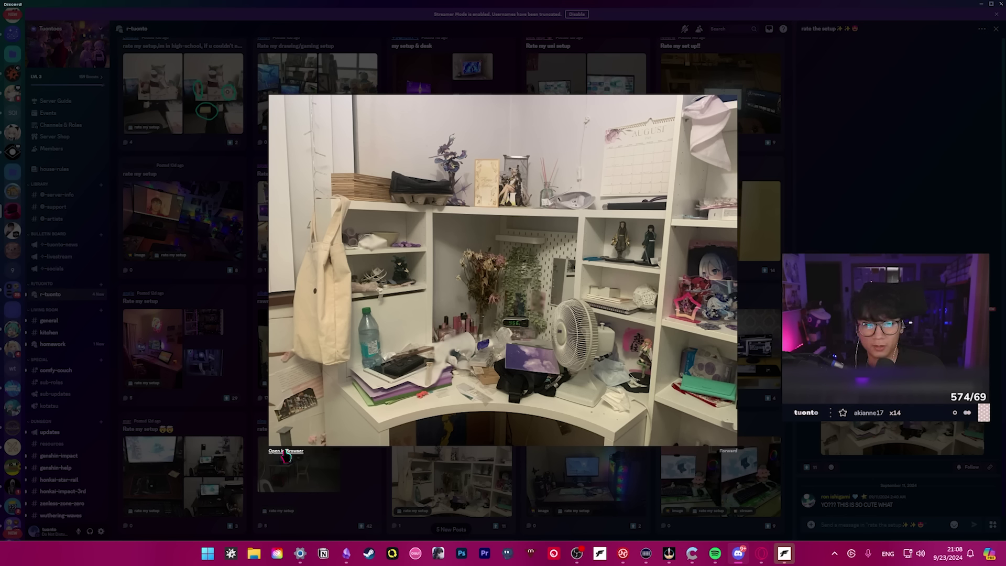
Open the white corner-desk photo in the browser and inspect its figurine shelves up close
{"action": "left_click", "coordinate": [286, 452]}
{"action": "left_click", "coordinate": [498, 422]}
{"action": "left_click", "coordinate": [498, 422]}
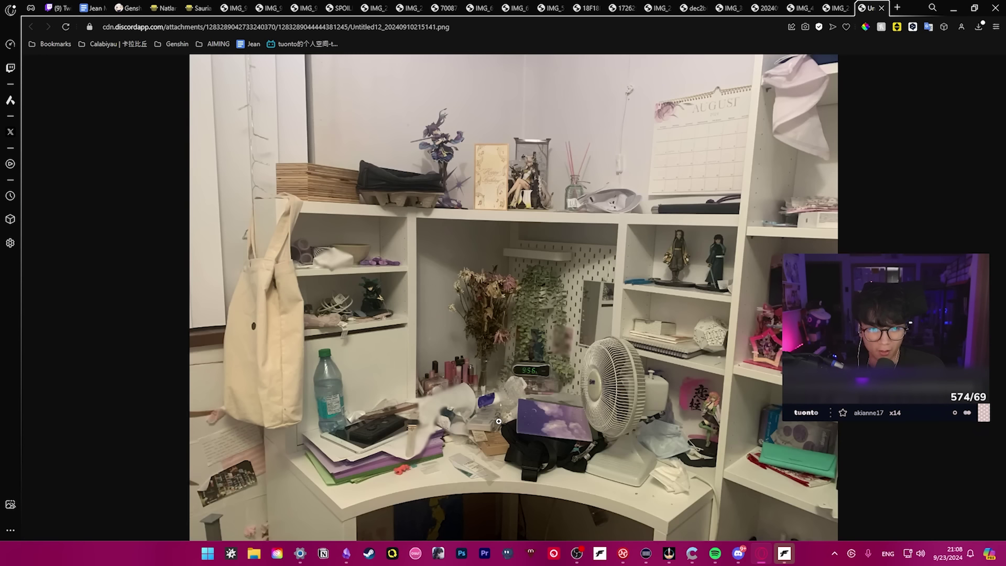
{"action": "left_click", "coordinate": [389, 422]}
{"action": "scroll", "coordinate": [576, 398], "scroll_direction": "up", "scroll_amount": 5}
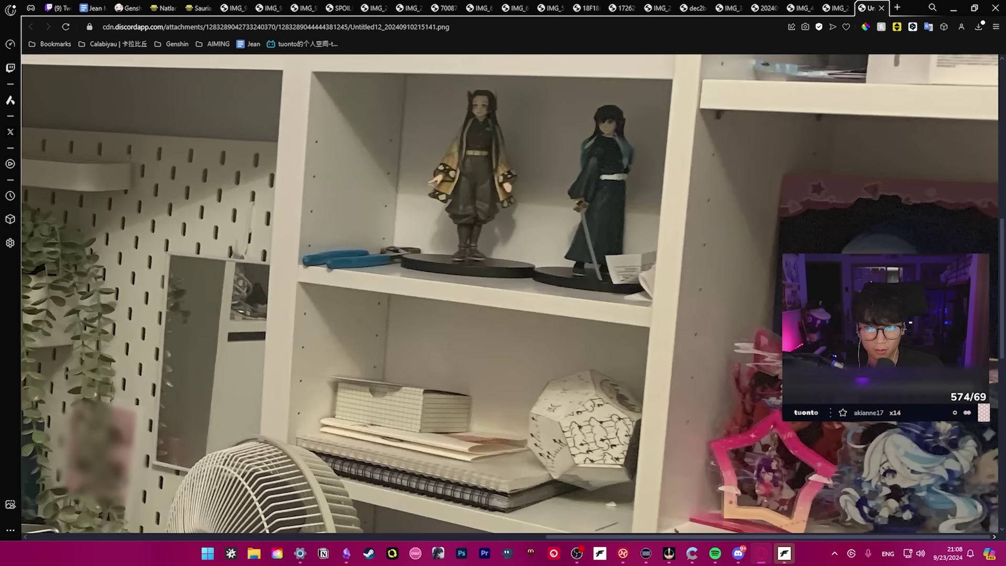
{"action": "scroll", "coordinate": [576, 398], "scroll_direction": "down", "scroll_amount": 5}
{"action": "left_click", "coordinate": [584, 322]}
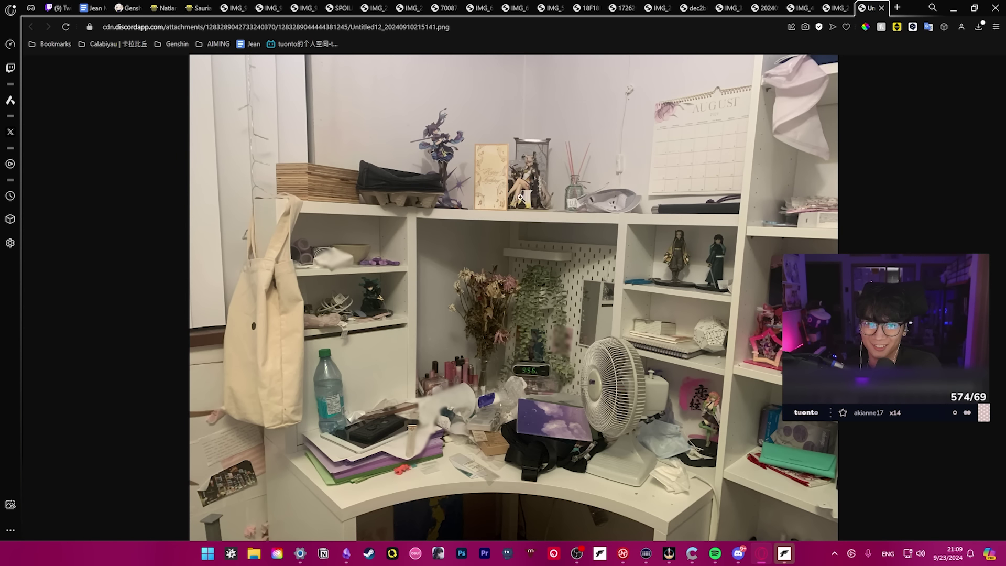
{"action": "left_click", "coordinate": [520, 197]}
{"action": "key", "text": "alt+Tab"}
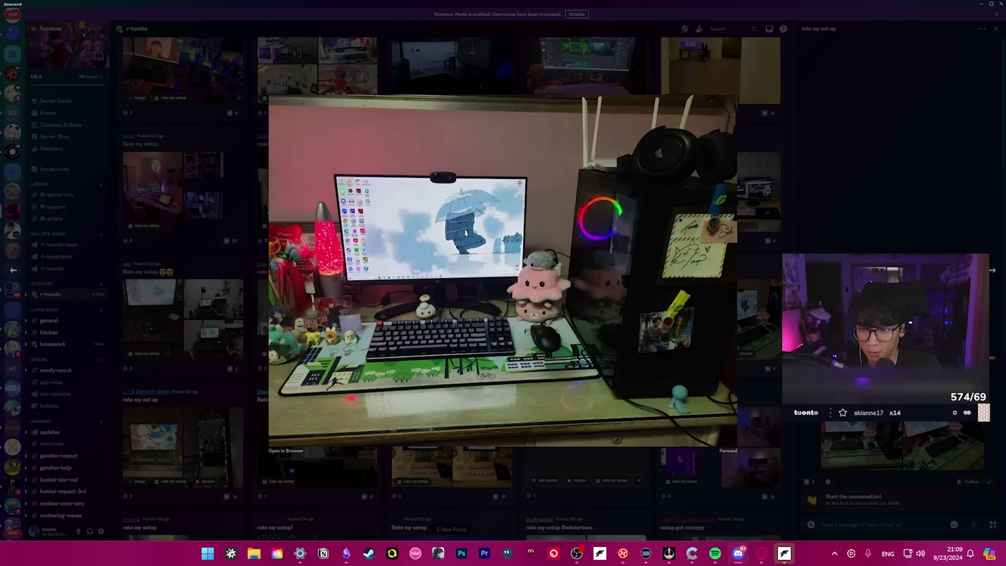
Preview the lava-lamp desk and fairy-light desk photos in Discord
{"action": "key", "text": "Escape"}
{"action": "left_click", "coordinate": [190, 323]}
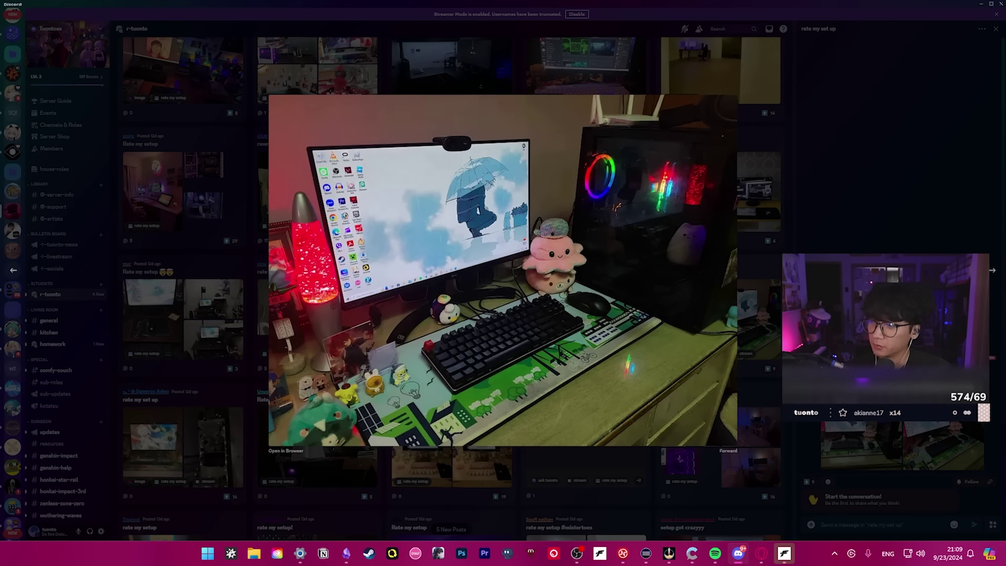
{"action": "key", "text": "Escape"}
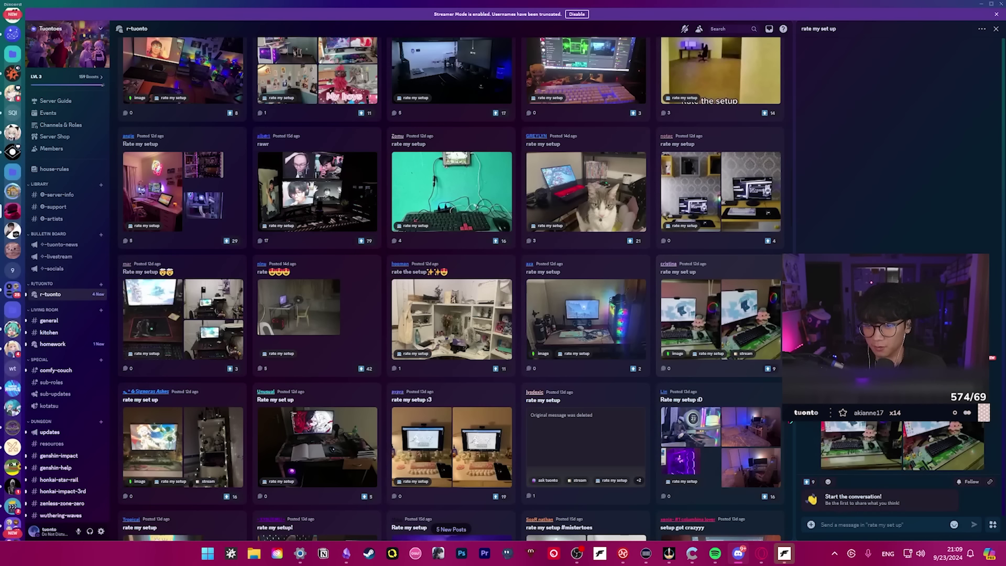
{"action": "left_click", "coordinate": [455, 448]}
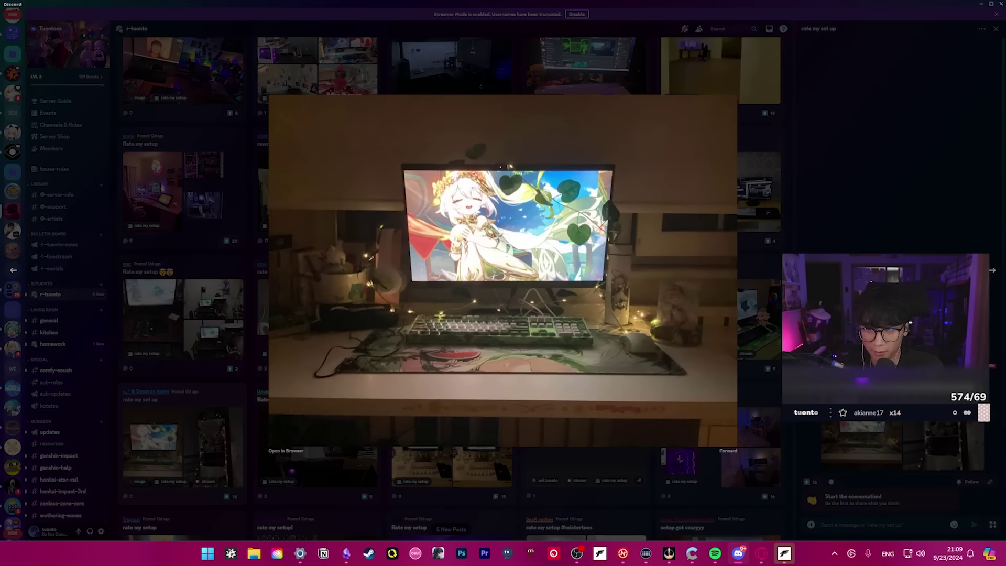
Preview another post's photo and open the purple-lit L-shaped desk in the browser
{"action": "key", "text": "Escape"}
{"action": "left_click", "coordinate": [577, 329]}
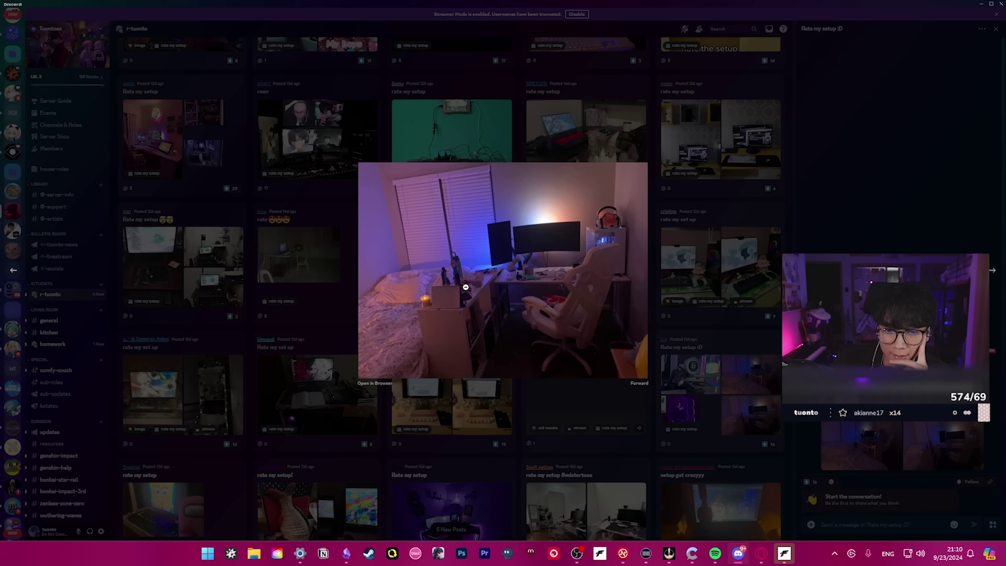
{"action": "left_click", "coordinate": [375, 384]}
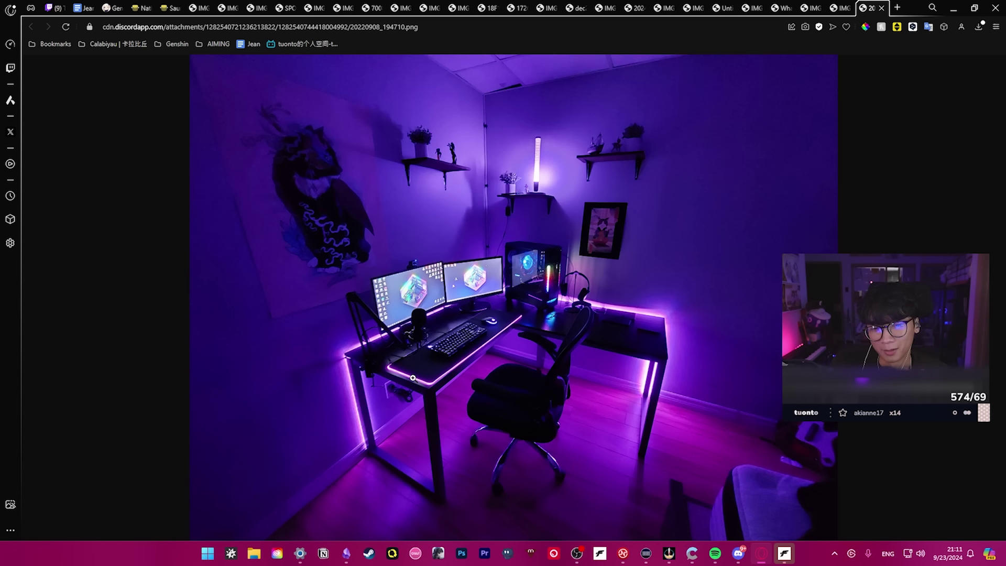
Zoom into the purple L-desk photo's desk and keyboard, then zoom back out
{"action": "left_click", "coordinate": [412, 378]}
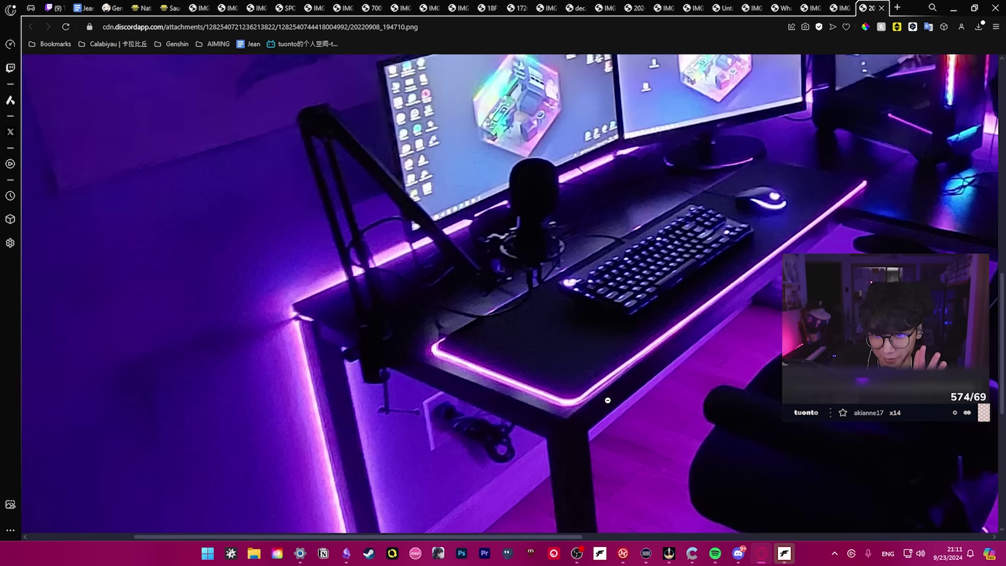
{"action": "scroll", "coordinate": [608, 401], "scroll_direction": "up", "scroll_amount": 10}
{"action": "scroll", "coordinate": [630, 405], "scroll_direction": "down", "scroll_amount": 10}
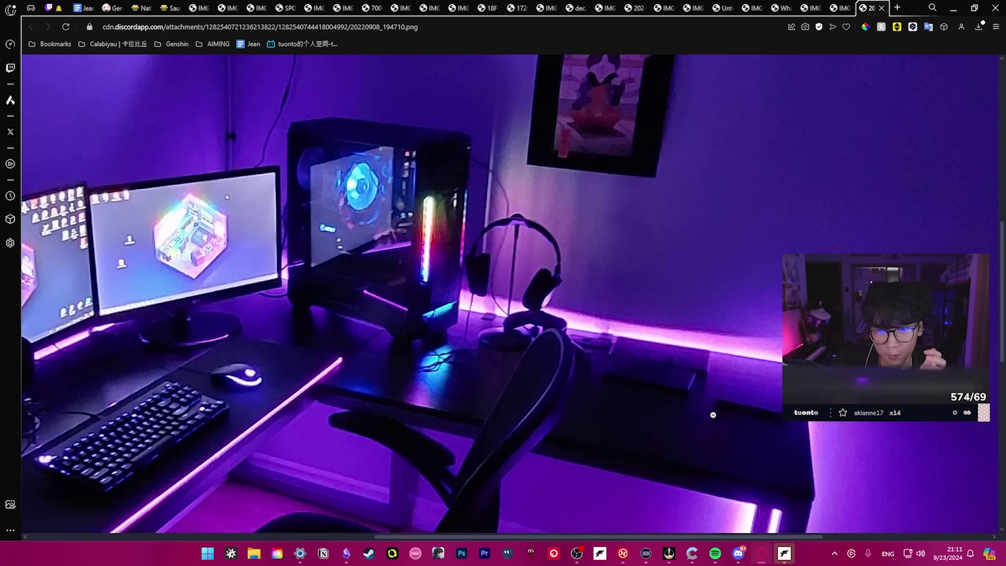
{"action": "scroll", "coordinate": [714, 414], "scroll_direction": "down", "scroll_amount": 8}
{"action": "scroll", "coordinate": [708, 409], "scroll_direction": "up", "scroll_amount": 8}
{"action": "scroll", "coordinate": [629, 393], "scroll_direction": "down", "scroll_amount": 6}
{"action": "scroll", "coordinate": [553, 379], "scroll_direction": "up", "scroll_amount": 2}
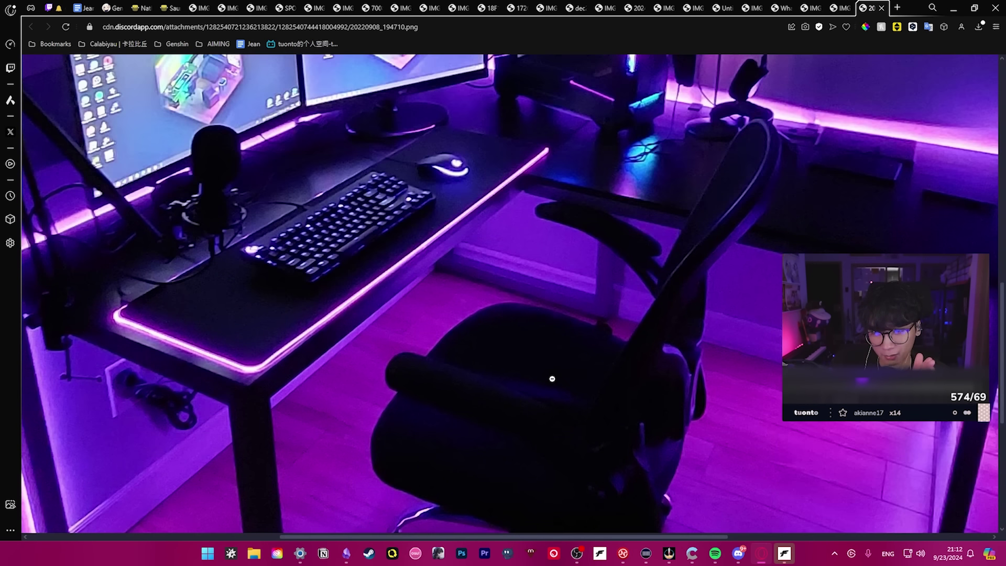
{"action": "scroll", "coordinate": [552, 379], "scroll_direction": "up", "scroll_amount": 5}
{"action": "left_click", "coordinate": [552, 374]}
Close the purple photo's tab and lightbox, then fit the pink anime-desk photo in the browser
{"action": "key", "text": "ctrl+w"}
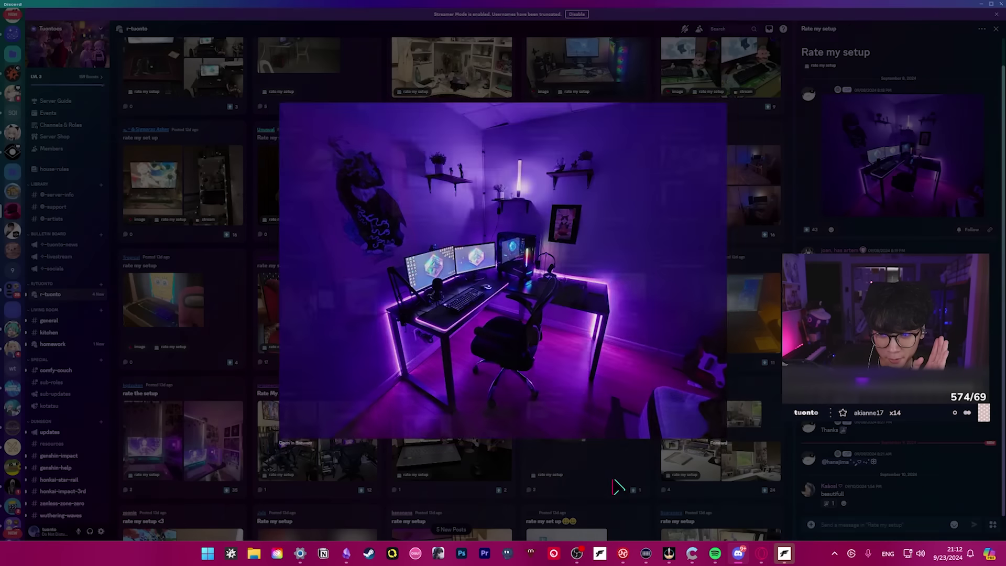
{"action": "key", "text": "Escape"}
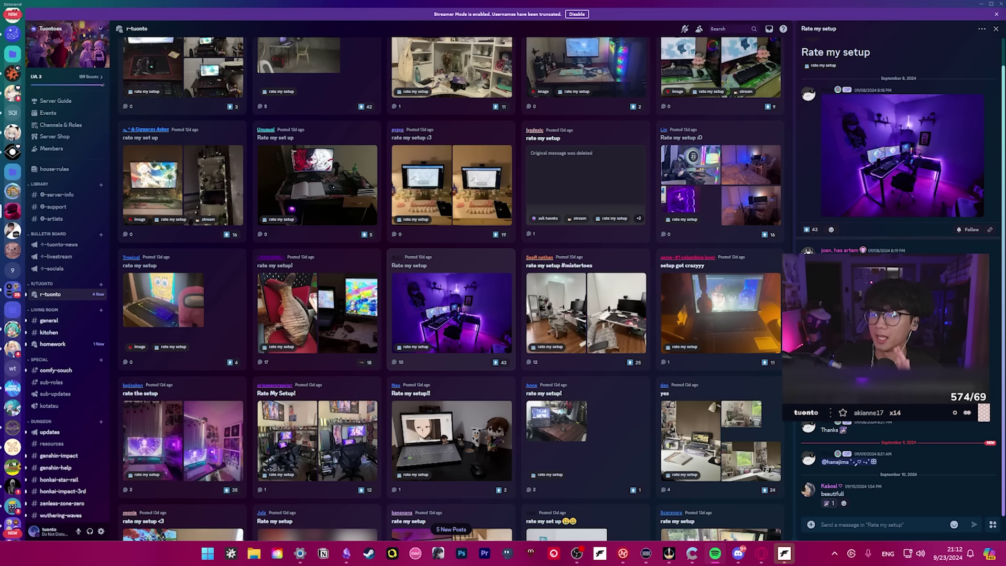
{"action": "key", "text": "alt+Tab"}
{"action": "left_click", "coordinate": [319, 380]}
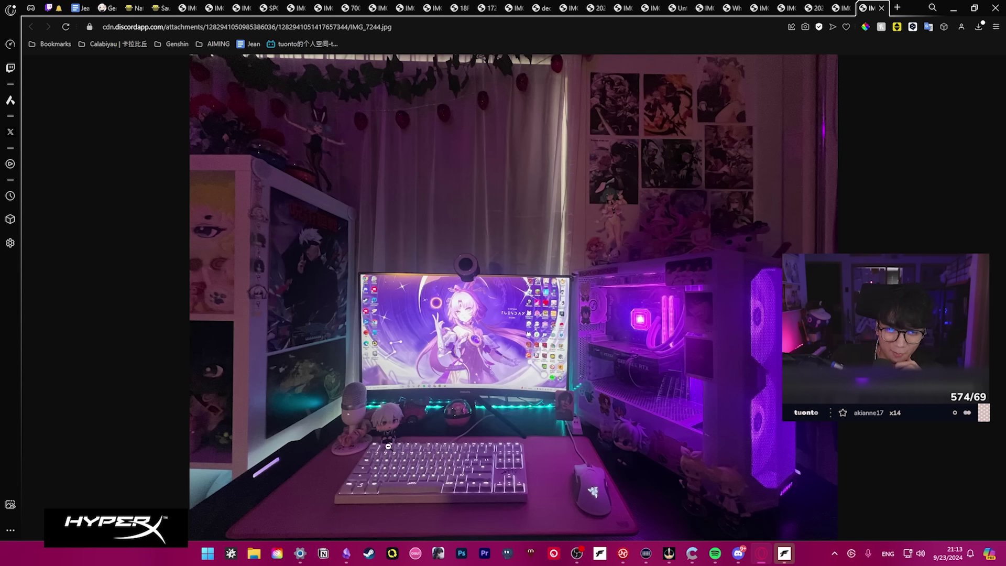
Zoom into the first white-desk photo's keyboard, white PC case and monitor wallpaper
{"action": "left_click", "coordinate": [387, 447]}
{"action": "scroll", "coordinate": [487, 461], "scroll_direction": "down", "scroll_amount": 3}
{"action": "scroll", "coordinate": [488, 461], "scroll_direction": "up", "scroll_amount": 5}
{"action": "left_click", "coordinate": [595, 450]}
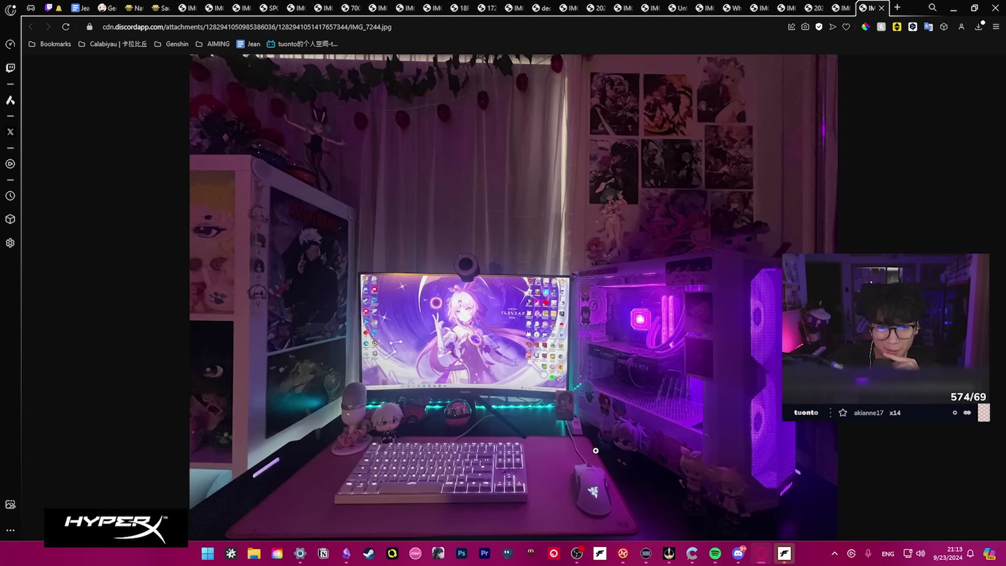
{"action": "left_click", "coordinate": [639, 404]}
{"action": "scroll", "coordinate": [638, 377], "scroll_direction": "up", "scroll_amount": 3}
{"action": "left_click", "coordinate": [681, 399]}
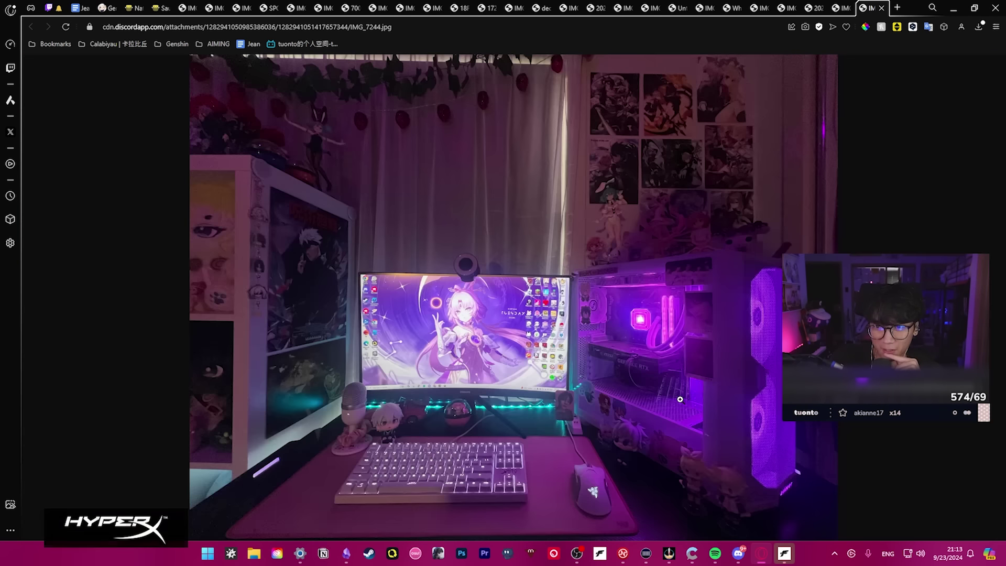
{"action": "left_click", "coordinate": [680, 399]}
{"action": "mouse_move", "coordinate": [504, 315]}
{"action": "left_mouse_down"}
{"action": "mouse_move", "coordinate": [503, 197]}
{"action": "mouse_move", "coordinate": [551, 393]}
{"action": "mouse_move", "coordinate": [503, 432]}
{"action": "mouse_move", "coordinate": [414, 354]}
{"action": "left_mouse_up"}
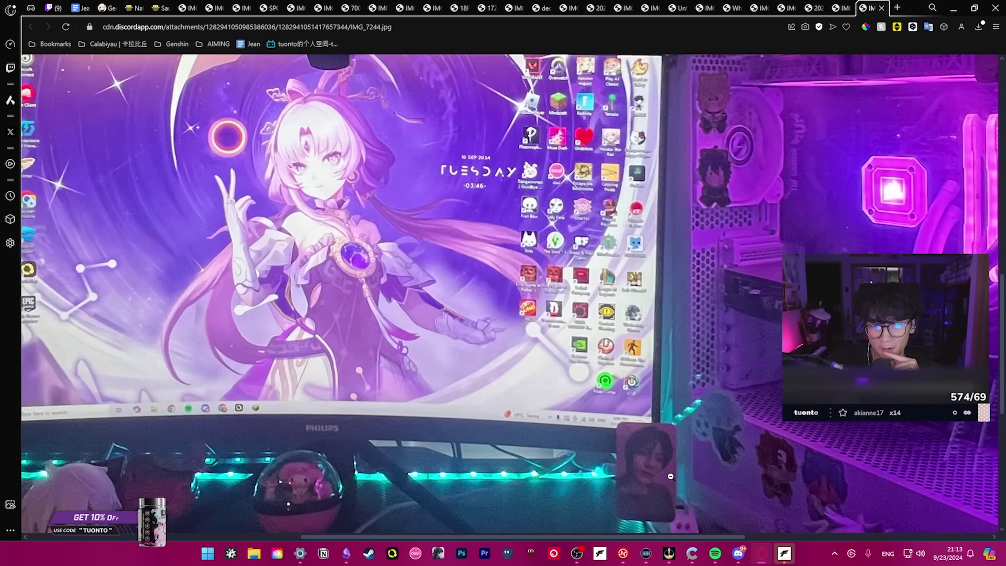
{"action": "mouse_move", "coordinate": [550, 314]}
{"action": "left_mouse_down"}
{"action": "mouse_move", "coordinate": [673, 474]}
{"action": "mouse_move", "coordinate": [551, 393]}
{"action": "mouse_move", "coordinate": [708, 433]}
{"action": "left_mouse_up"}
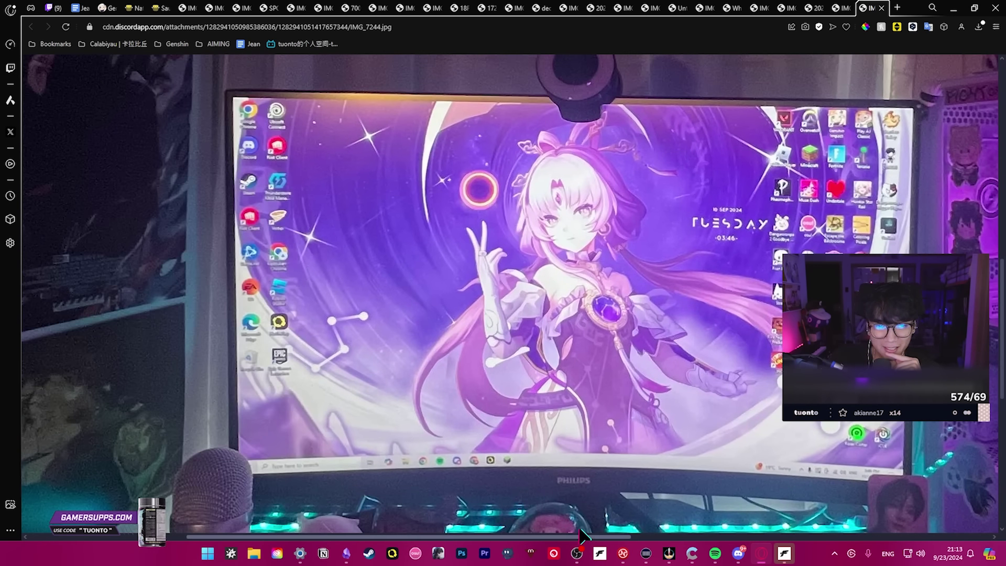
{"action": "left_click", "coordinate": [612, 289]}
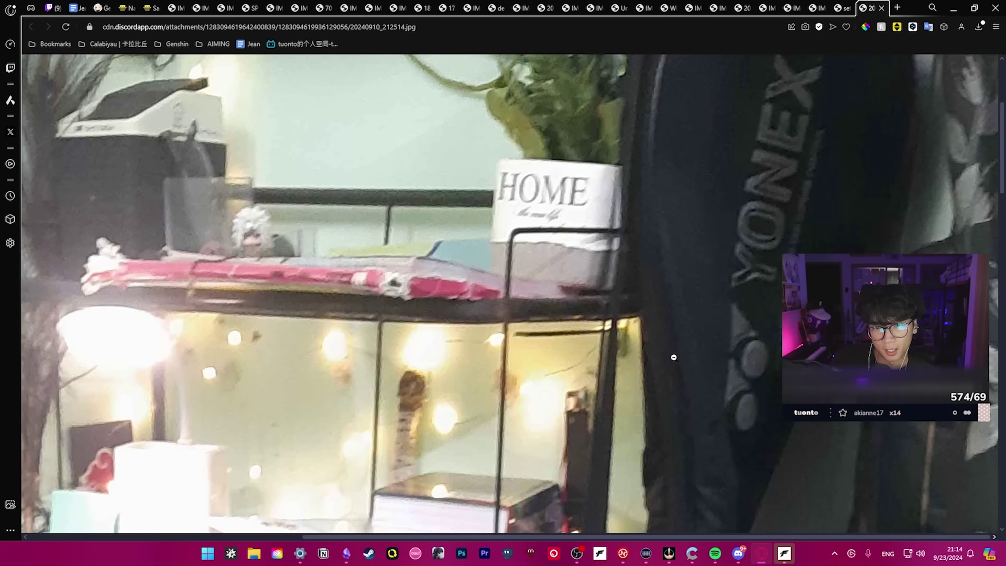
{"action": "scroll", "coordinate": [679, 359], "scroll_direction": "down", "scroll_amount": 10}
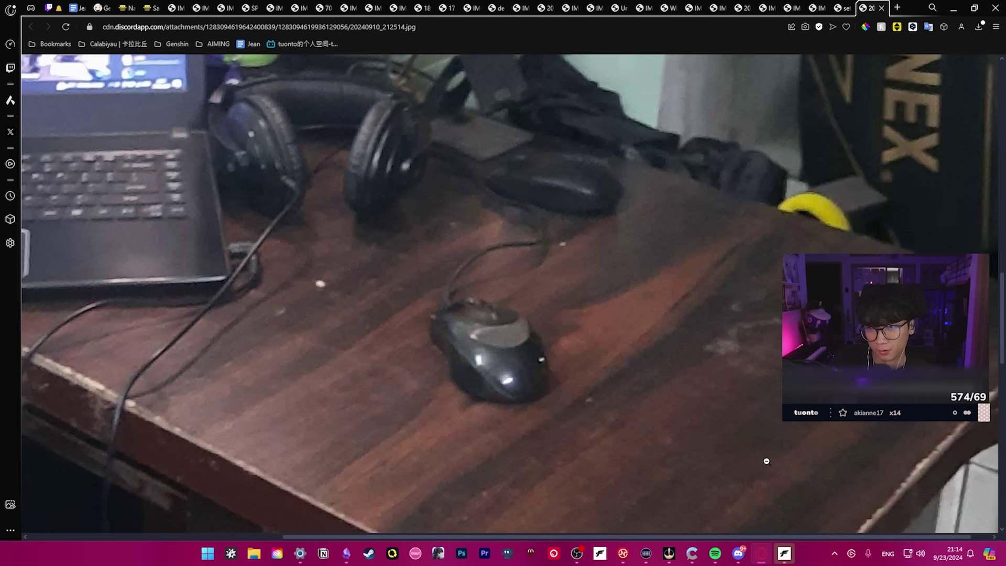
Switch to the other white-desk photo and zoom into its poster wall and mousepad
{"action": "left_click", "coordinate": [767, 461]}
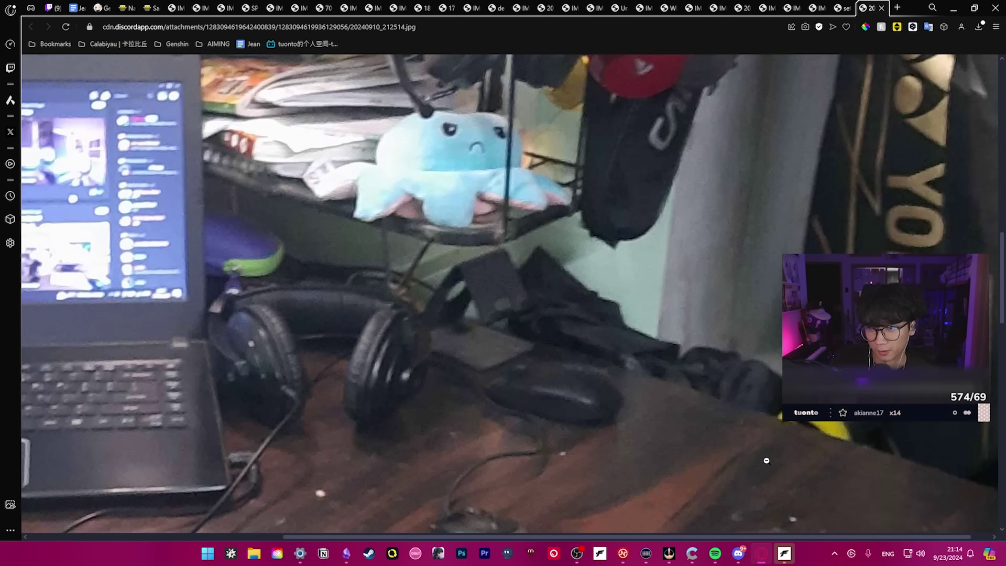
{"action": "key", "text": "ctrl+shift+Tab"}
{"action": "left_click", "coordinate": [550, 355]}
{"action": "left_click", "coordinate": [632, 383]}
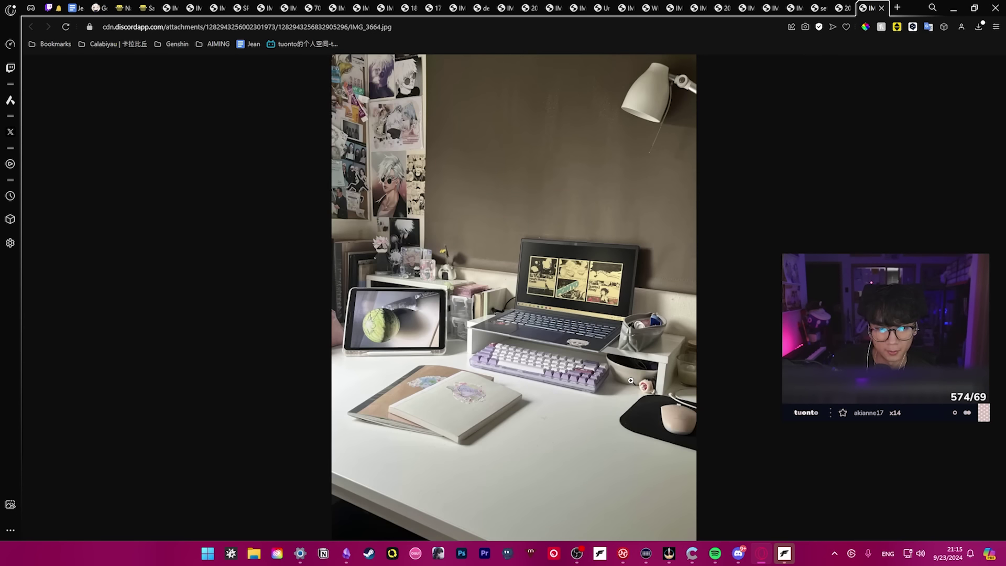
{"action": "left_click", "coordinate": [540, 383]}
{"action": "scroll", "coordinate": [277, 343], "scroll_direction": "down", "scroll_amount": 3}
{"action": "scroll", "coordinate": [277, 343], "scroll_direction": "down", "scroll_amount": 3}
{"action": "scroll", "coordinate": [276, 343], "scroll_direction": "up", "scroll_amount": 2}
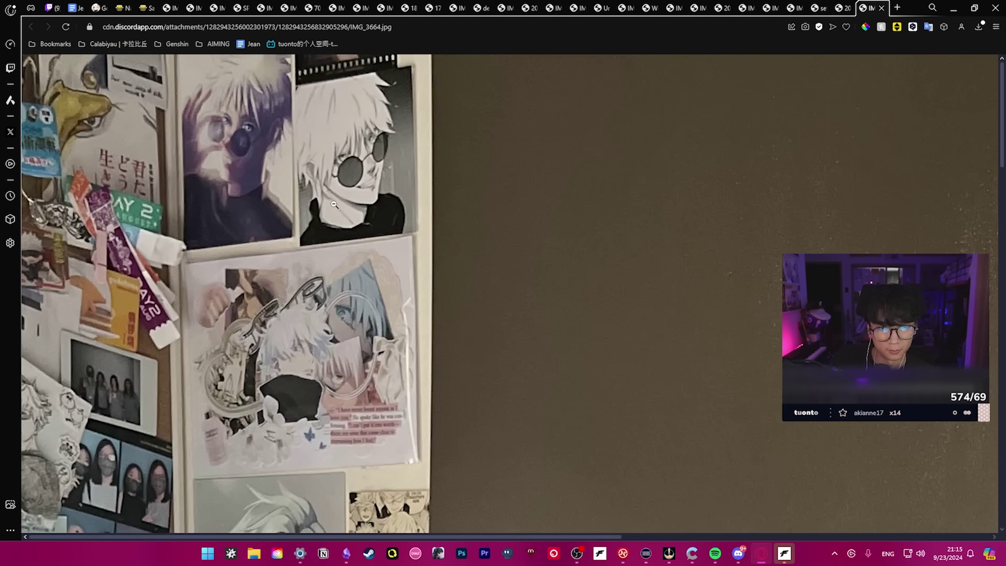
{"action": "left_click", "coordinate": [338, 317]}
{"action": "left_click", "coordinate": [551, 353]}
{"action": "scroll", "coordinate": [472, 315], "scroll_direction": "down", "scroll_amount": 4}
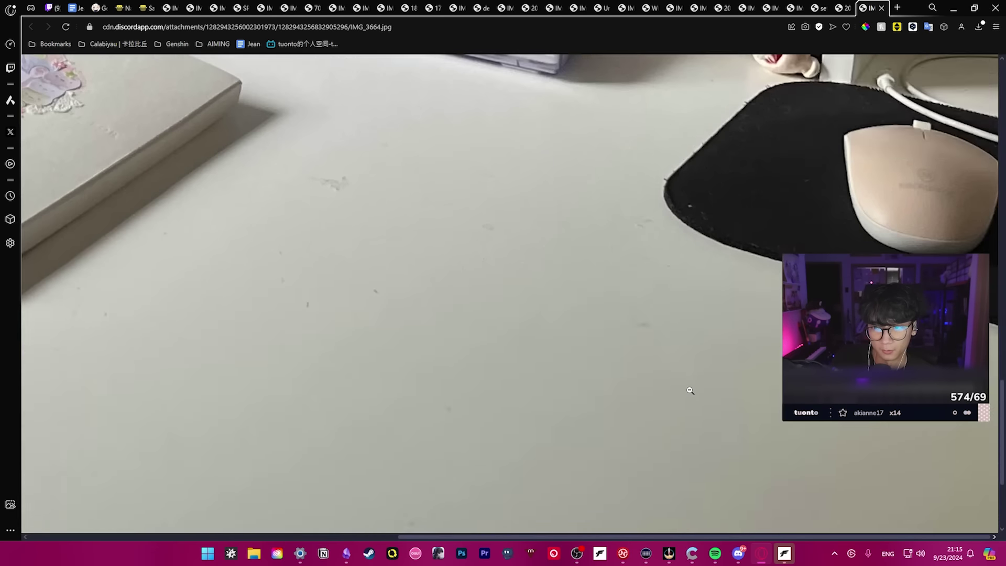
{"action": "left_click", "coordinate": [691, 460]}
Open the window-side desk photo from Discord, zoom near the RAMEN TIME poster, then close it
{"action": "left_click", "coordinate": [740, 555]}
{"action": "left_click", "coordinate": [504, 283]}
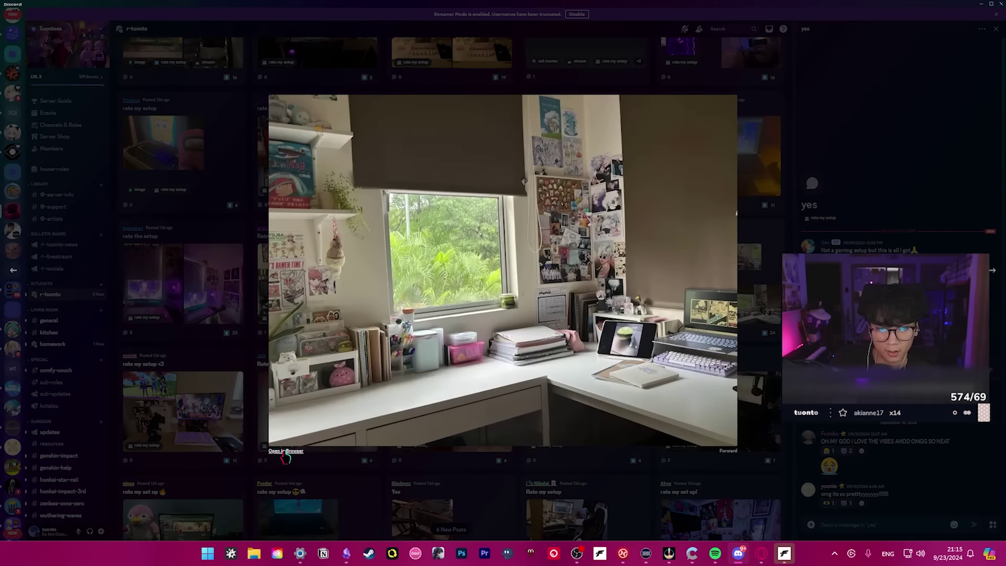
{"action": "left_click", "coordinate": [504, 370]}
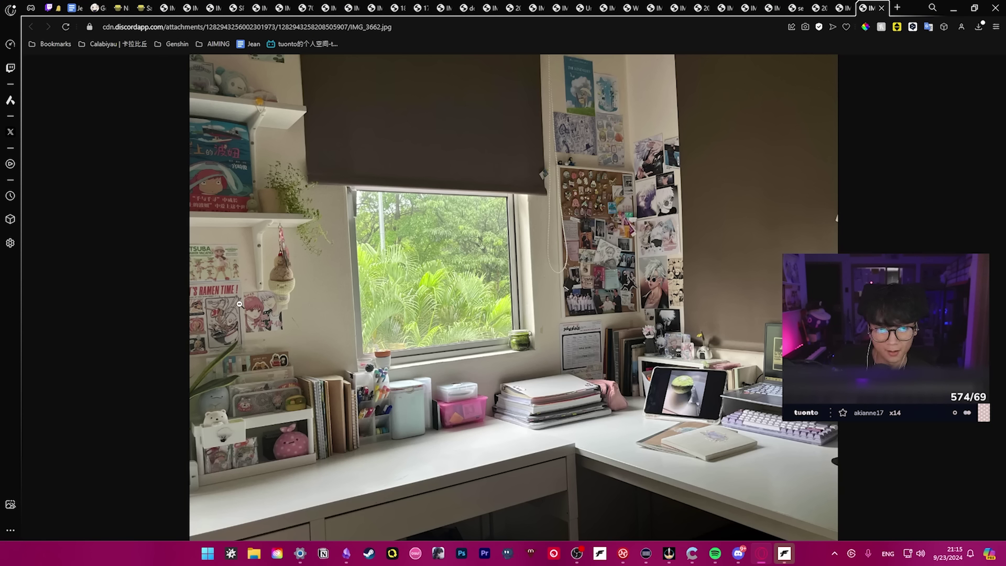
{"action": "left_click", "coordinate": [239, 305]}
{"action": "left_click", "coordinate": [657, 373]}
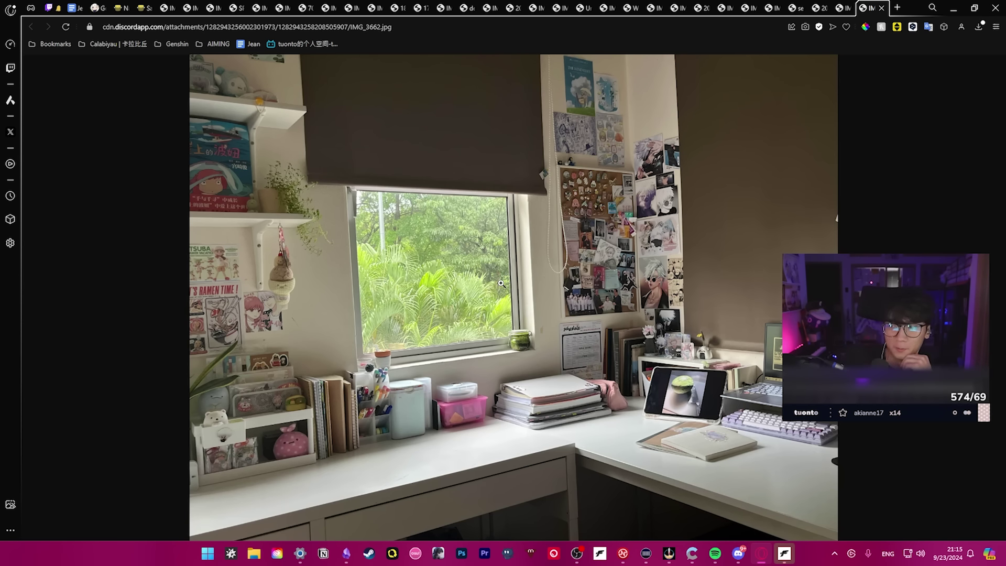
{"action": "key", "text": "ctrl+w"}
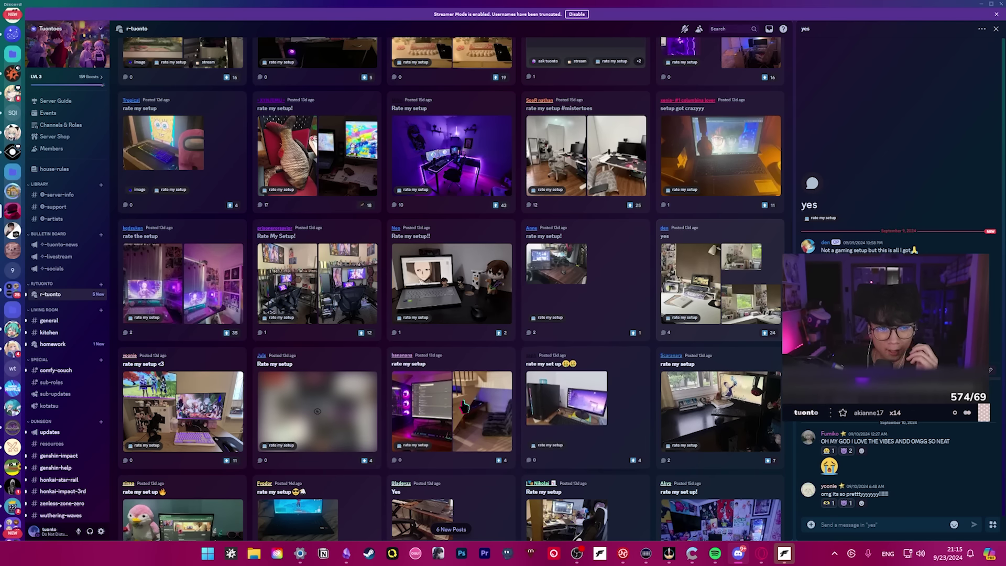
Preview the laptop, purple-lit PC and under-stairs floor-chair setup photos
{"action": "left_click", "coordinate": [566, 401]}
{"action": "left_click", "coordinate": [777, 355]}
{"action": "left_click", "coordinate": [641, 335]}
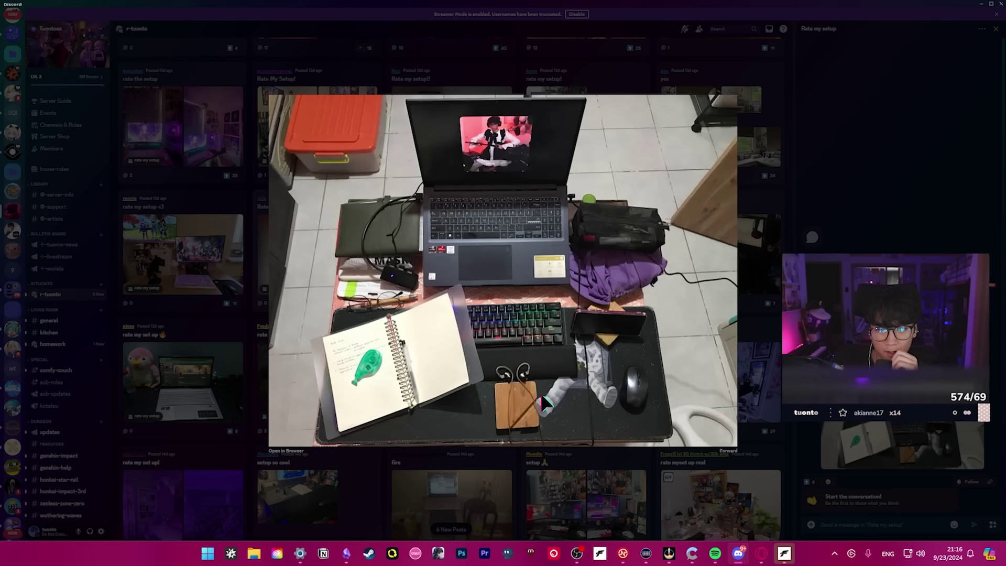
{"action": "left_click", "coordinate": [768, 325]}
{"action": "left_click", "coordinate": [731, 330]}
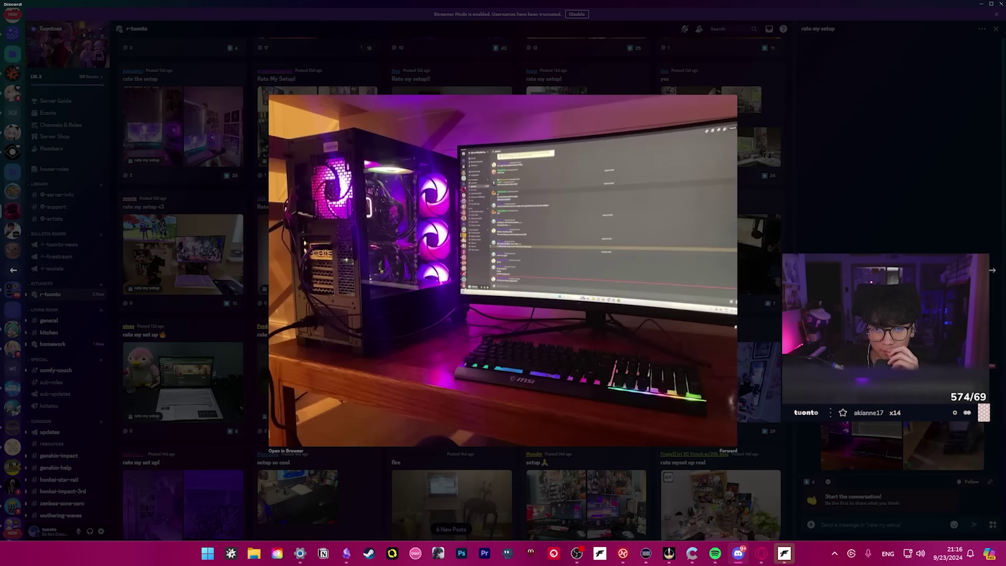
{"action": "left_click", "coordinate": [757, 324]}
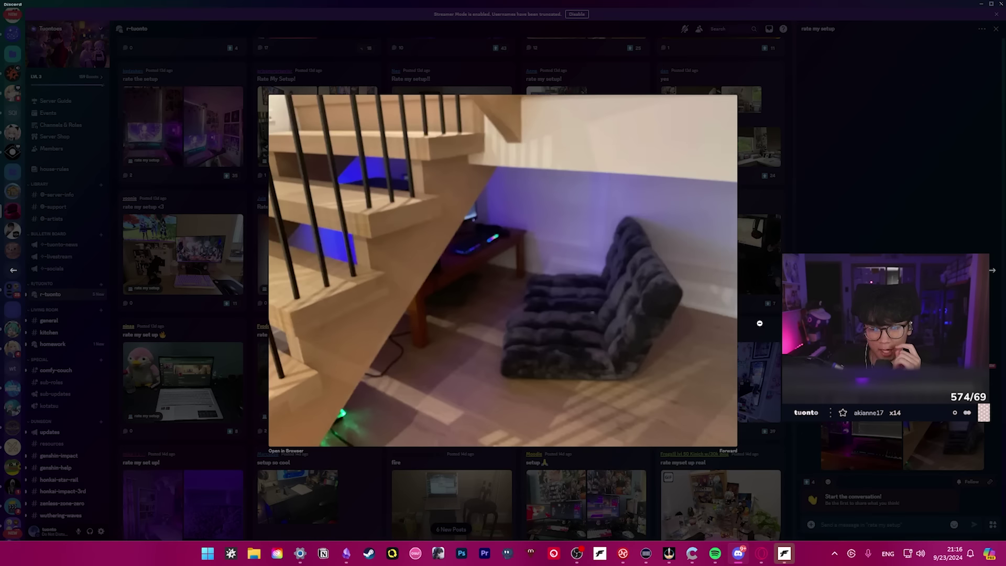
Preview the PC tower and pink penguin laptop photos, then the Yes post's photo
{"action": "left_click", "coordinate": [759, 323]}
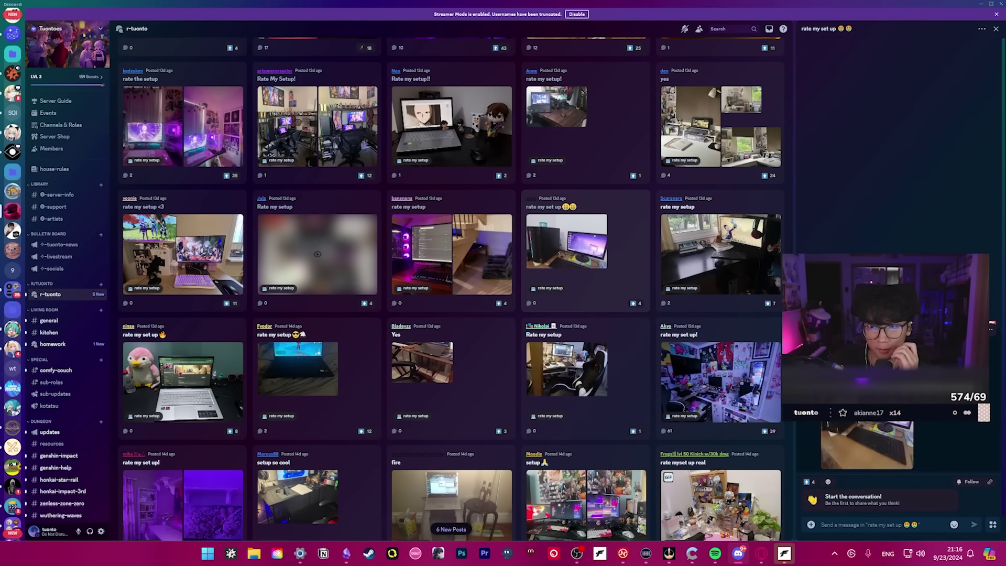
{"action": "left_click", "coordinate": [567, 243]}
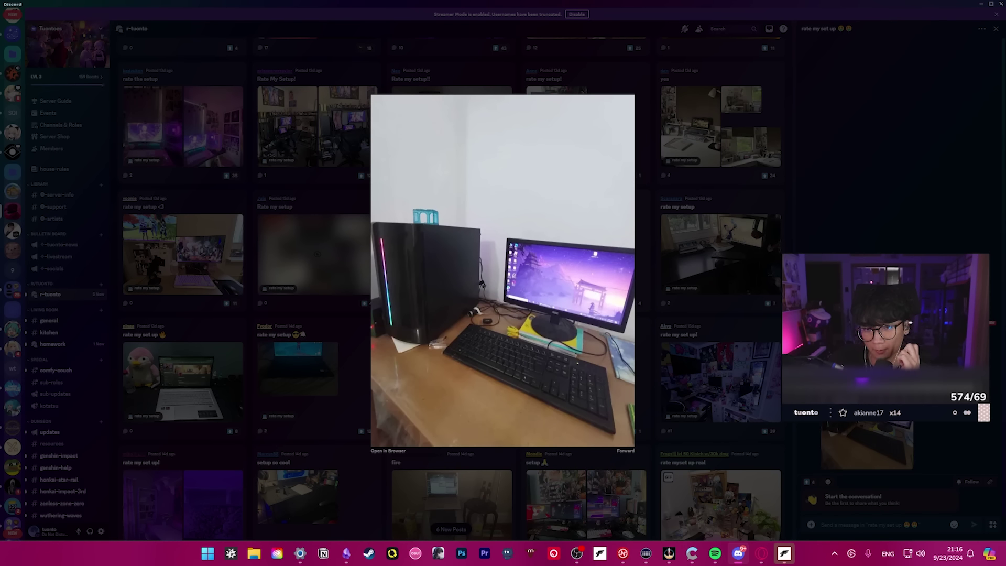
{"action": "left_click", "coordinate": [747, 344]}
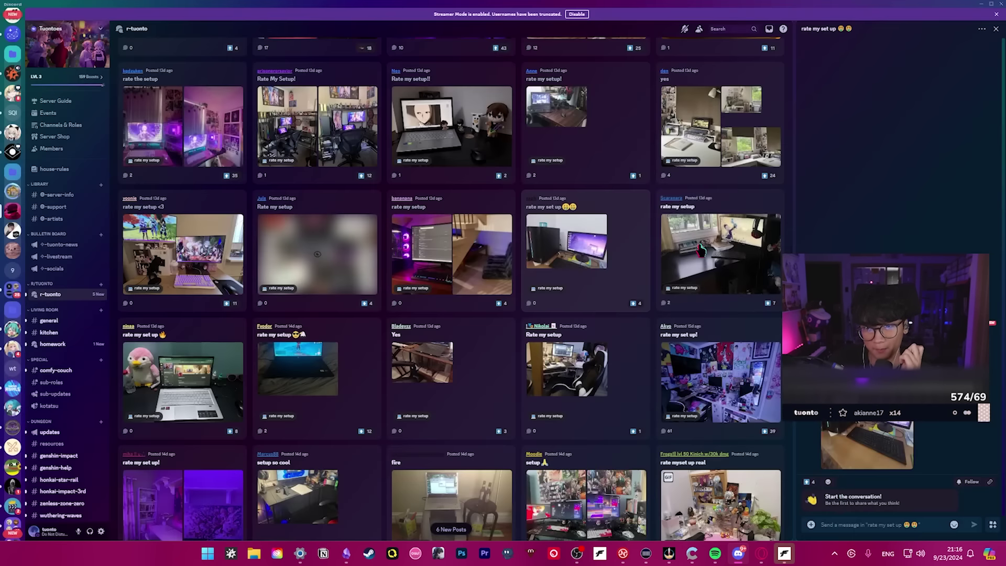
{"action": "left_click", "coordinate": [457, 274]}
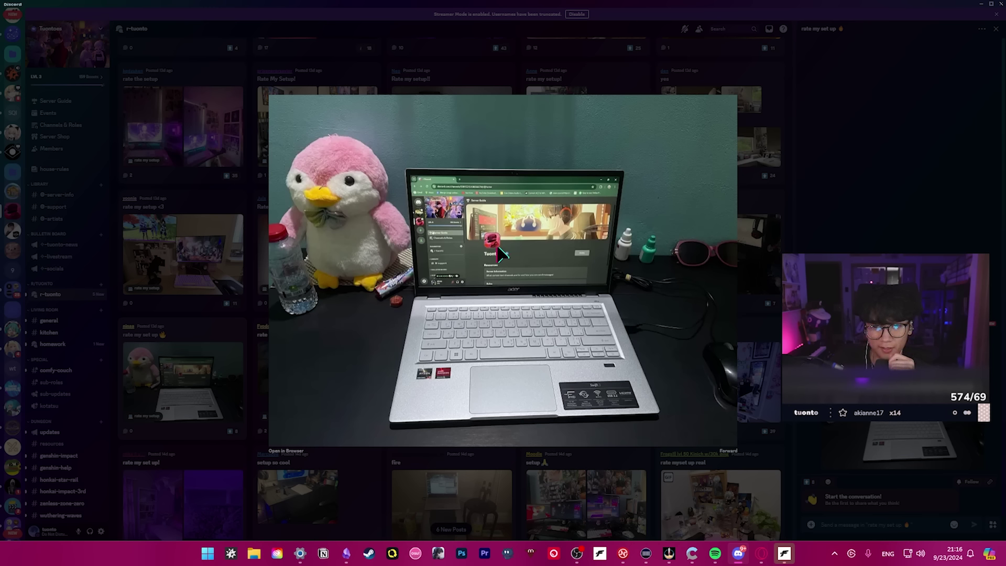
{"action": "key", "text": "Right"}
{"action": "left_click", "coordinate": [704, 317]}
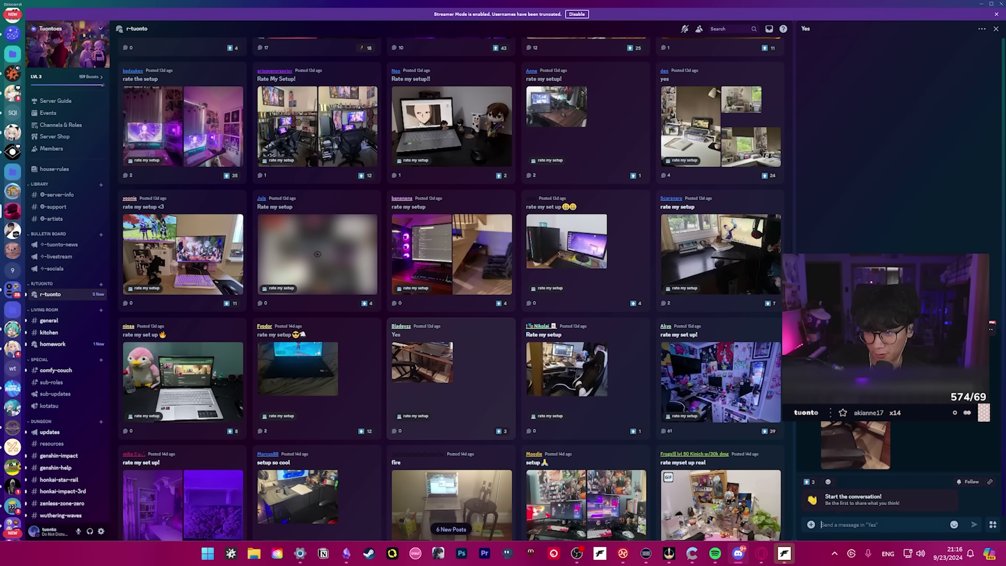
{"action": "left_click", "coordinate": [422, 362]}
Open the photo in the browser and zoom into its laptop screen twice
{"action": "left_click", "coordinate": [420, 459]}
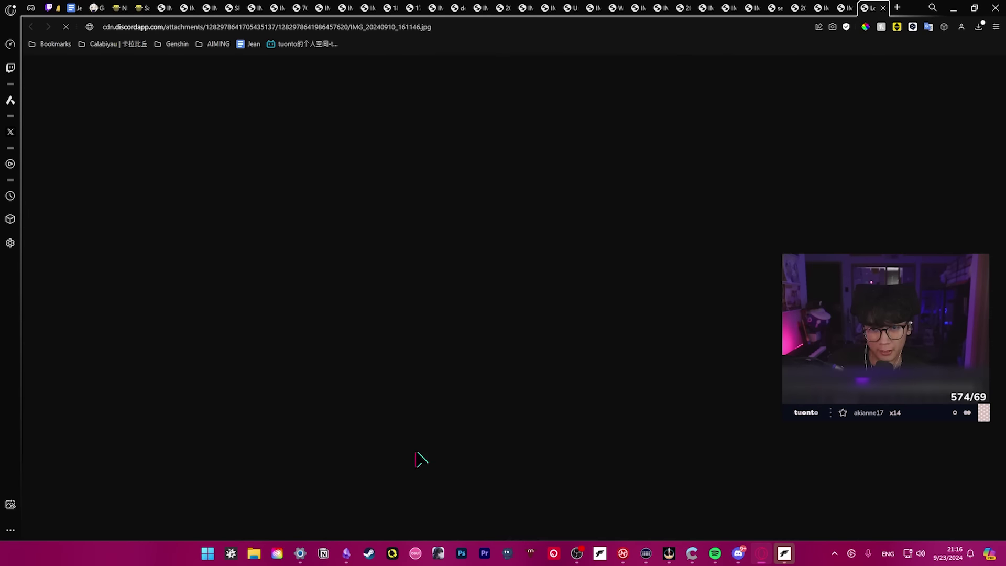
{"action": "left_click", "coordinate": [420, 459]}
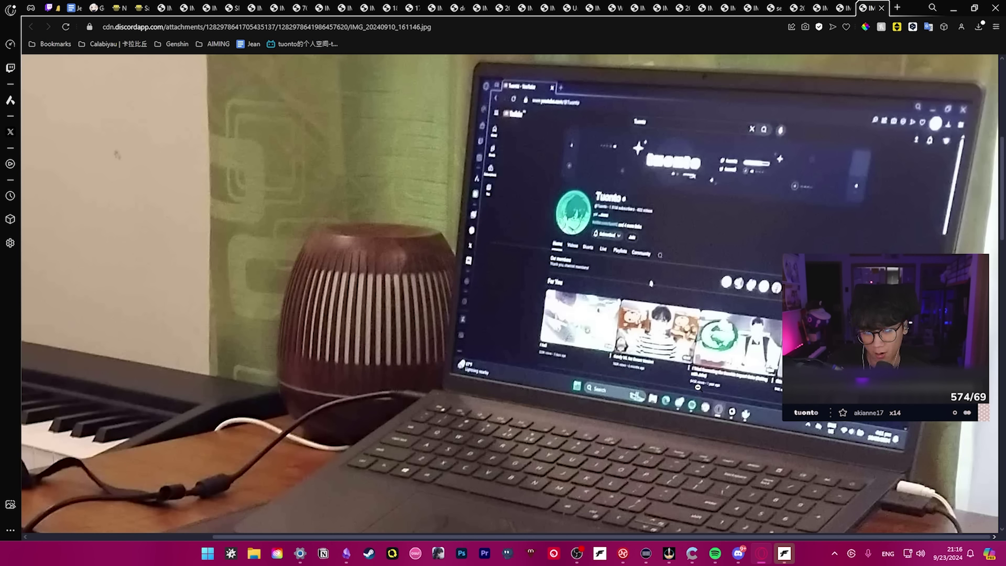
{"action": "left_click", "coordinate": [651, 364]}
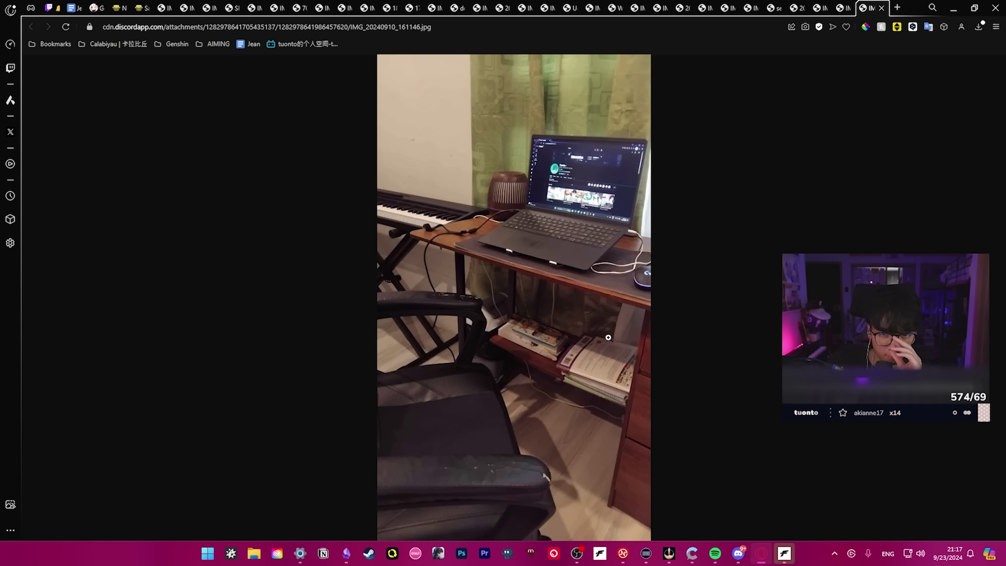
{"action": "left_click", "coordinate": [571, 178]}
{"action": "left_click", "coordinate": [699, 317]}
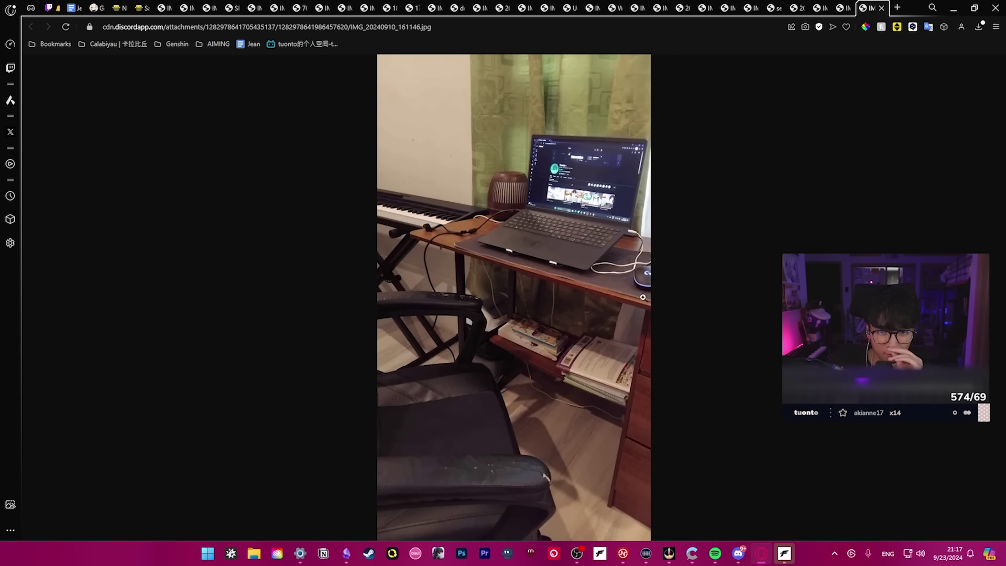
{"action": "left_click", "coordinate": [592, 218]}
{"action": "left_click", "coordinate": [613, 287]}
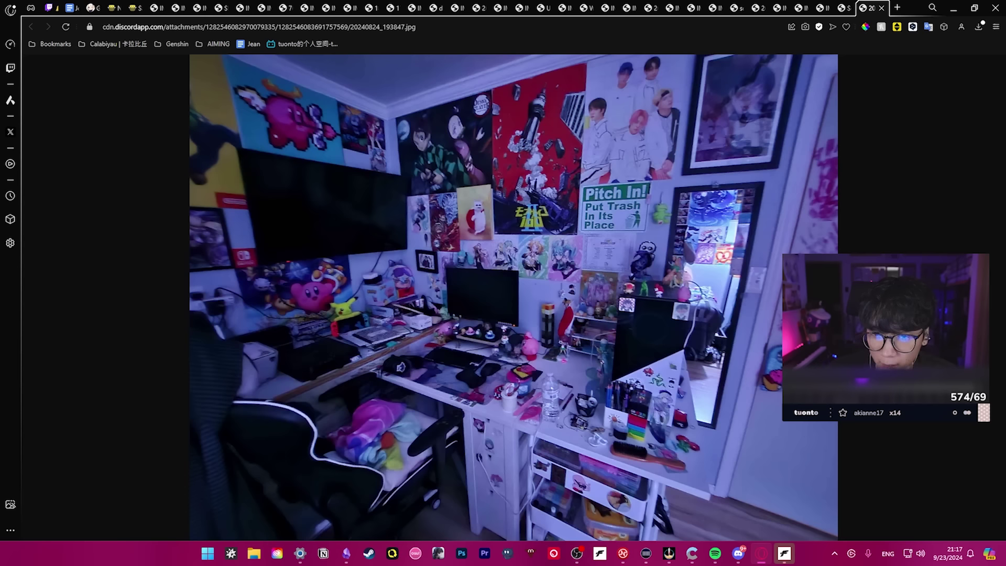
Zoom into the Kirby poster corner and the cluttered desk, then return to Discord
{"action": "left_click", "coordinate": [314, 354]}
{"action": "scroll", "coordinate": [394, 430], "scroll_direction": "up", "scroll_amount": 5}
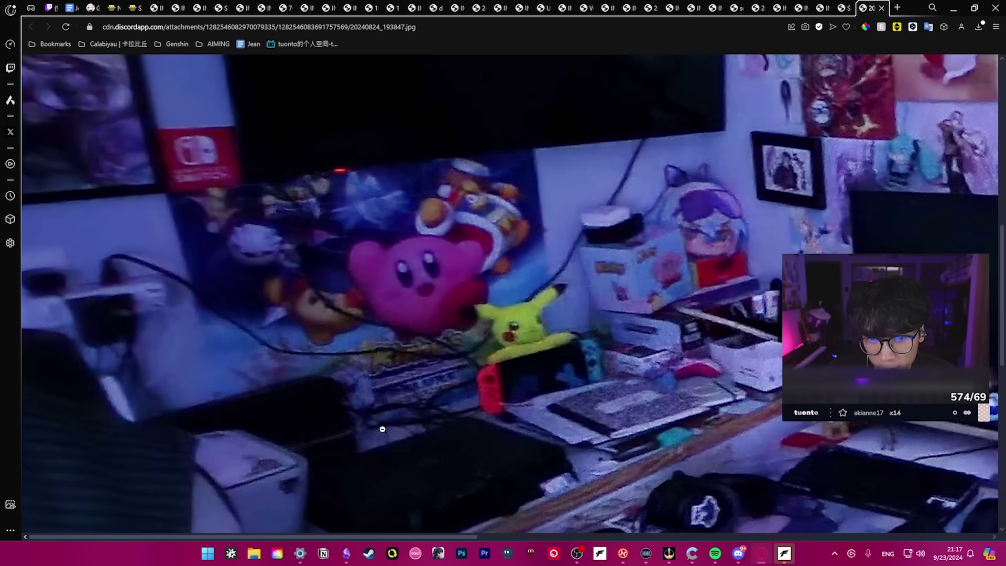
{"action": "left_click", "coordinate": [395, 430]}
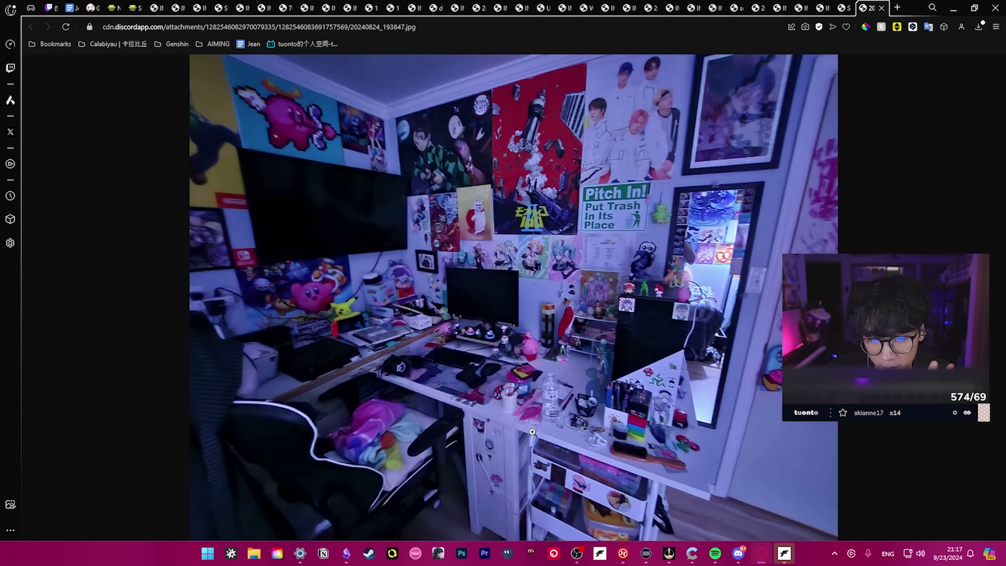
{"action": "left_click", "coordinate": [671, 406]}
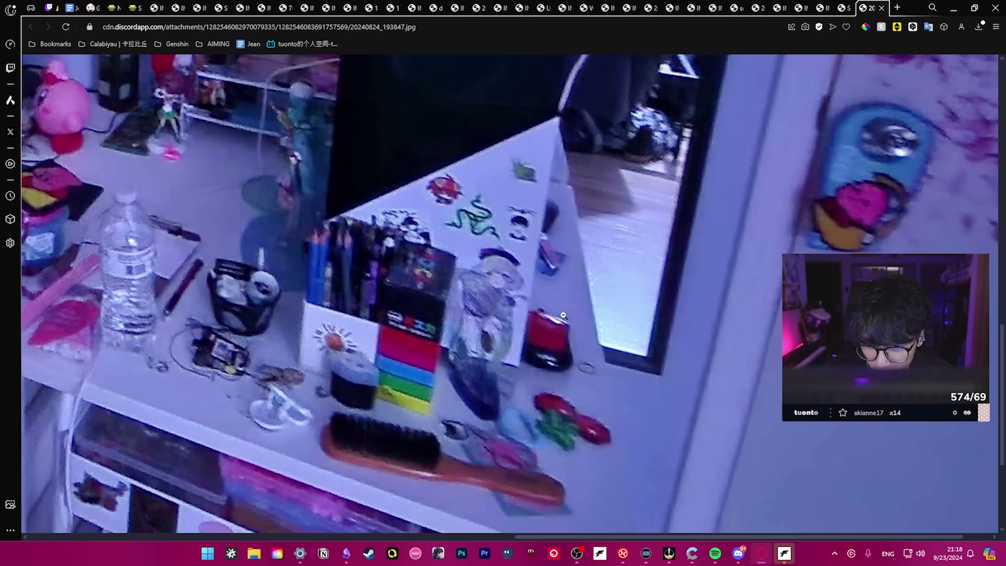
{"action": "left_click", "coordinate": [364, 359]}
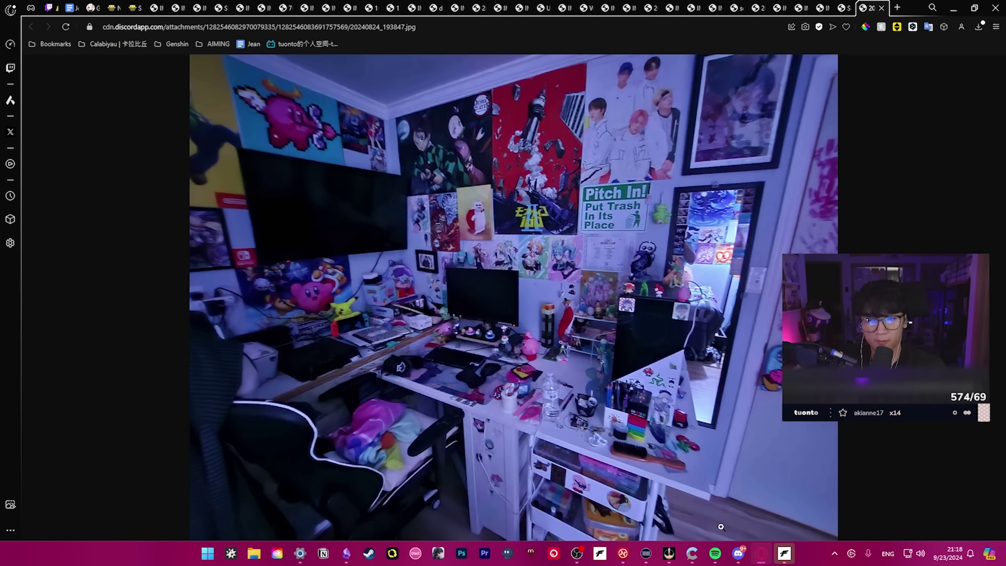
{"action": "key", "text": "alt+Tab"}
Inspect the black desk photo's blue PC fans and cat figure in the browser, then view another photo
{"action": "left_click", "coordinate": [720, 275]}
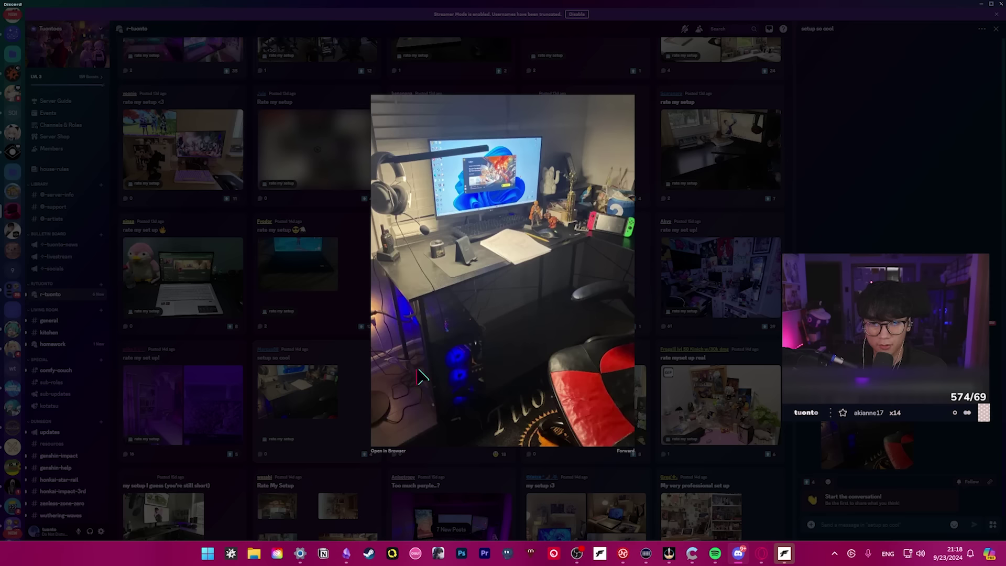
{"action": "left_click", "coordinate": [389, 451]}
{"action": "left_click", "coordinate": [400, 454]}
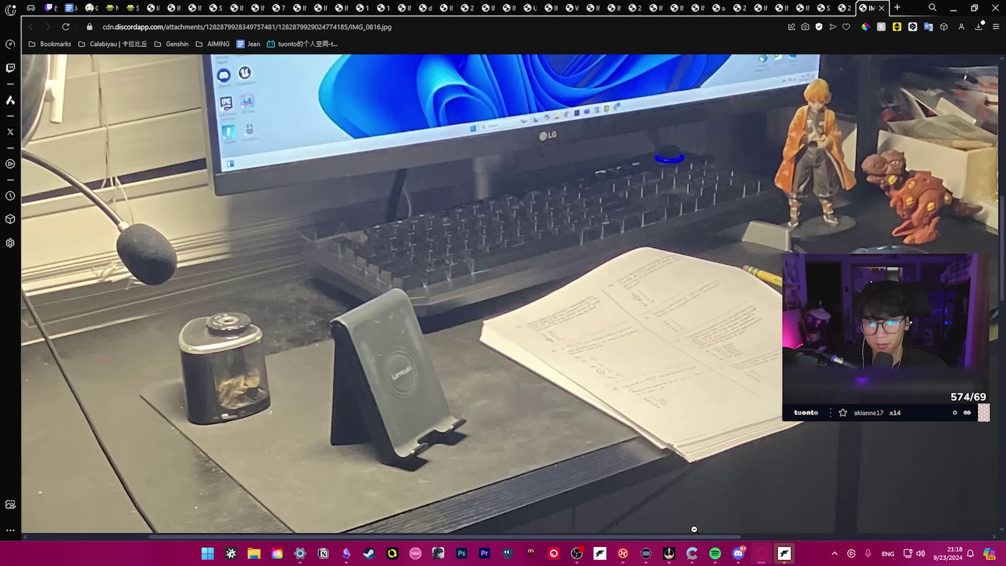
{"action": "left_click_drag", "start_coordinate": [695, 536], "coordinate": [755, 537]}
{"action": "scroll", "coordinate": [583, 413], "scroll_direction": "down", "scroll_amount": 10}
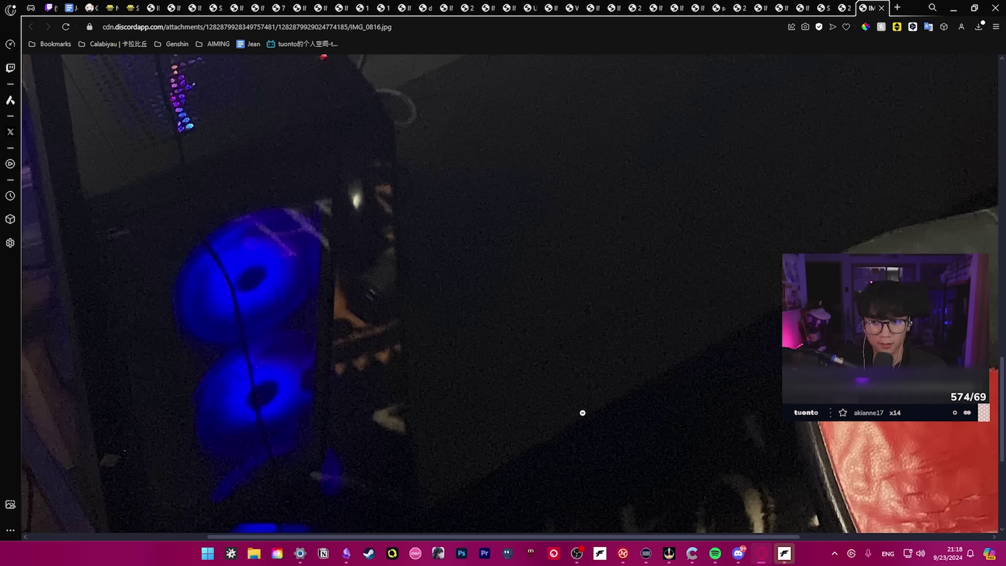
{"action": "left_click", "coordinate": [583, 413]}
{"action": "scroll", "coordinate": [656, 266], "scroll_direction": "up", "scroll_amount": 10}
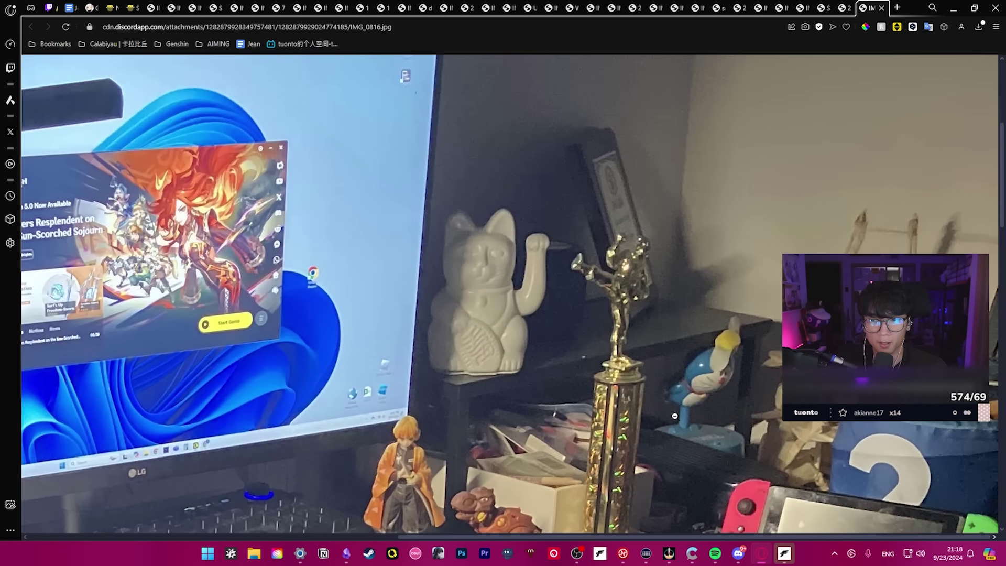
{"action": "key", "text": "ctrl+w"}
{"action": "left_click", "coordinate": [471, 267]}
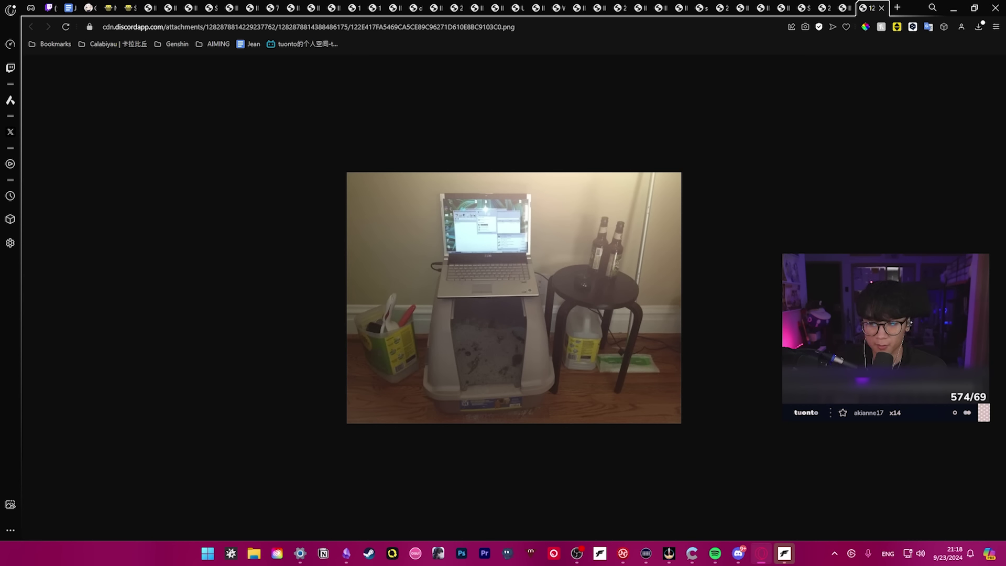
{"action": "key", "text": "ctrl+w"}
Open the anime poster desk photo in the browser and zoom under the desk
{"action": "key", "text": "Escape"}
{"action": "left_click", "coordinate": [709, 409]}
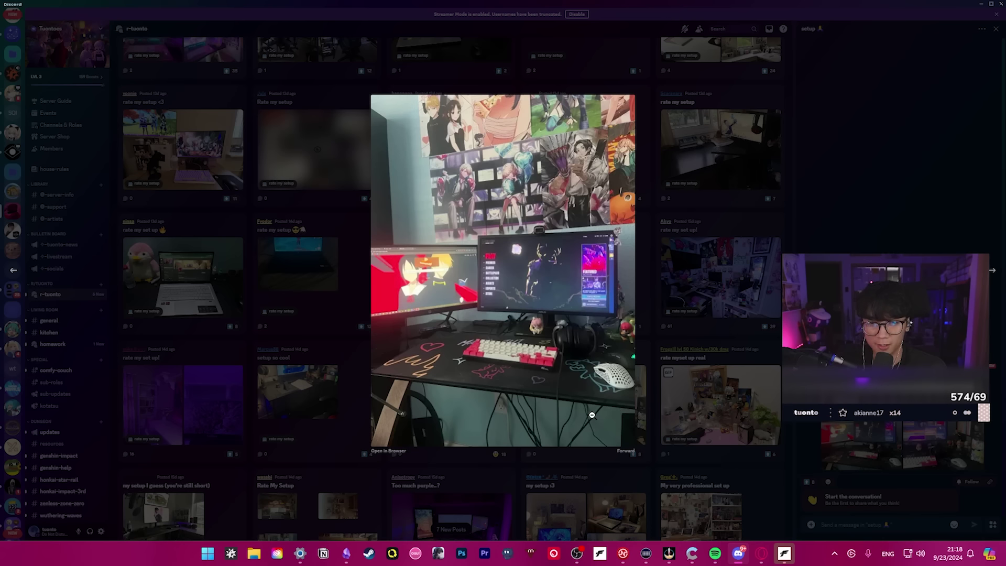
{"action": "left_click", "coordinate": [387, 459]}
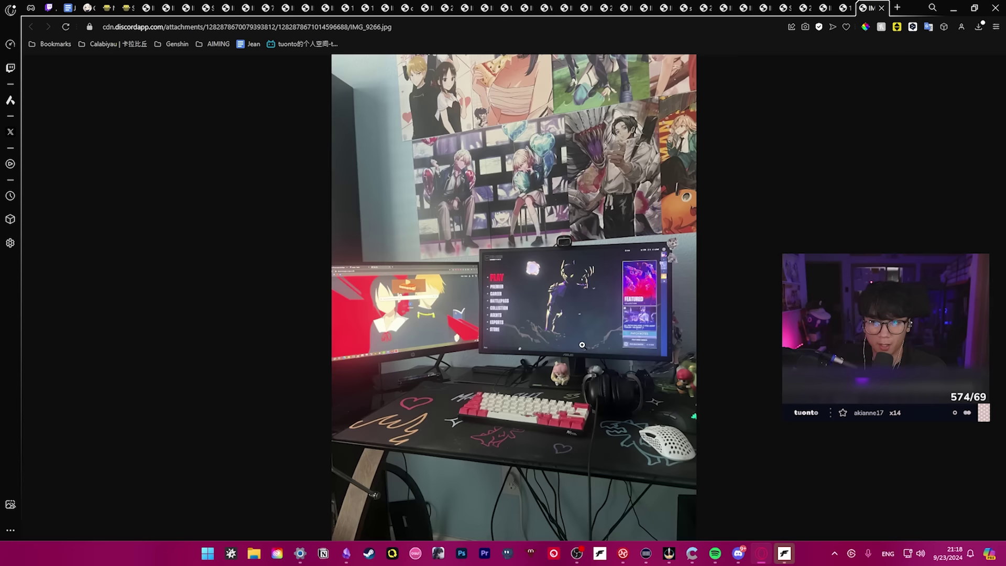
{"action": "left_click", "coordinate": [519, 304]}
{"action": "scroll", "coordinate": [520, 304], "scroll_direction": "down", "scroll_amount": 4}
{"action": "scroll", "coordinate": [503, 315], "scroll_direction": "down", "scroll_amount": 4}
{"action": "scroll", "coordinate": [484, 329], "scroll_direction": "down", "scroll_amount": 4}
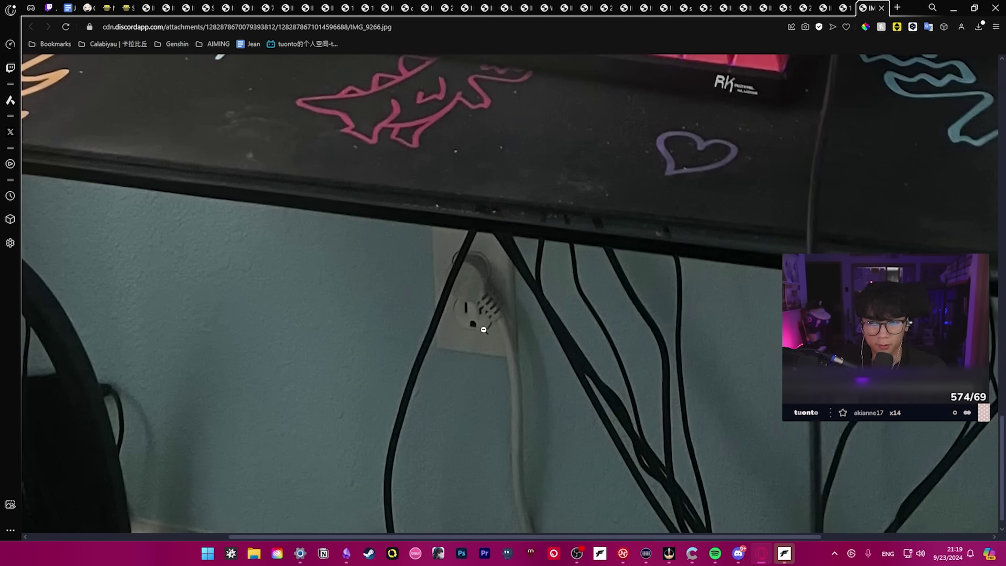
Zoom in and out on the anime posters, then return to Discord
{"action": "left_click", "coordinate": [484, 329]}
{"action": "left_click", "coordinate": [519, 212]}
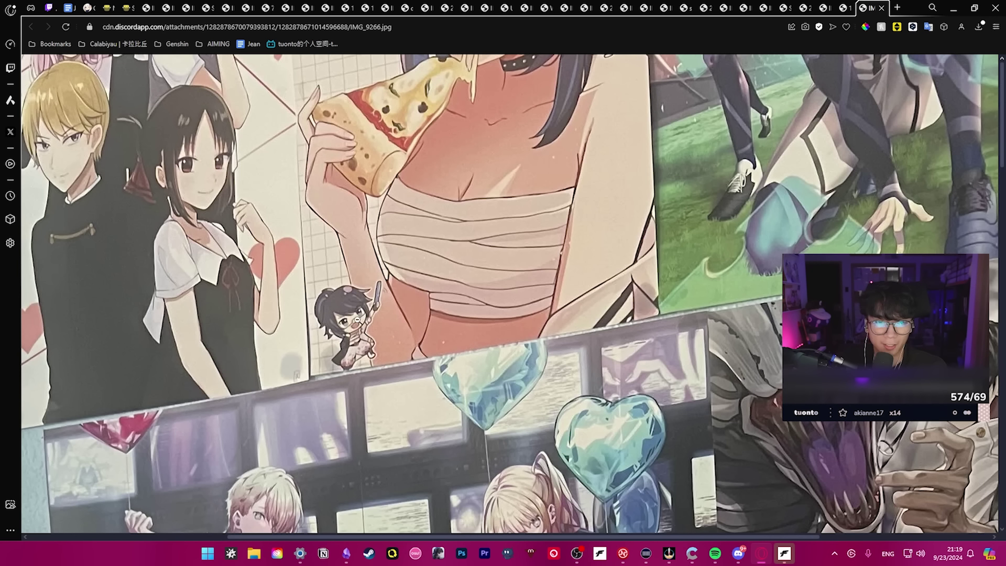
{"action": "left_click", "coordinate": [588, 301]}
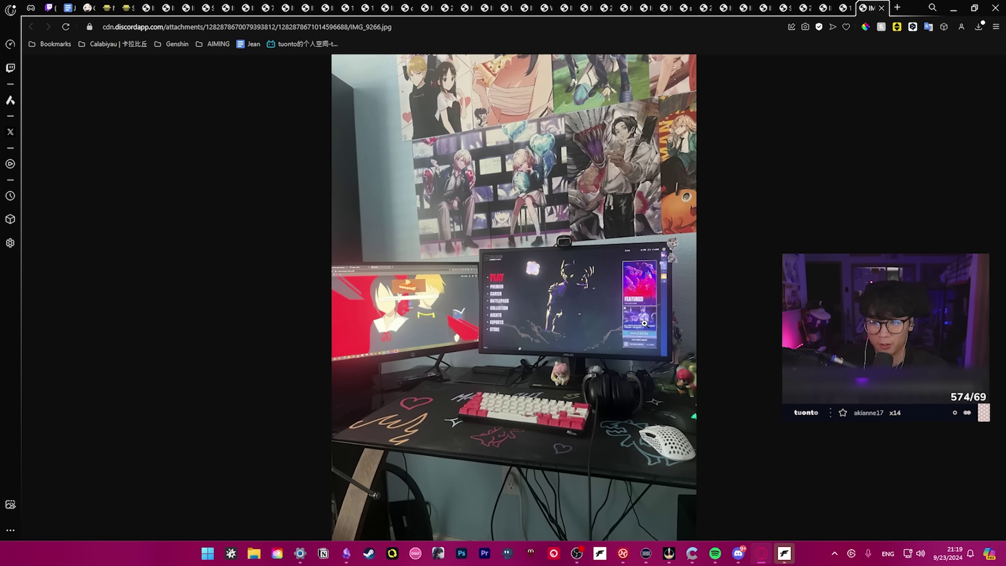
{"action": "left_click", "coordinate": [483, 210]}
{"action": "scroll", "coordinate": [578, 250], "scroll_direction": "up", "scroll_amount": 2}
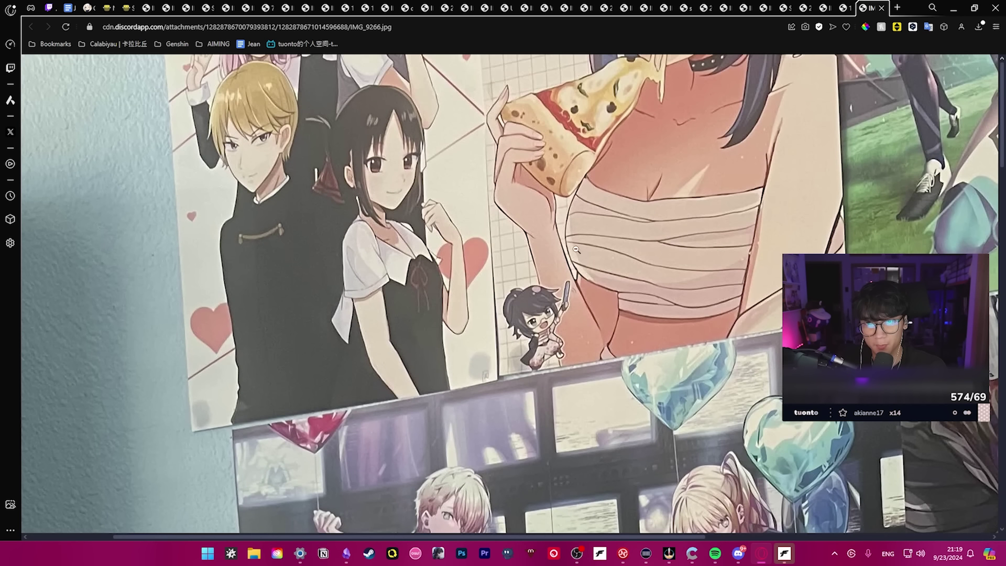
{"action": "left_click", "coordinate": [610, 281]}
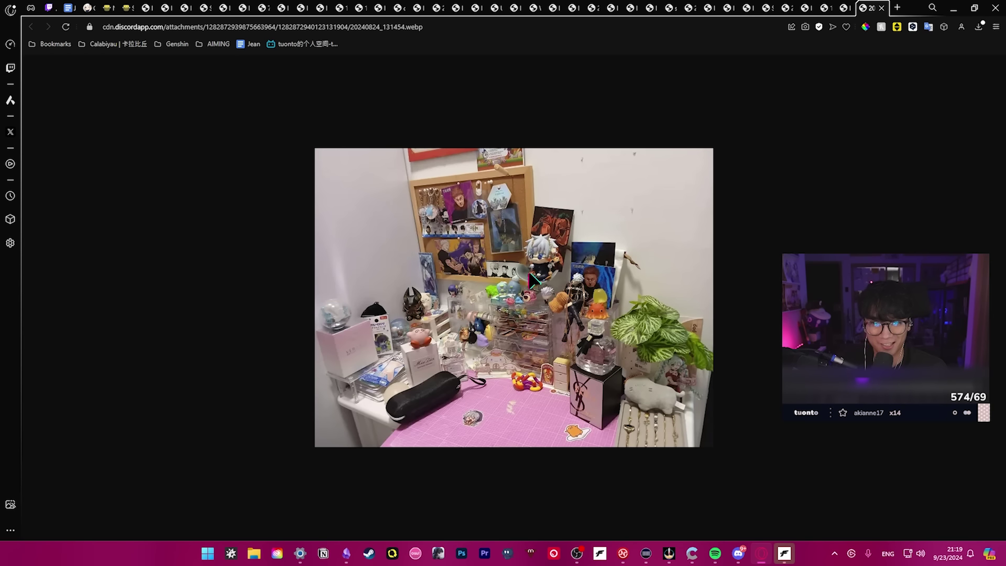
{"action": "left_click", "coordinate": [739, 556]}
Open the 'rate my set up!' thread and briefly enlarge its purple room photo
{"action": "left_click", "coordinate": [688, 413]}
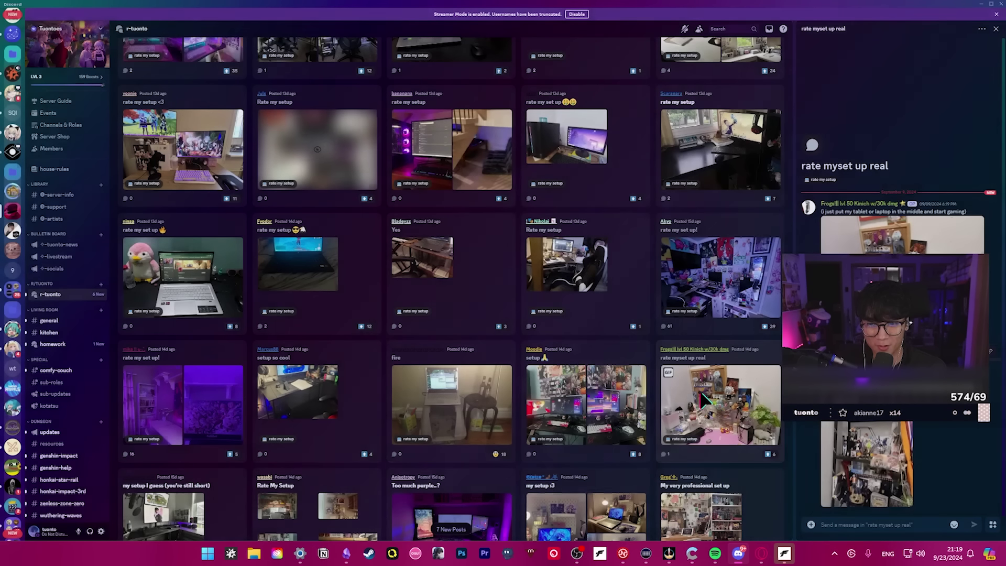
{"action": "left_click", "coordinate": [720, 406]}
{"action": "left_click", "coordinate": [242, 407]}
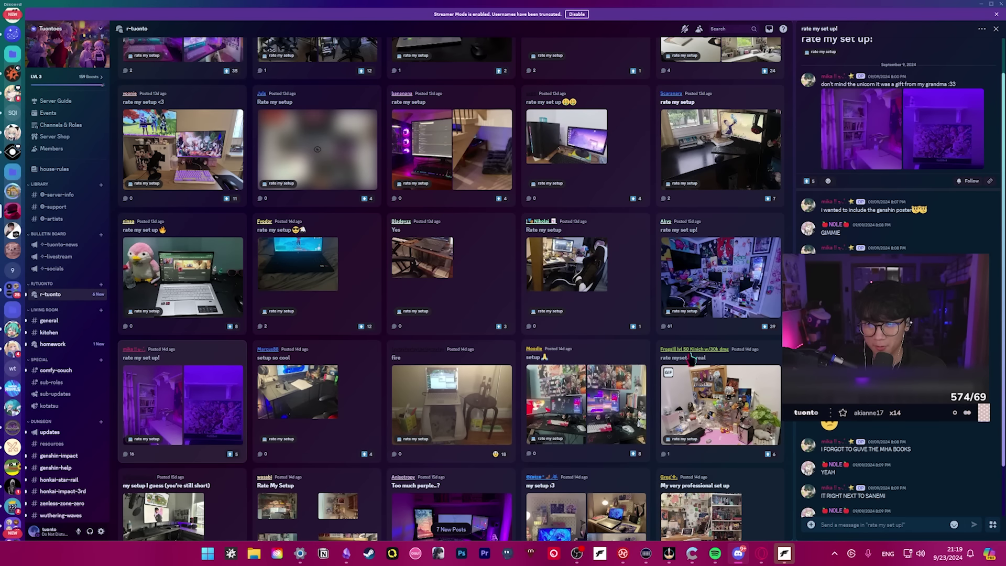
{"action": "left_click", "coordinate": [242, 406]}
{"action": "key", "text": "Escape"}
{"action": "scroll", "coordinate": [774, 429], "scroll_direction": "down", "scroll_amount": 2}
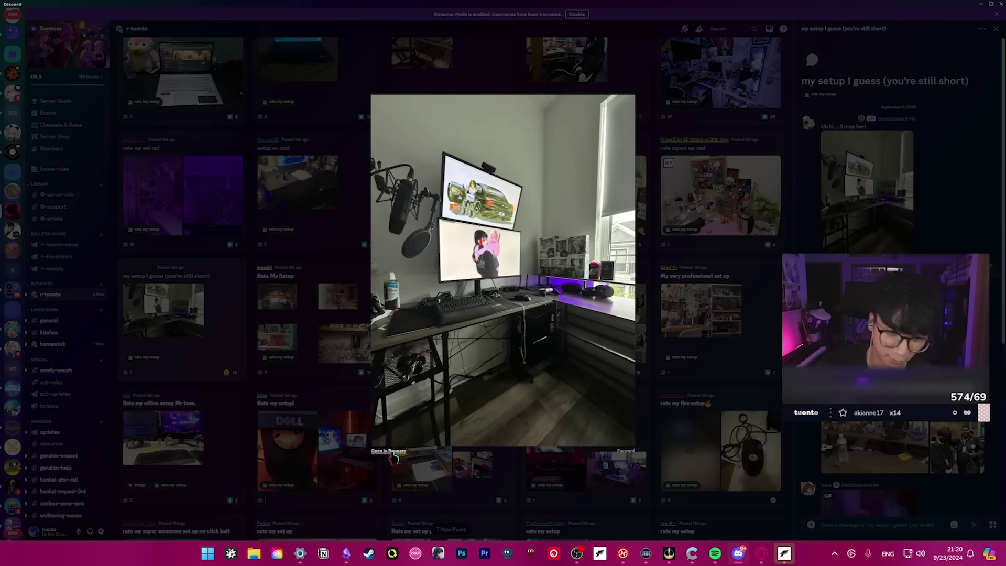
View the 'my setup I guess' desk photo full size in the browser
{"action": "left_click", "coordinate": [393, 451]}
{"action": "scroll", "coordinate": [394, 460], "scroll_direction": "down", "scroll_amount": 3}
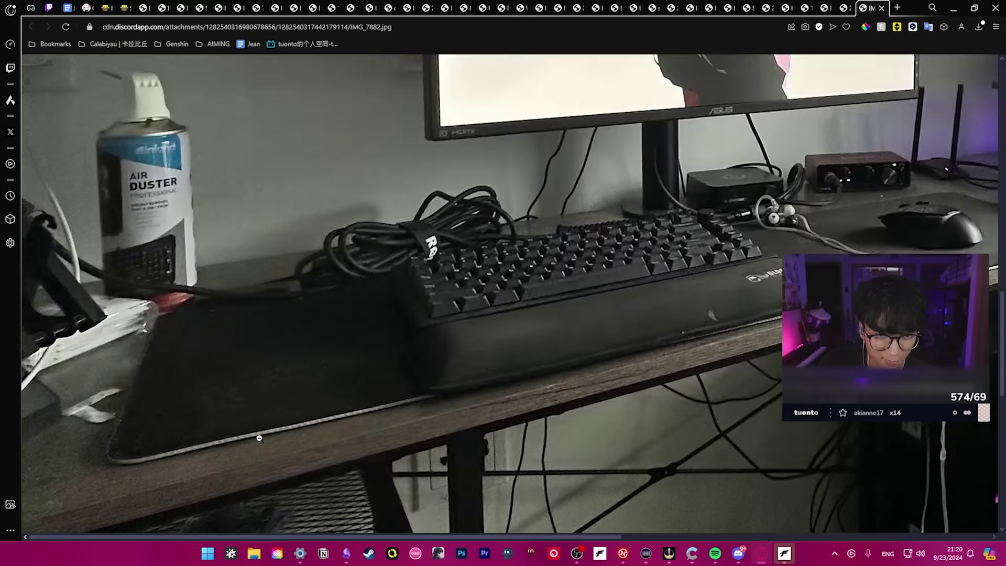
{"action": "scroll", "coordinate": [395, 459], "scroll_direction": "up", "scroll_amount": 5}
{"action": "scroll", "coordinate": [503, 284], "scroll_direction": "down", "scroll_amount": 3}
{"action": "scroll", "coordinate": [504, 283], "scroll_direction": "down", "scroll_amount": 3}
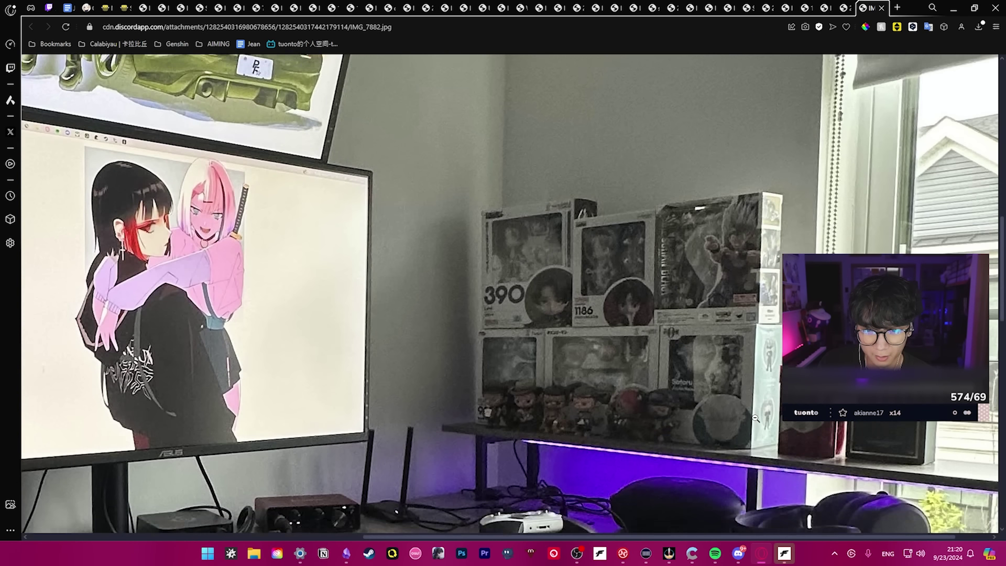
{"action": "scroll", "coordinate": [753, 226], "scroll_direction": "down", "scroll_amount": 3}
{"action": "scroll", "coordinate": [760, 388], "scroll_direction": "down", "scroll_amount": 5}
{"action": "scroll", "coordinate": [760, 388], "scroll_direction": "down", "scroll_amount": 5}
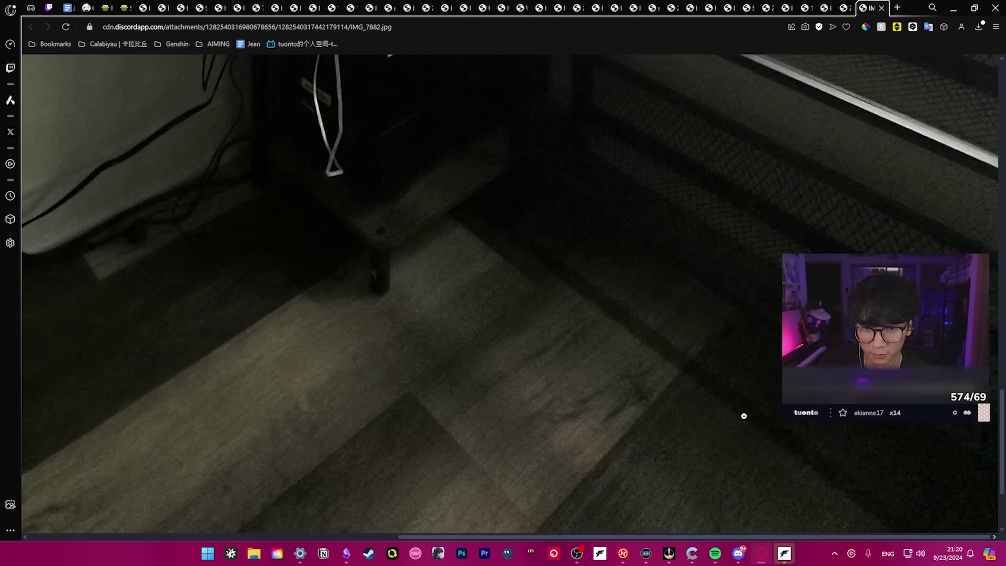
{"action": "left_click", "coordinate": [465, 418]}
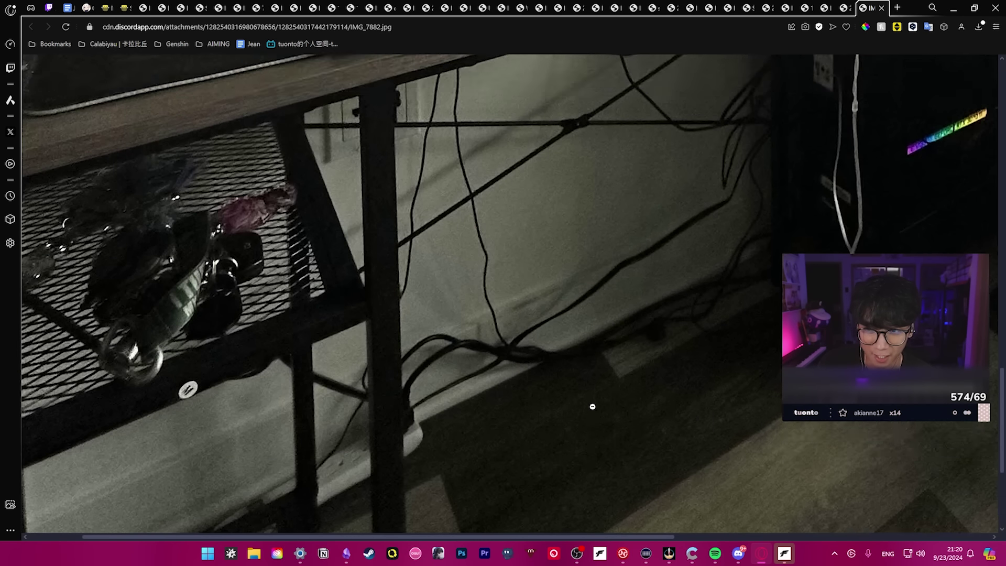
{"action": "scroll", "coordinate": [594, 405], "scroll_direction": "up", "scroll_amount": 5}
{"action": "left_click", "coordinate": [595, 406]}
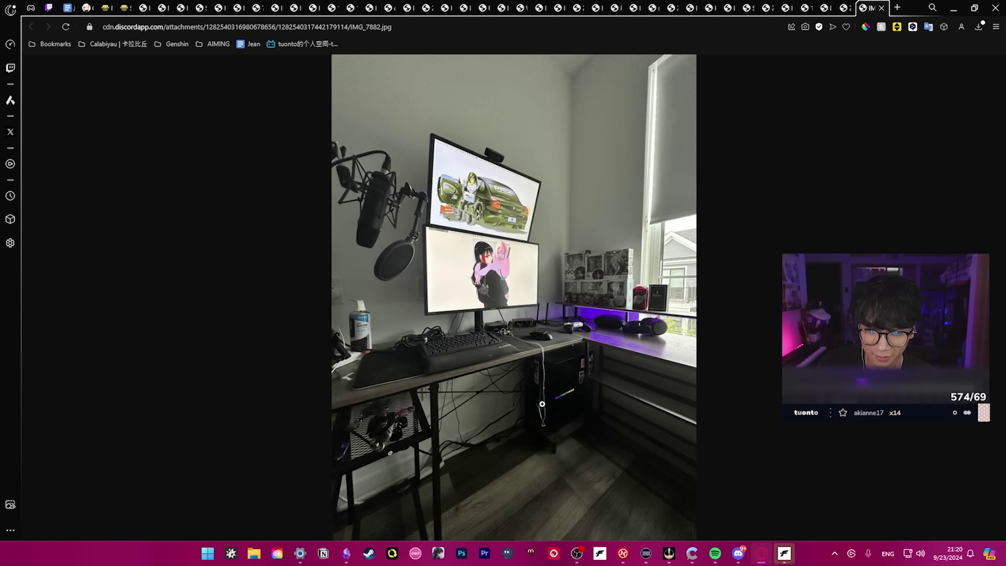
Back in Discord, open the bookshelf setup photo in the browser, fitted to view
{"action": "left_click", "coordinate": [740, 554]}
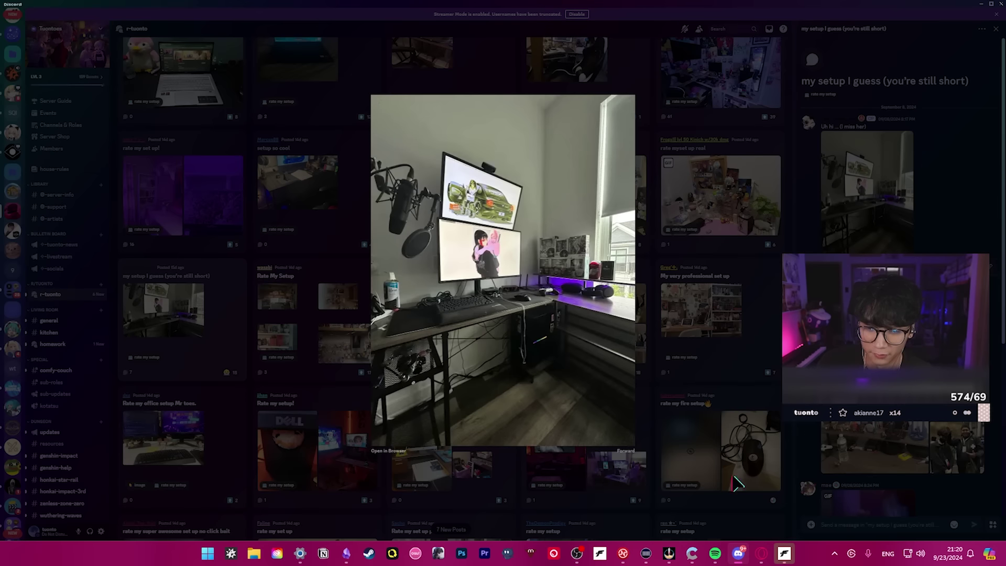
{"action": "key", "text": "Escape"}
{"action": "left_click", "coordinate": [503, 299]}
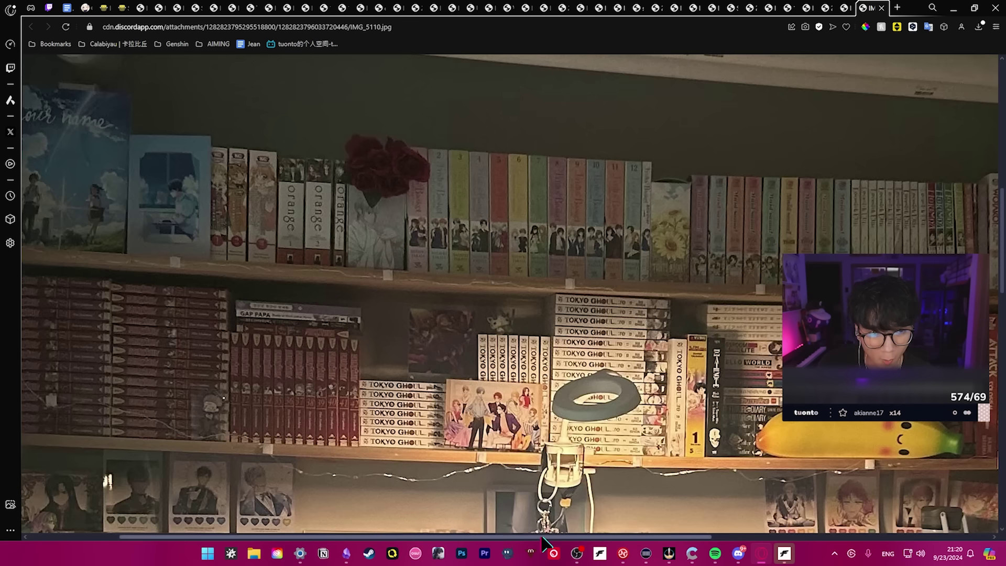
{"action": "left_click_drag", "start_coordinate": [236, 537], "coordinate": [848, 525]}
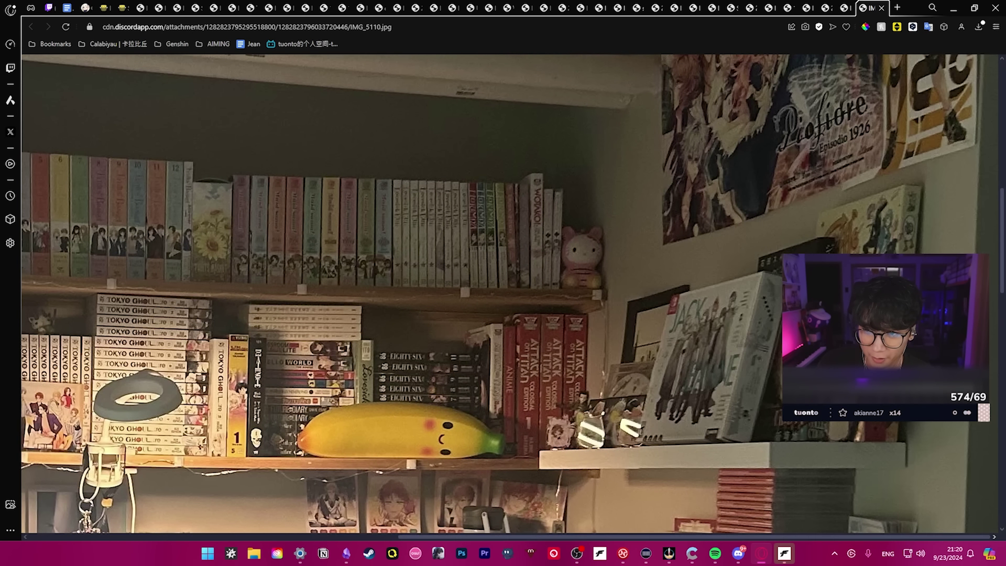
{"action": "scroll", "coordinate": [847, 525], "scroll_direction": "up", "scroll_amount": 5}
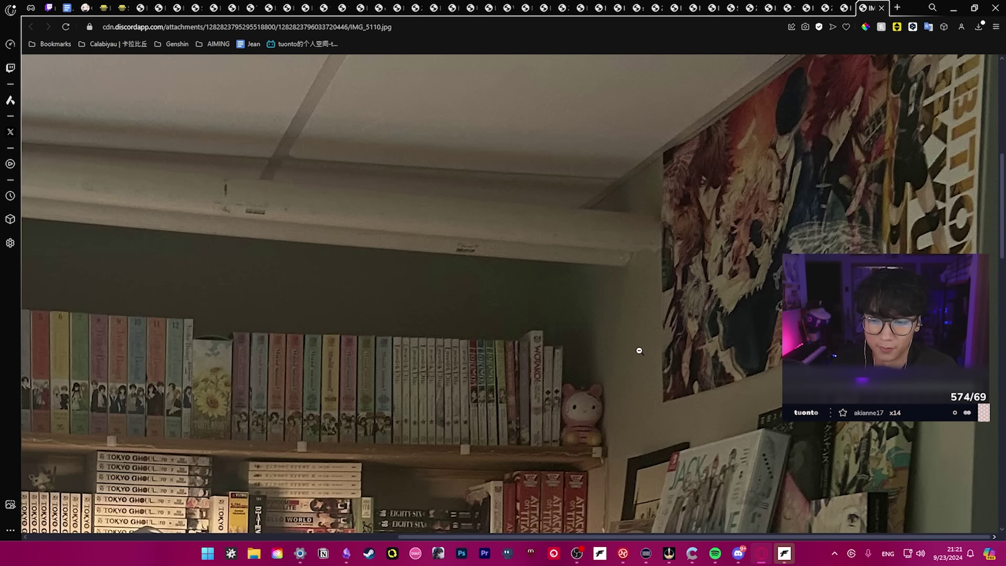
{"action": "left_click", "coordinate": [639, 351]}
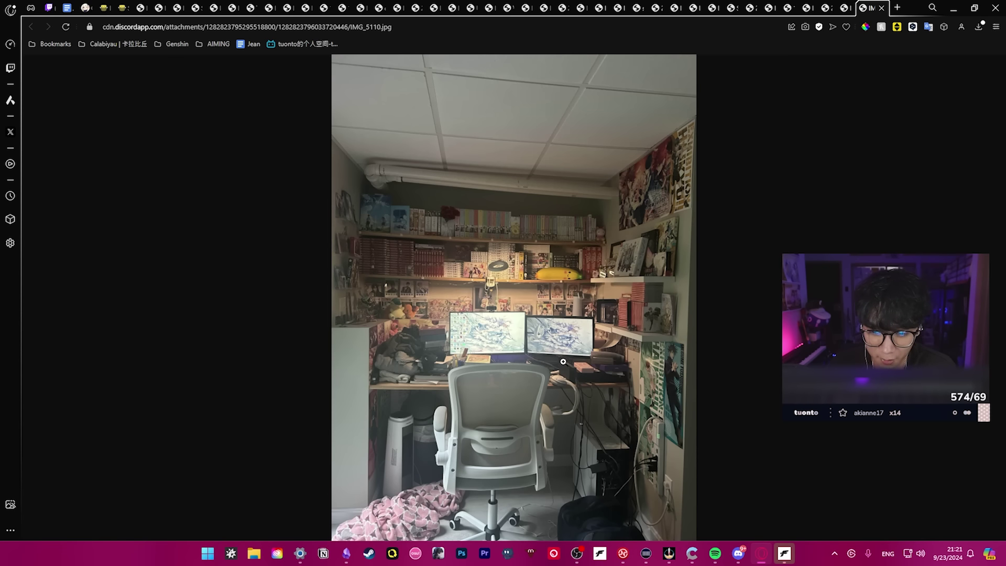
Zoom in on the closet photo's desk area and manga bookshelves
{"action": "left_click", "coordinate": [591, 488]}
{"action": "left_click", "coordinate": [596, 458]}
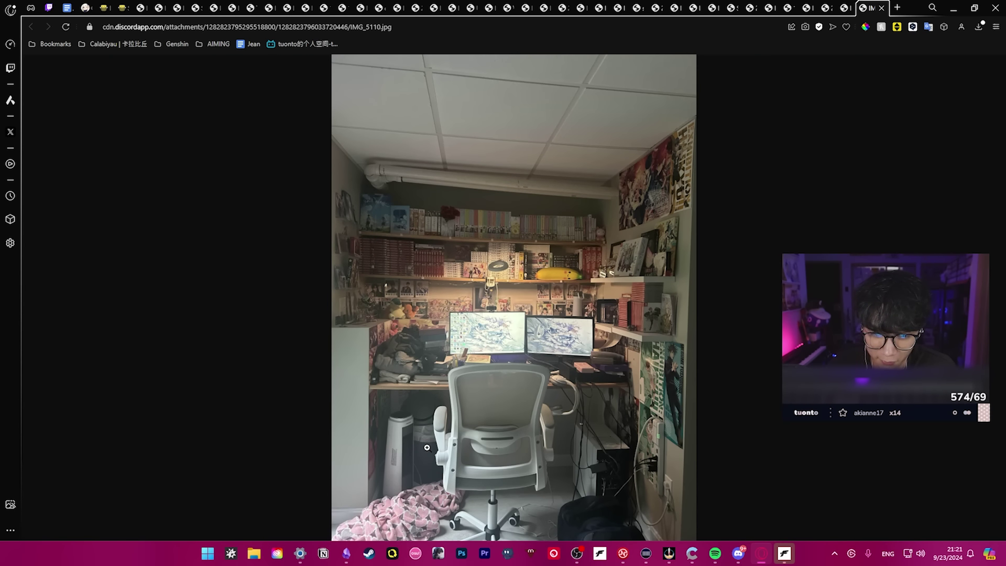
{"action": "left_click", "coordinate": [428, 448]}
{"action": "scroll", "coordinate": [426, 449], "scroll_direction": "up", "scroll_amount": 10}
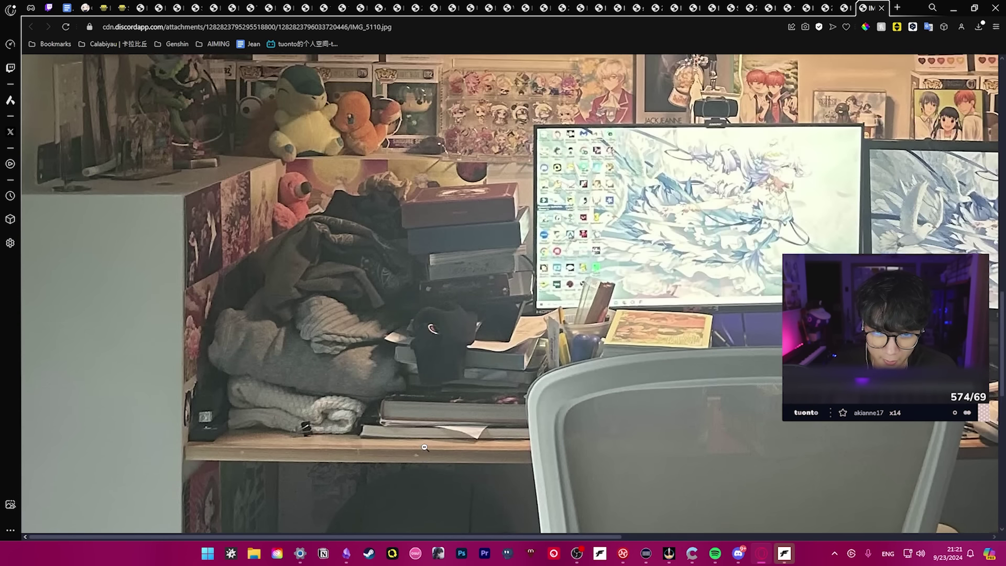
{"action": "scroll", "coordinate": [424, 447], "scroll_direction": "up", "scroll_amount": 8}
{"action": "scroll", "coordinate": [425, 447], "scroll_direction": "up", "scroll_amount": 5}
{"action": "left_click", "coordinate": [426, 447]}
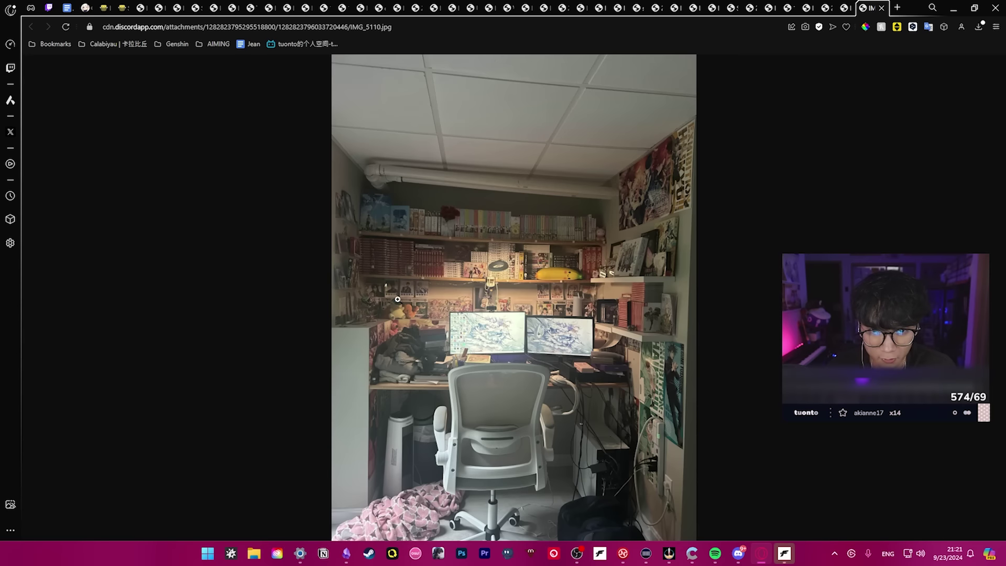
{"action": "left_click", "coordinate": [397, 300]}
{"action": "scroll", "coordinate": [652, 358], "scroll_direction": "down", "scroll_amount": 5}
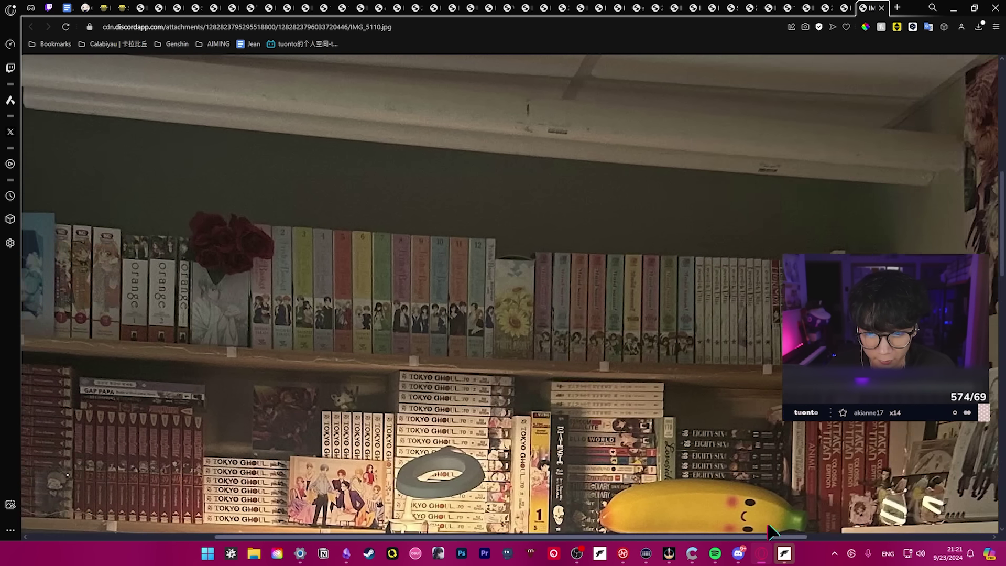
{"action": "scroll", "coordinate": [653, 358], "scroll_direction": "down", "scroll_amount": 5}
{"action": "scroll", "coordinate": [661, 369], "scroll_direction": "down", "scroll_amount": 5}
{"action": "key", "text": "alt+Tab"}
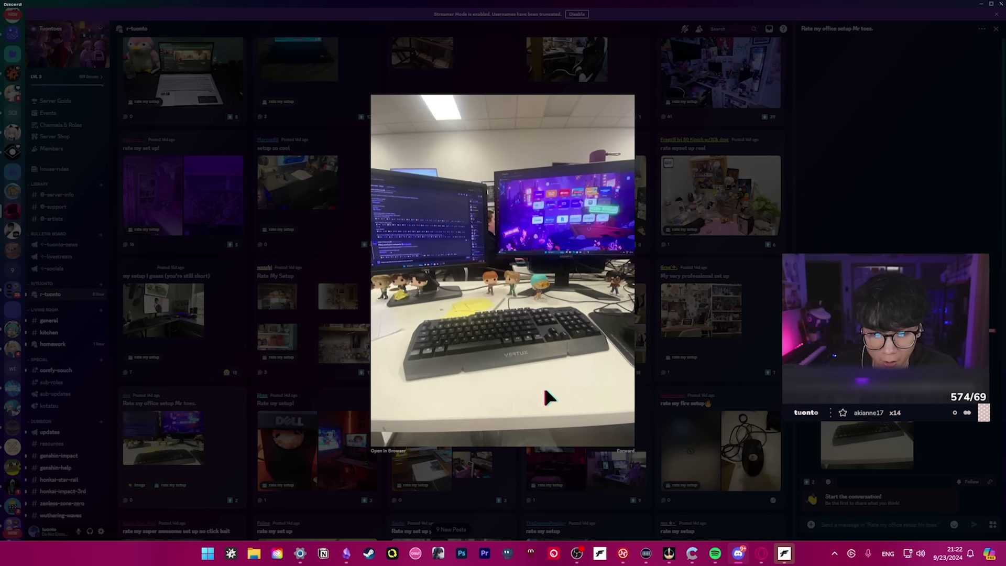
View the office desk photo in the browser, zooming on the figurines, then close it
{"action": "left_click", "coordinate": [387, 452]}
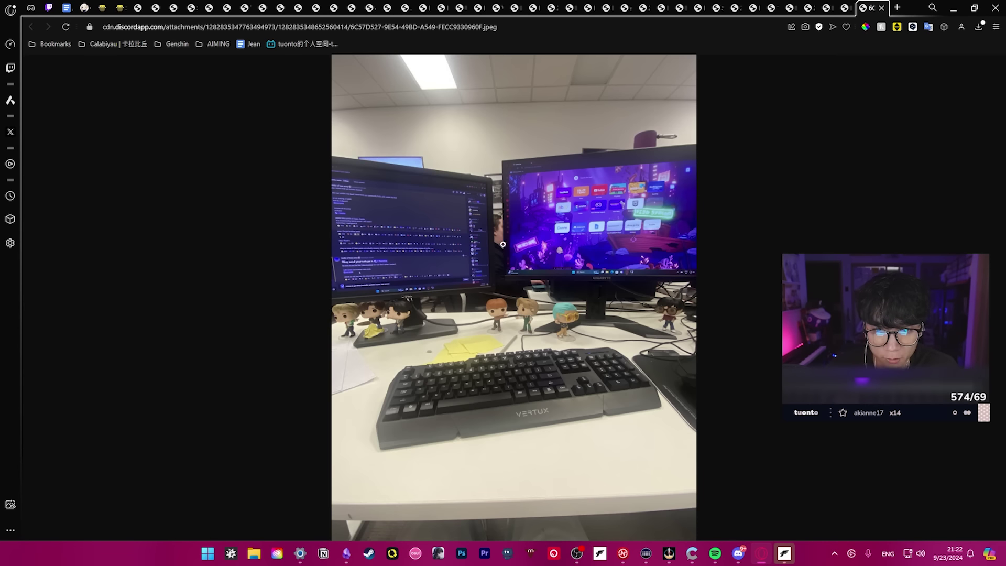
{"action": "left_click", "coordinate": [499, 228]}
{"action": "scroll", "coordinate": [519, 378], "scroll_direction": "down", "scroll_amount": 5}
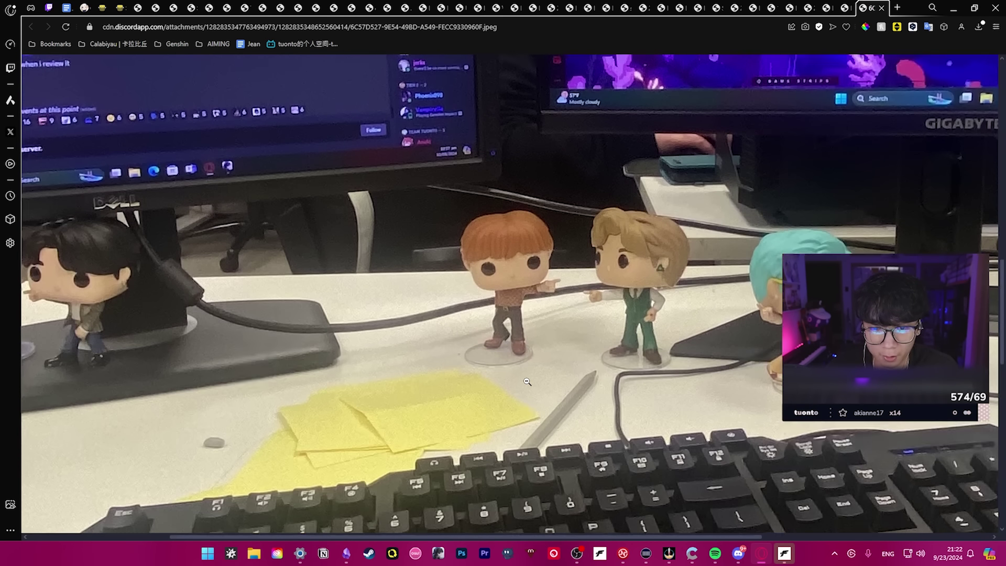
{"action": "left_click", "coordinate": [525, 380]}
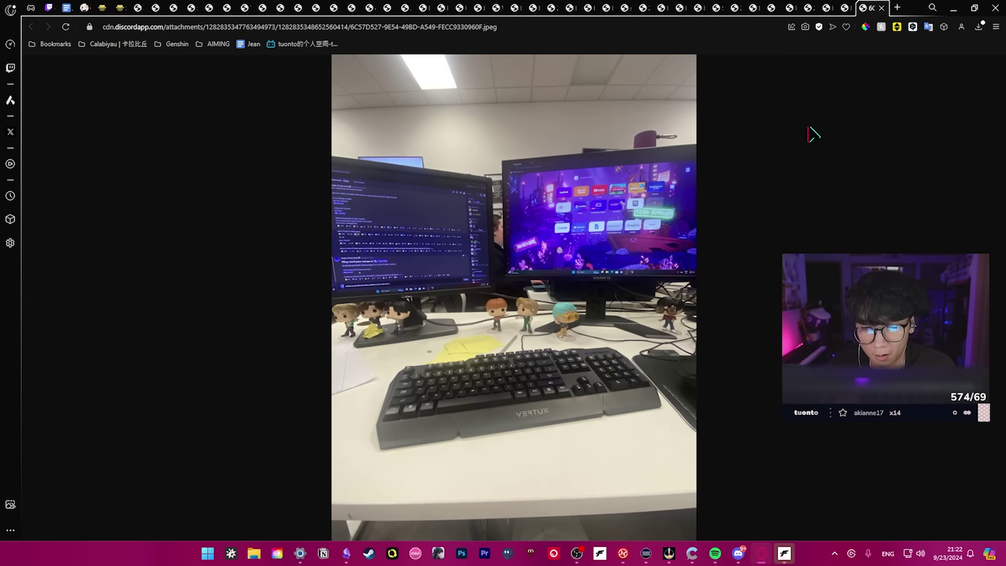
{"action": "key", "text": "ctrl+w"}
Browse the Dell speaker post's photos, another setup photo and the cat-on-desk photo
{"action": "left_click", "coordinate": [298, 433]}
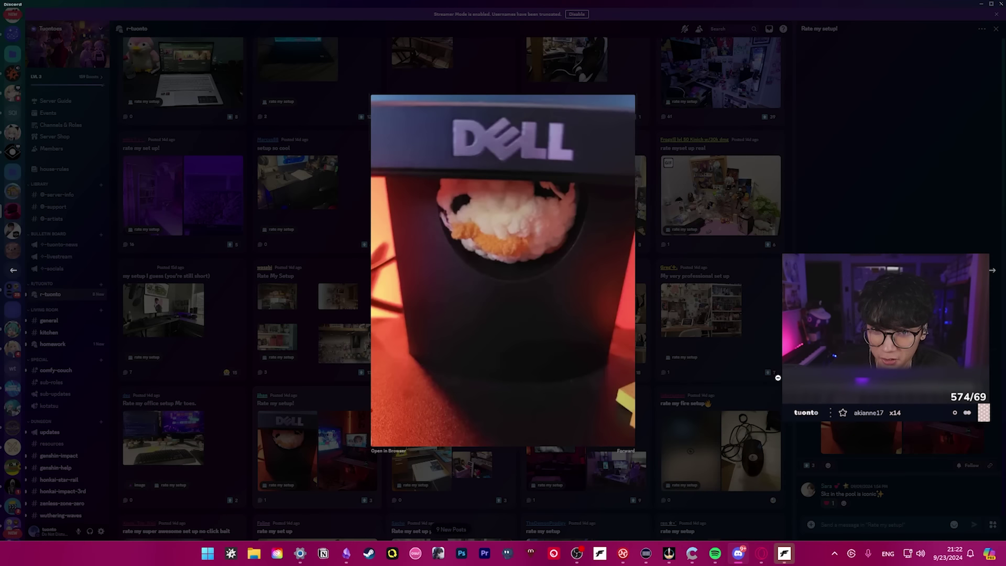
{"action": "key", "text": "Right"}
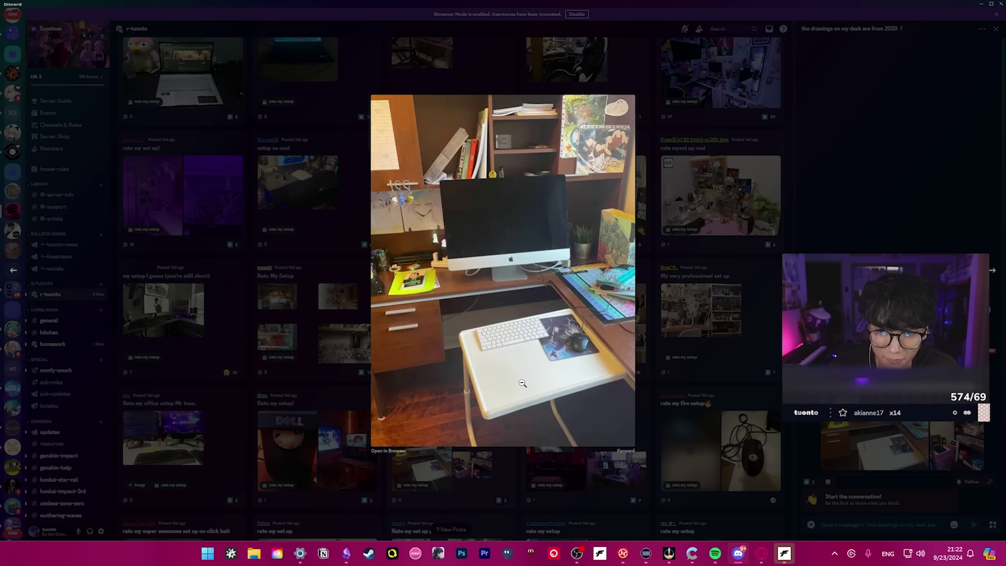
{"action": "key", "text": "Right"}
{"action": "key", "text": "Escape"}
{"action": "scroll", "coordinate": [503, 314], "scroll_direction": "down", "scroll_amount": 3}
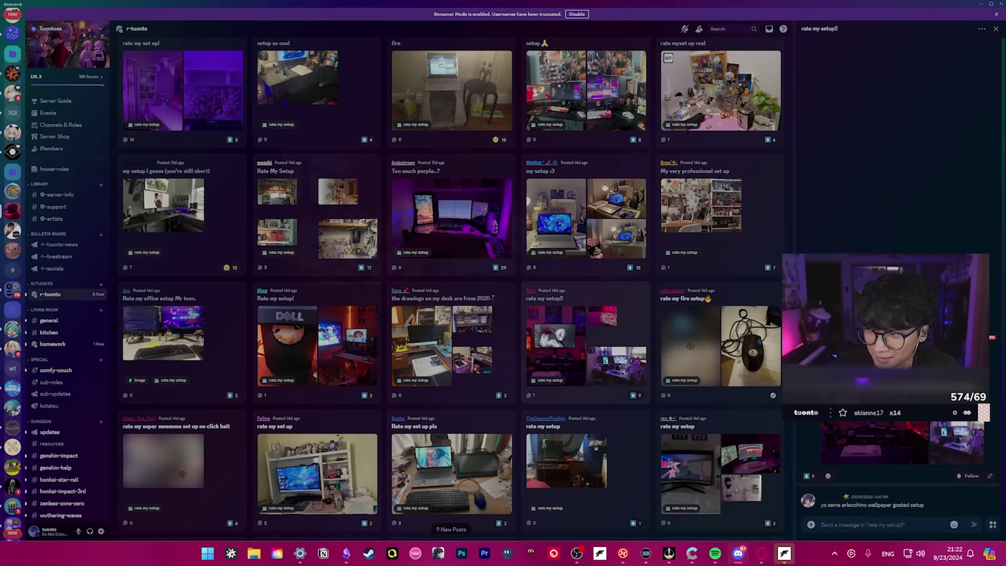
{"action": "left_click", "coordinate": [453, 205]}
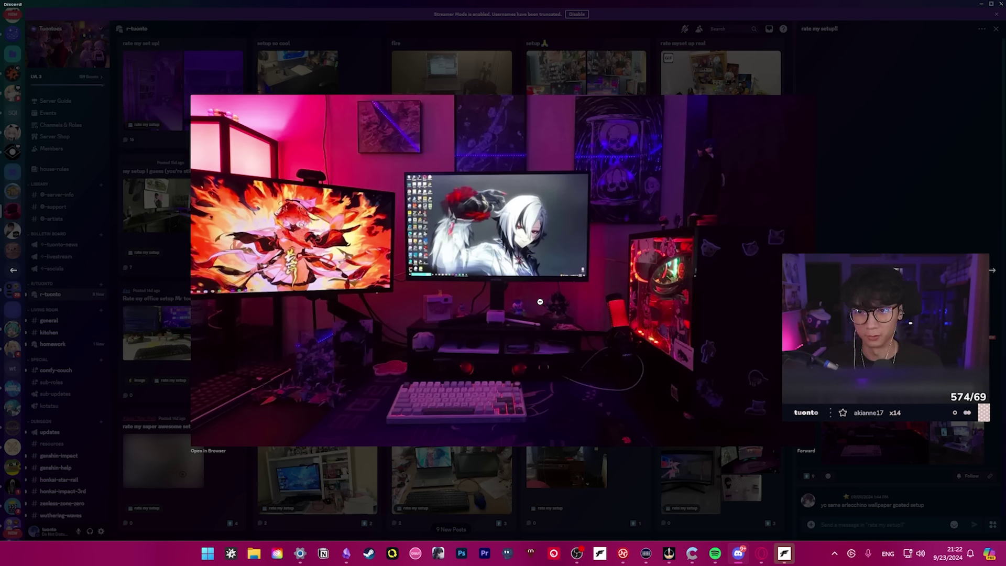
{"action": "key", "text": "Escape"}
{"action": "left_click", "coordinate": [574, 426]}
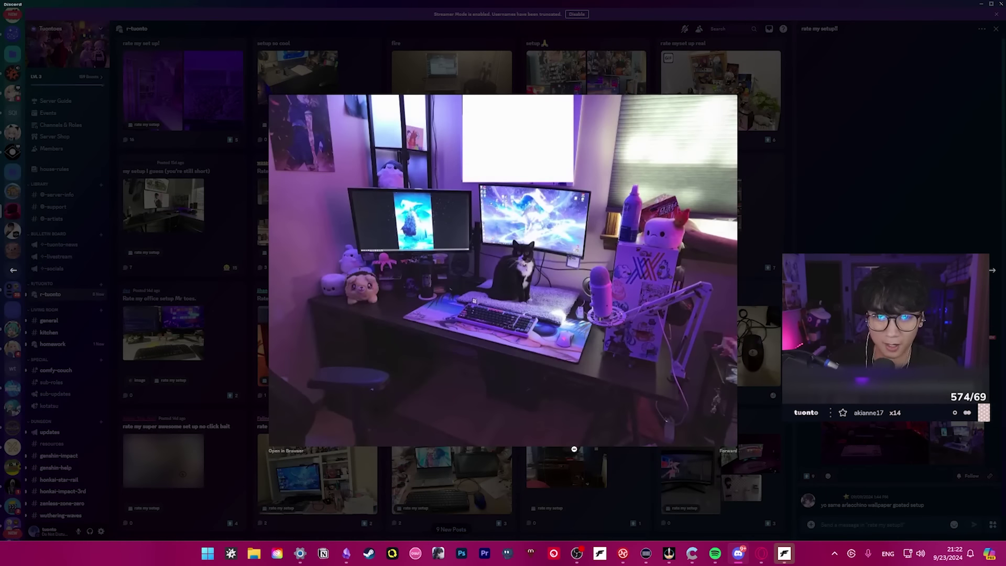
{"action": "key", "text": "Escape"}
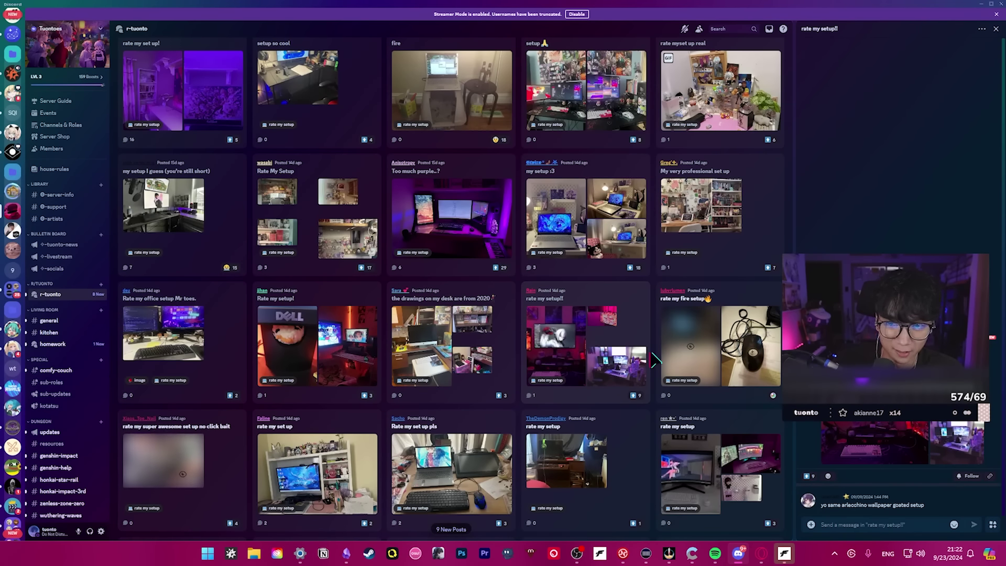
Look over the 'rate my fire setup' photo, then go to the anime desk photo
{"action": "left_click", "coordinate": [676, 350]}
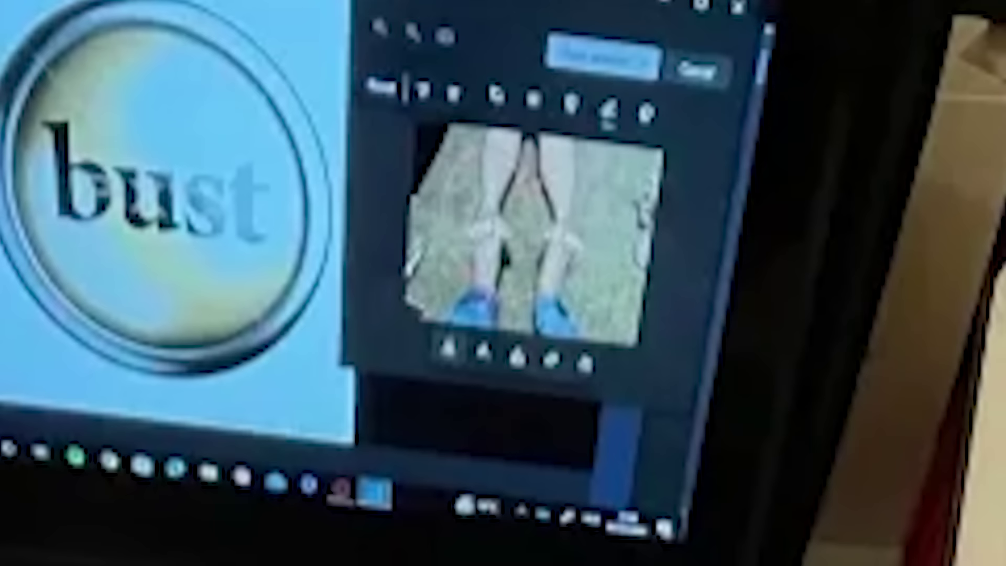
{"action": "key", "text": "Escape"}
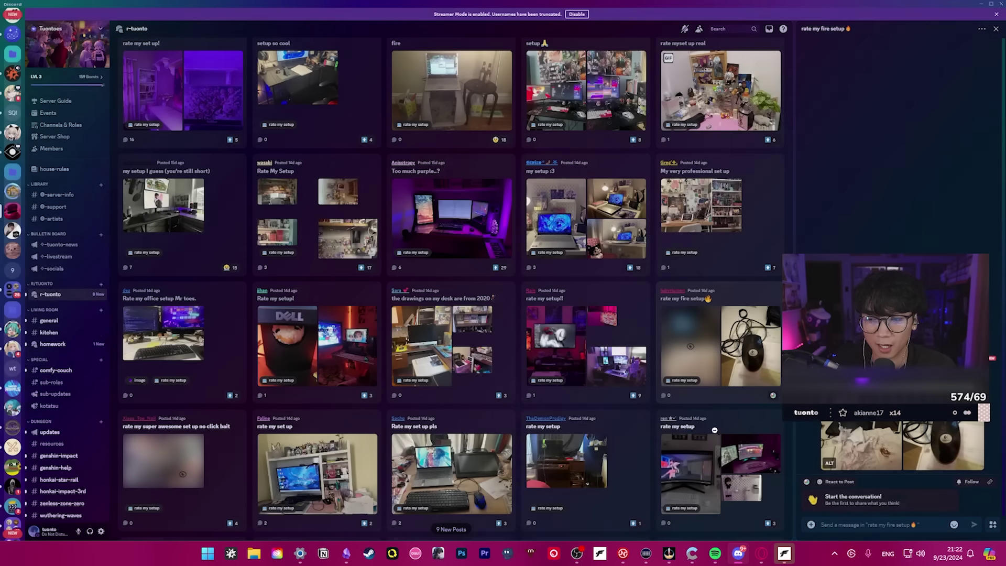
{"action": "scroll", "coordinate": [516, 434], "scroll_direction": "down", "scroll_amount": 1}
{"action": "scroll", "coordinate": [517, 434], "scroll_direction": "down", "scroll_amount": 1}
{"action": "key", "text": "alt+Tab"}
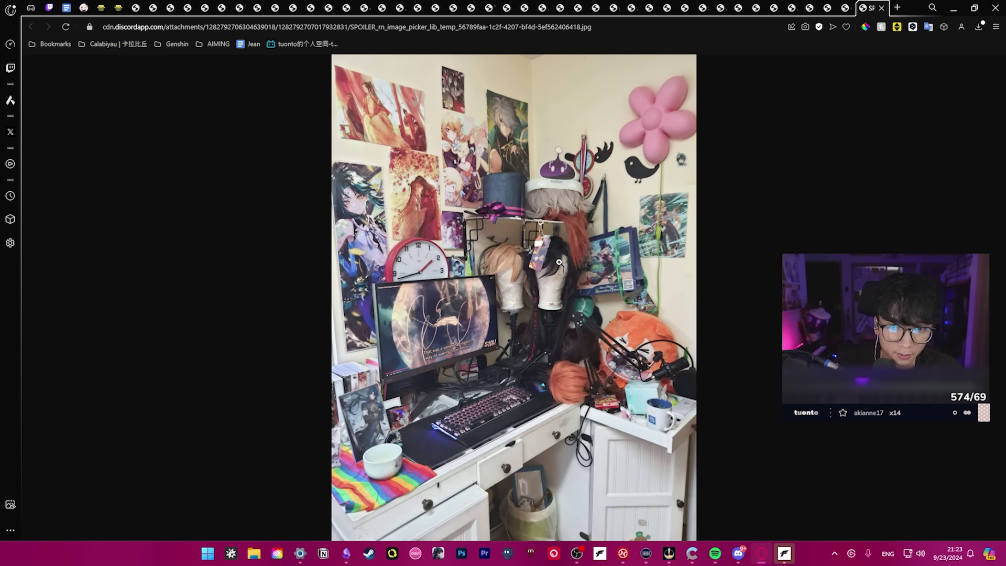
Zoom into the anime desk photo, then view the post's next photo in Discord
{"action": "left_click", "coordinate": [478, 244]}
{"action": "scroll", "coordinate": [610, 265], "scroll_direction": "down", "scroll_amount": 1}
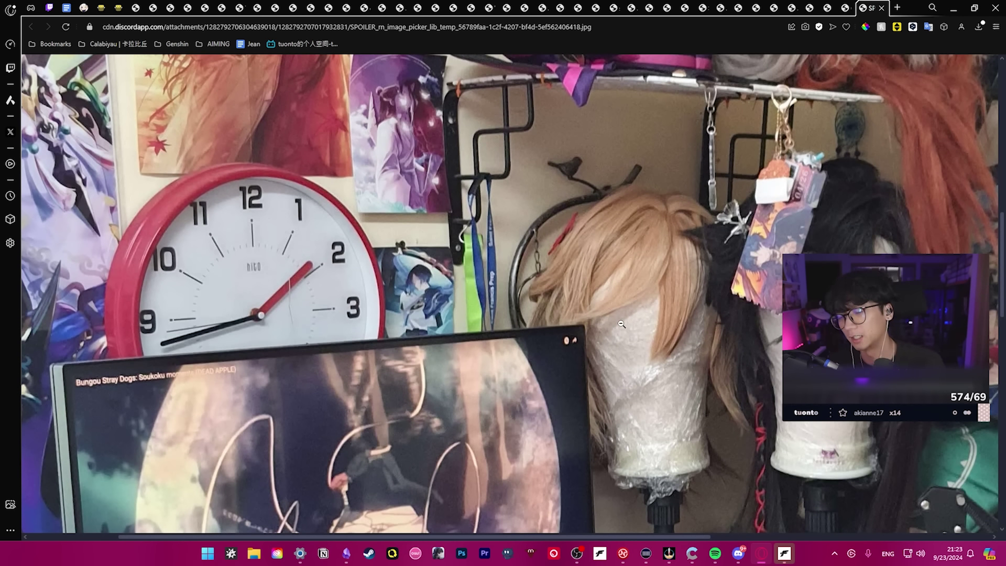
{"action": "key", "text": "alt+Tab"}
{"action": "key", "text": "Right"}
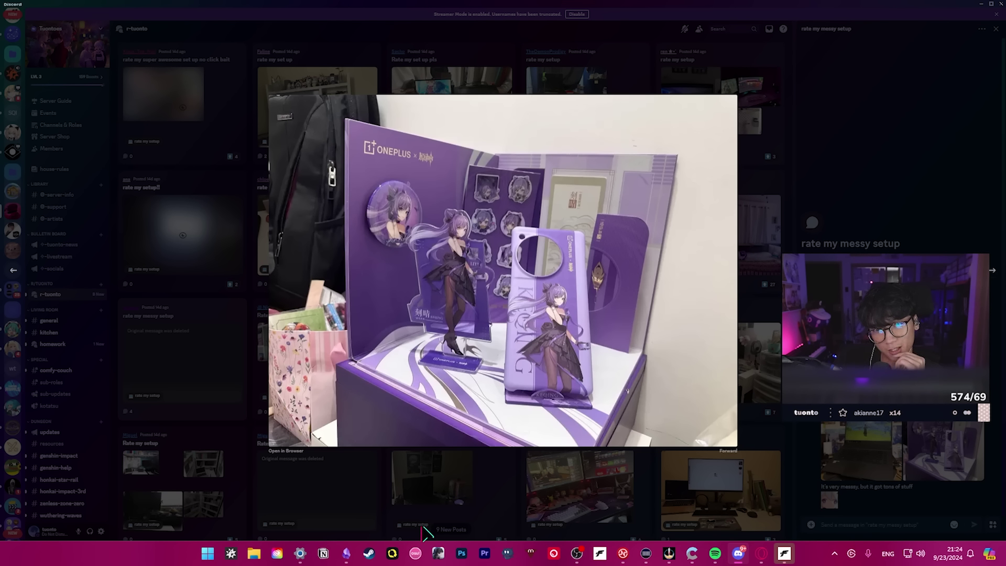
{"action": "key", "text": "Escape"}
Zoom into the white shelf desk and dual-monitor desk photos in the browser
{"action": "left_click", "coordinate": [452, 353]}
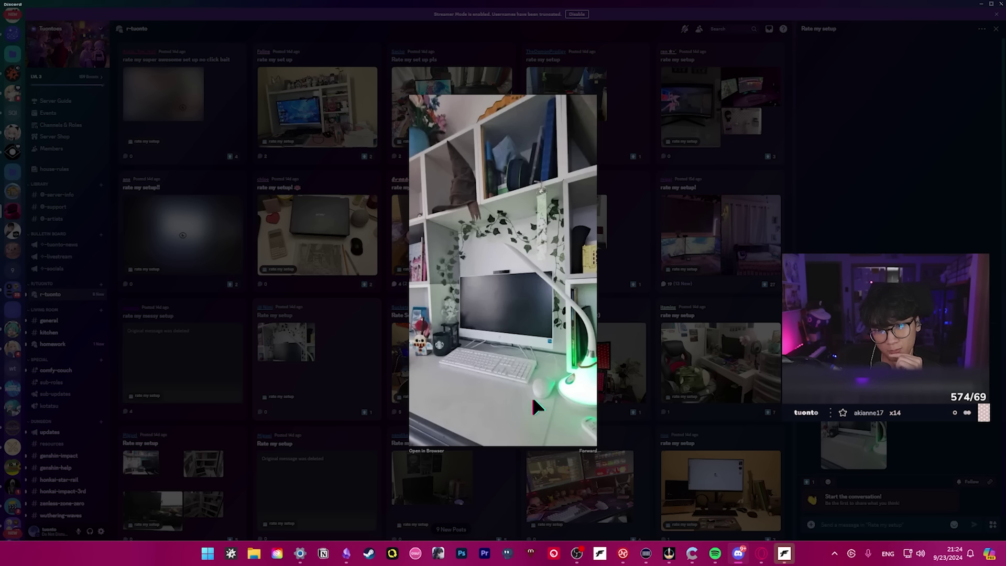
{"action": "left_click", "coordinate": [426, 451]}
{"action": "left_click", "coordinate": [459, 219]}
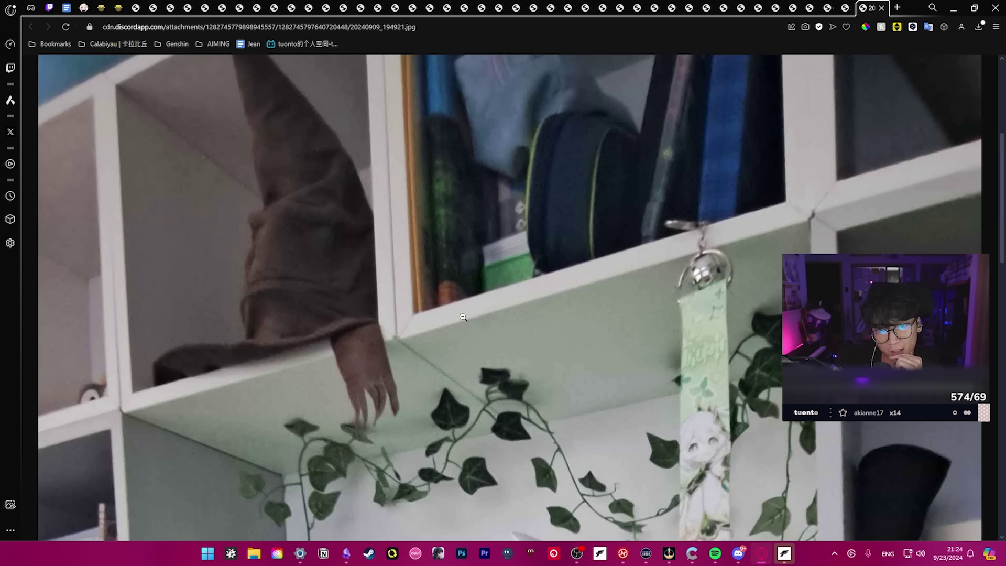
{"action": "scroll", "coordinate": [440, 204], "scroll_direction": "up", "scroll_amount": 2}
{"action": "scroll", "coordinate": [323, 319], "scroll_direction": "up", "scroll_amount": 3}
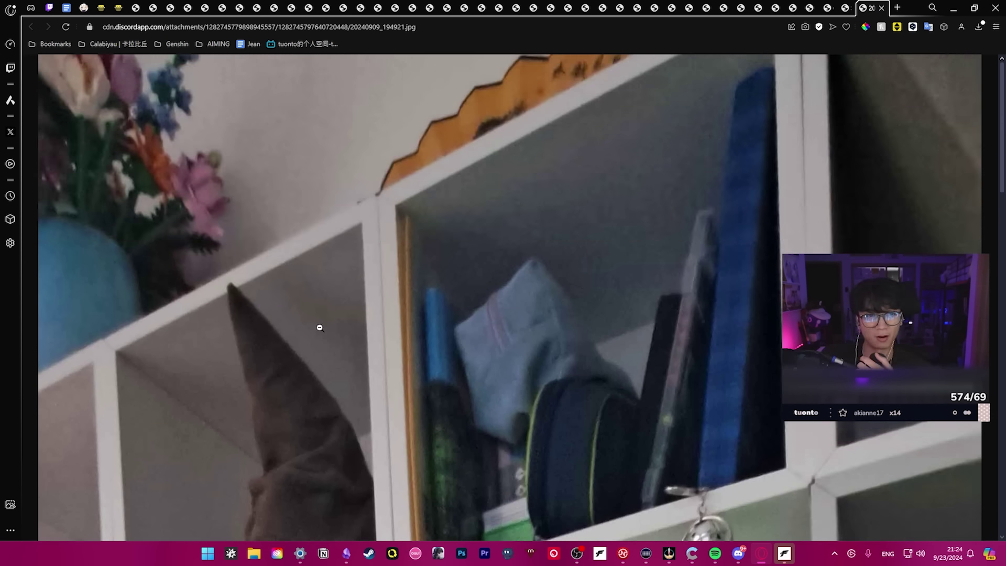
{"action": "key", "text": "ctrl+Tab"}
{"action": "left_click", "coordinate": [458, 274]}
{"action": "scroll", "coordinate": [473, 299], "scroll_direction": "up", "scroll_amount": 2}
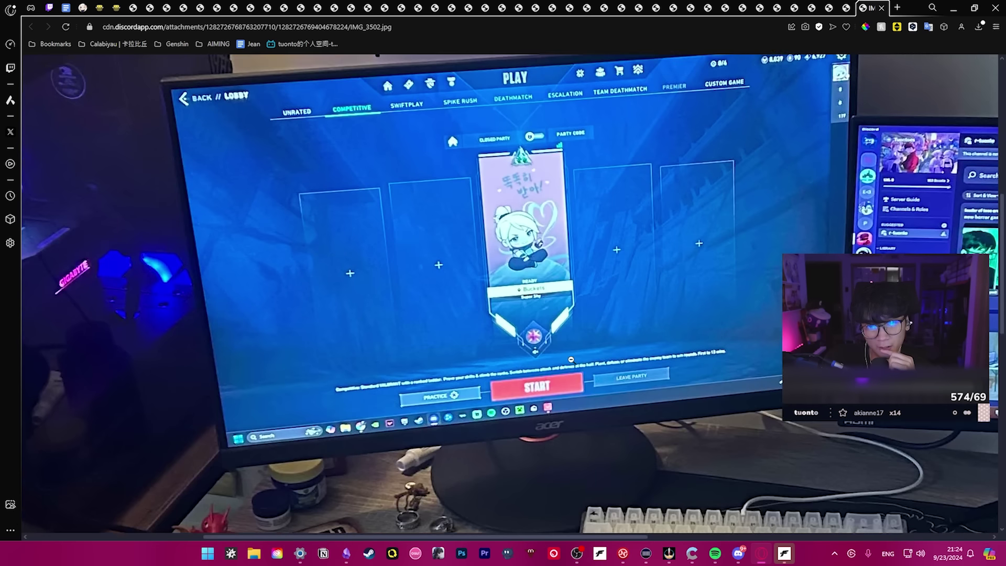
{"action": "left_click", "coordinate": [561, 404]}
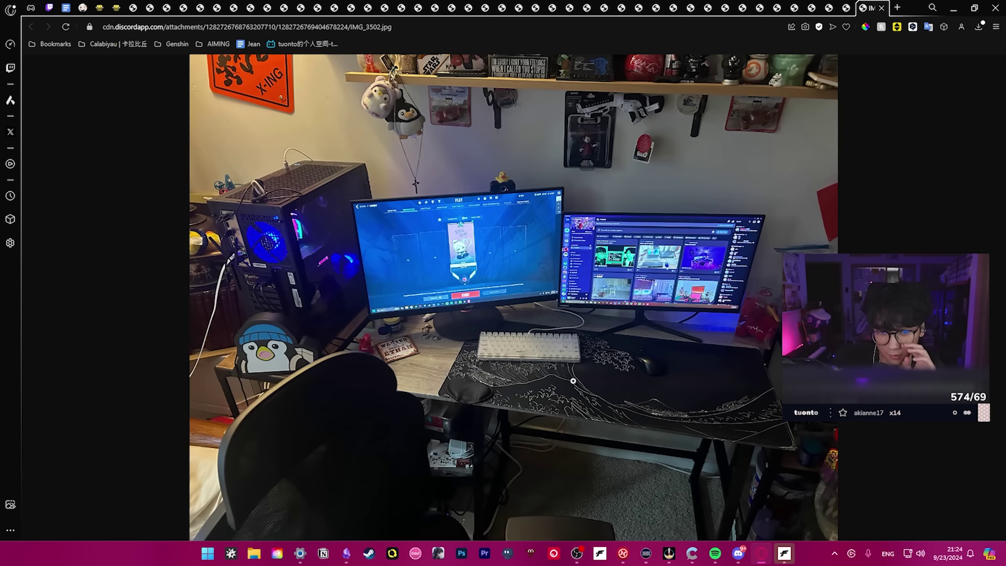
{"action": "key", "text": "alt+Tab"}
Zoom into the red-wallpaper screens photo in the browser, then close its tab
{"action": "left_click", "coordinate": [284, 456]}
{"action": "left_click", "coordinate": [509, 269]}
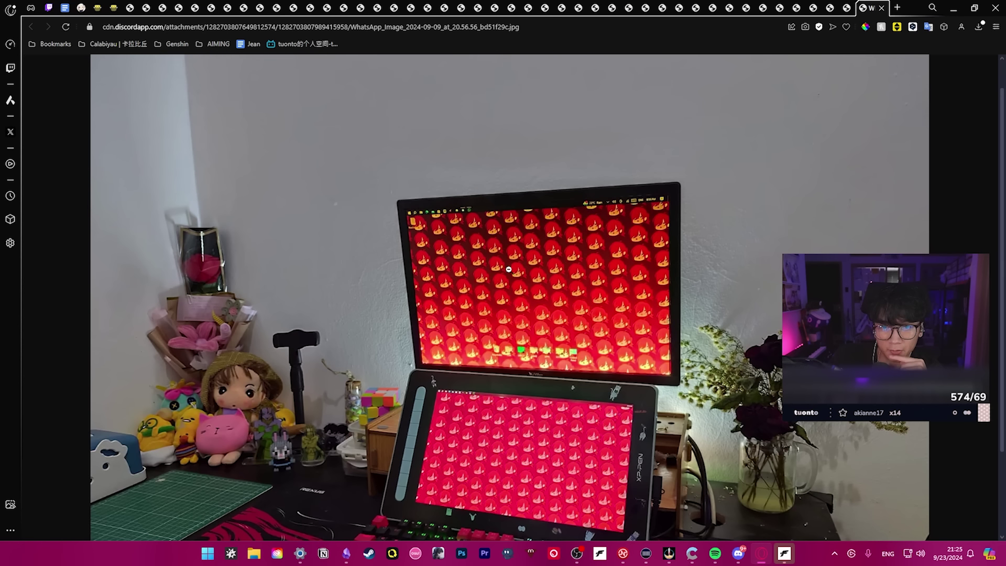
{"action": "left_click", "coordinate": [550, 340]}
{"action": "key", "text": "ctrl+w"}
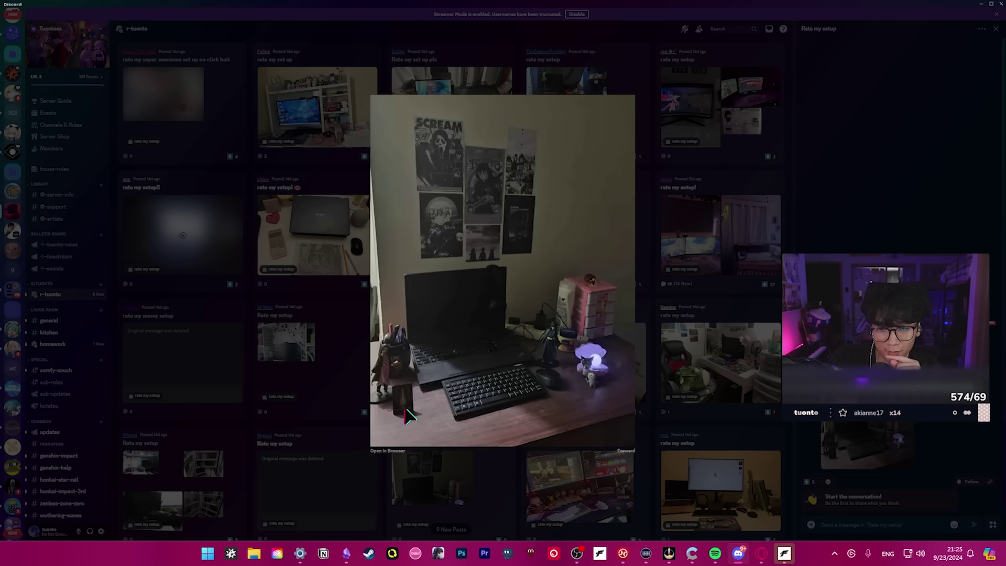
Look at the dim desk, figurine desk and white monitor desk photos
{"action": "left_click", "coordinate": [757, 393]}
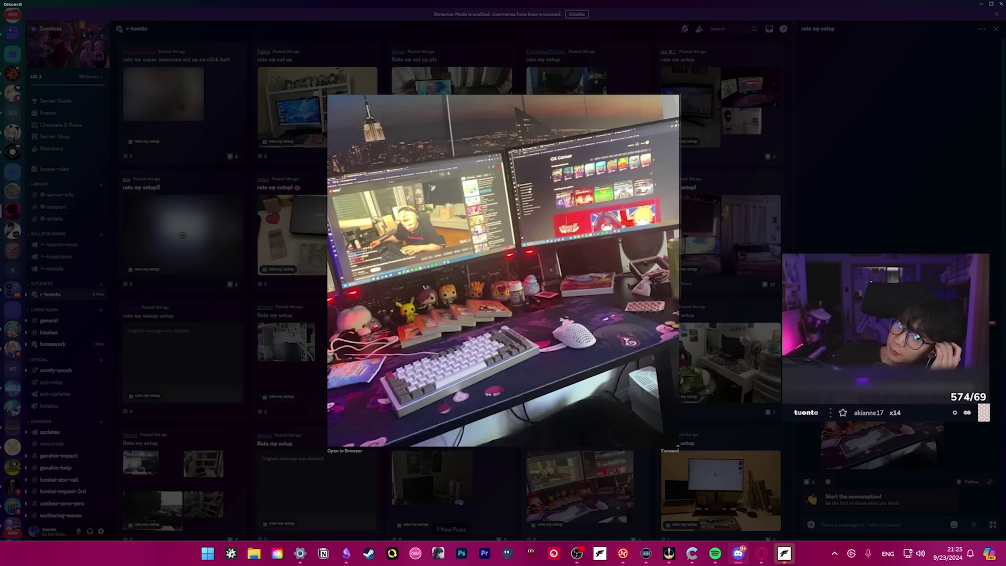
{"action": "key", "text": "Escape"}
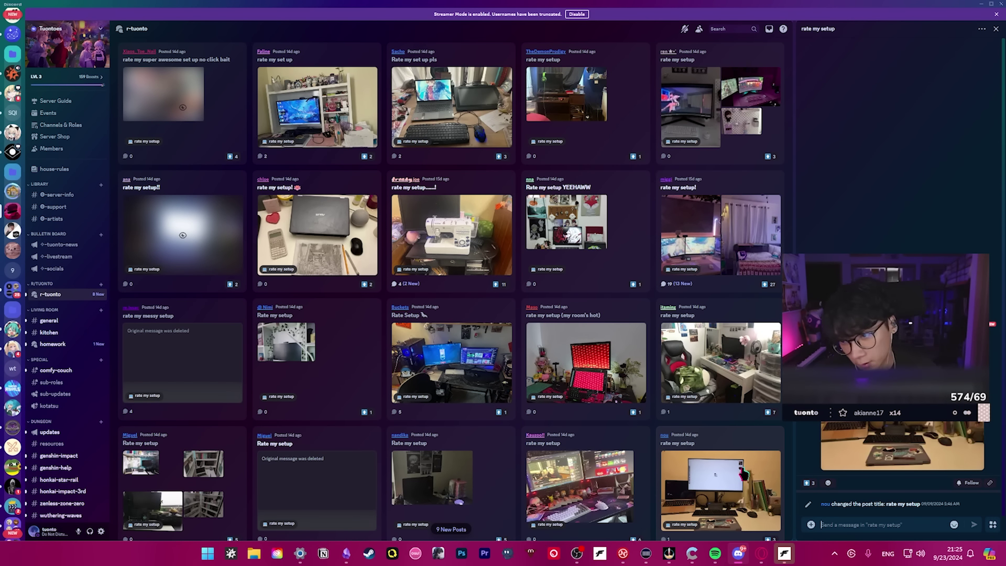
{"action": "left_click", "coordinate": [743, 460]}
{"action": "key", "text": "Escape"}
{"action": "left_click", "coordinate": [350, 318]}
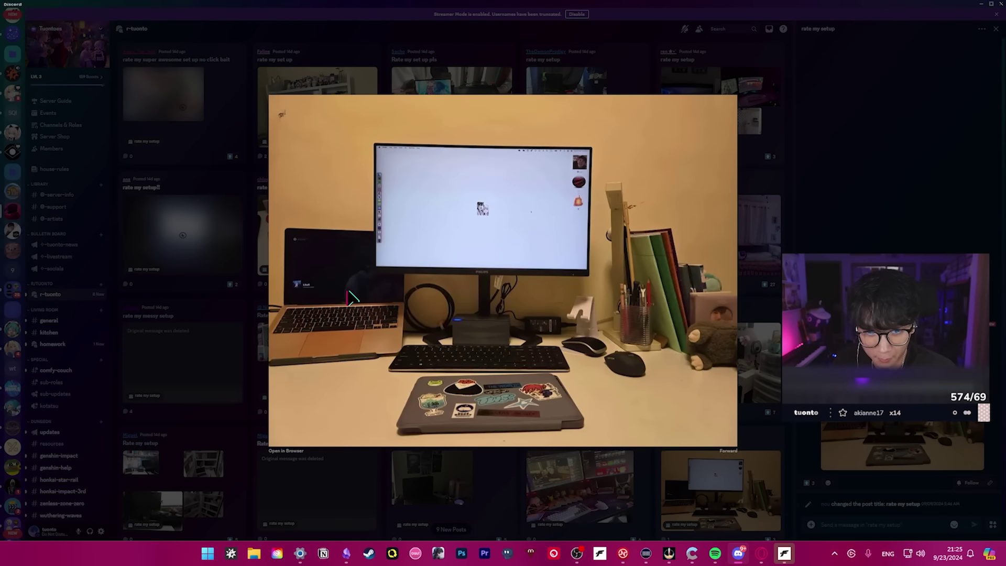
{"action": "key", "text": "Escape"}
View the white monitor desk photo in the browser, then the grid-of-markers photo
{"action": "left_click", "coordinate": [349, 318]}
{"action": "left_click", "coordinate": [287, 451]}
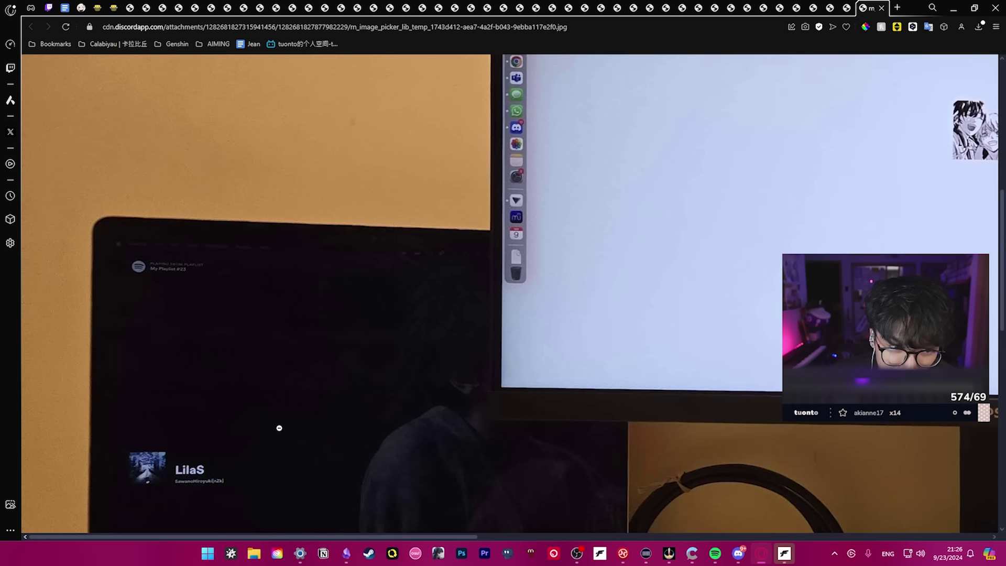
{"action": "scroll", "coordinate": [279, 428], "scroll_direction": "down", "scroll_amount": 3}
{"action": "scroll", "coordinate": [280, 428], "scroll_direction": "down", "scroll_amount": 3}
{"action": "key", "text": "ctrl+w"}
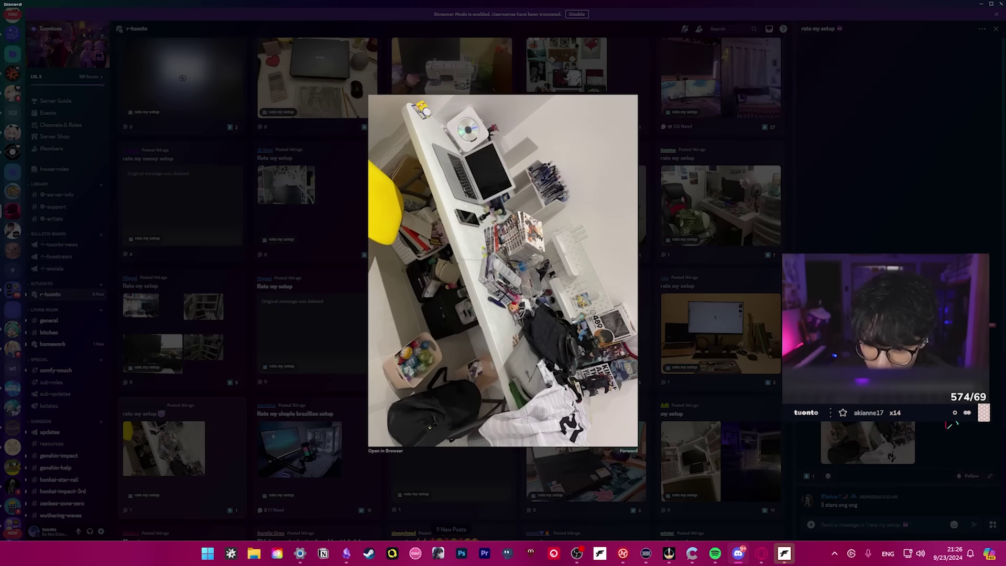
{"action": "key", "text": "Escape"}
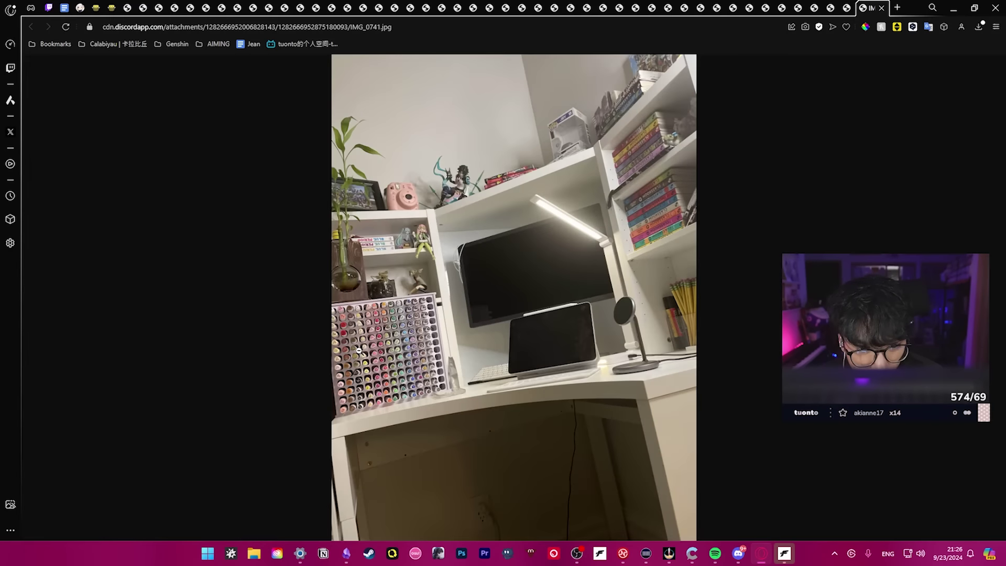
{"action": "left_click", "coordinate": [359, 352]}
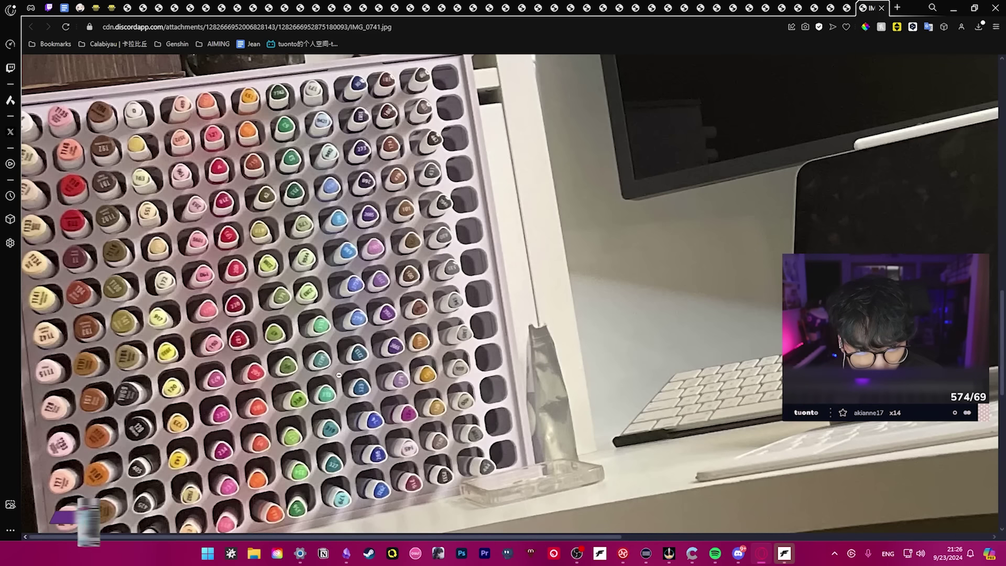
{"action": "scroll", "coordinate": [225, 338], "scroll_direction": "down", "scroll_amount": 3}
{"action": "scroll", "coordinate": [225, 338], "scroll_direction": "down", "scroll_amount": 2}
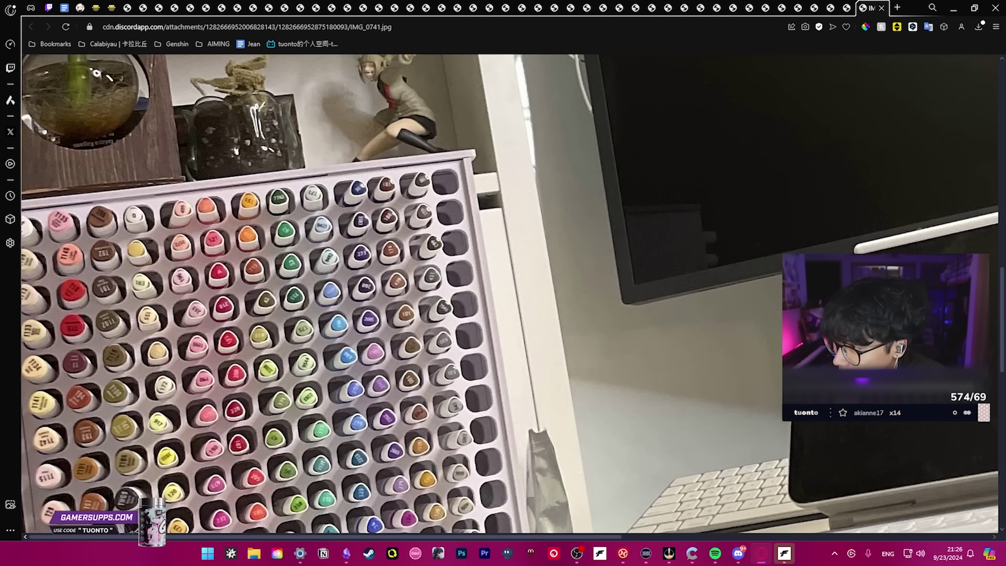
{"action": "scroll", "coordinate": [290, 373], "scroll_direction": "down", "scroll_amount": 2}
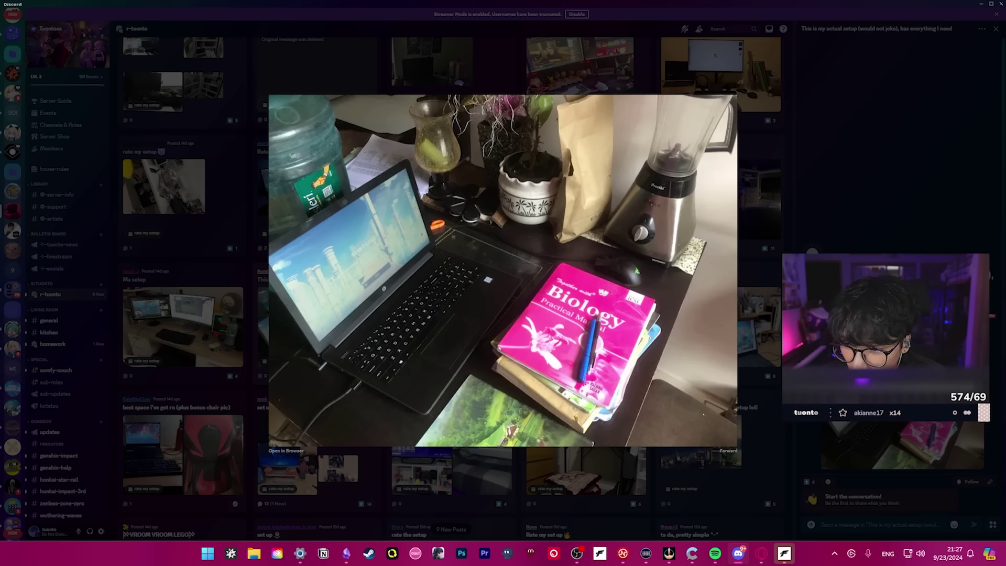
{"action": "key", "text": "Escape"}
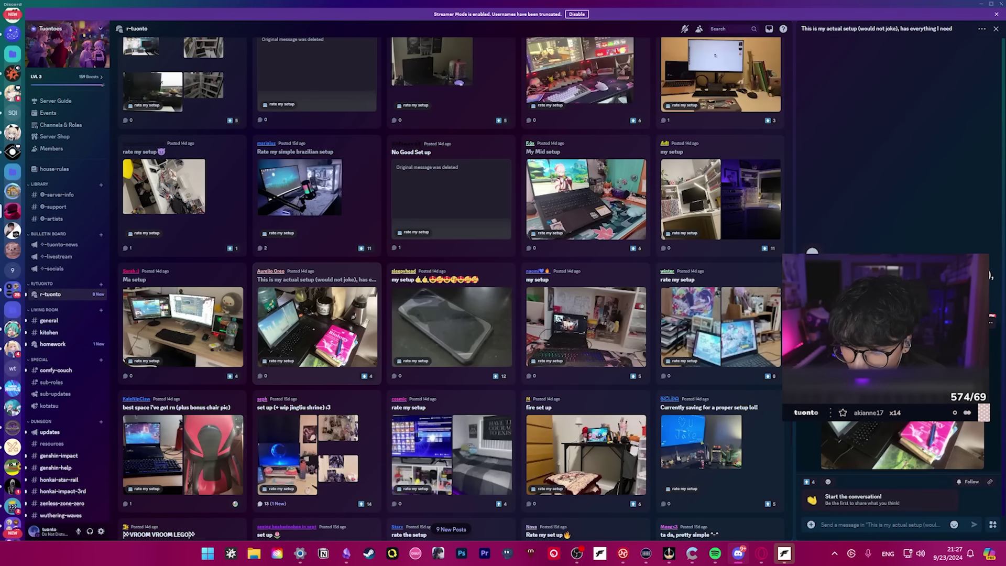
View the laptop-and-Biology-book desk photos, then the COURAGE banner bedroom photo
{"action": "left_click", "coordinate": [317, 326]}
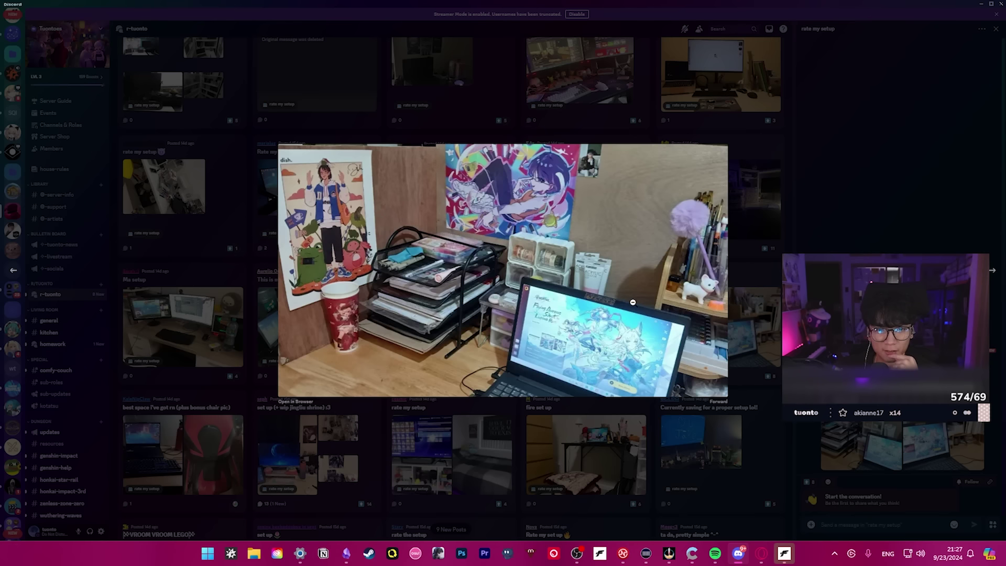
{"action": "key", "text": "Right"}
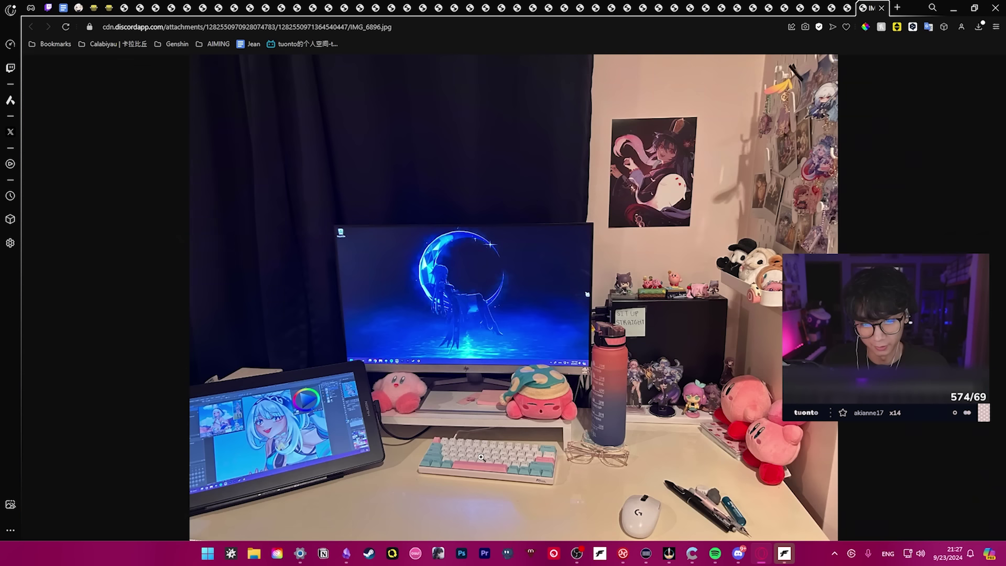
{"action": "left_click", "coordinate": [481, 457]}
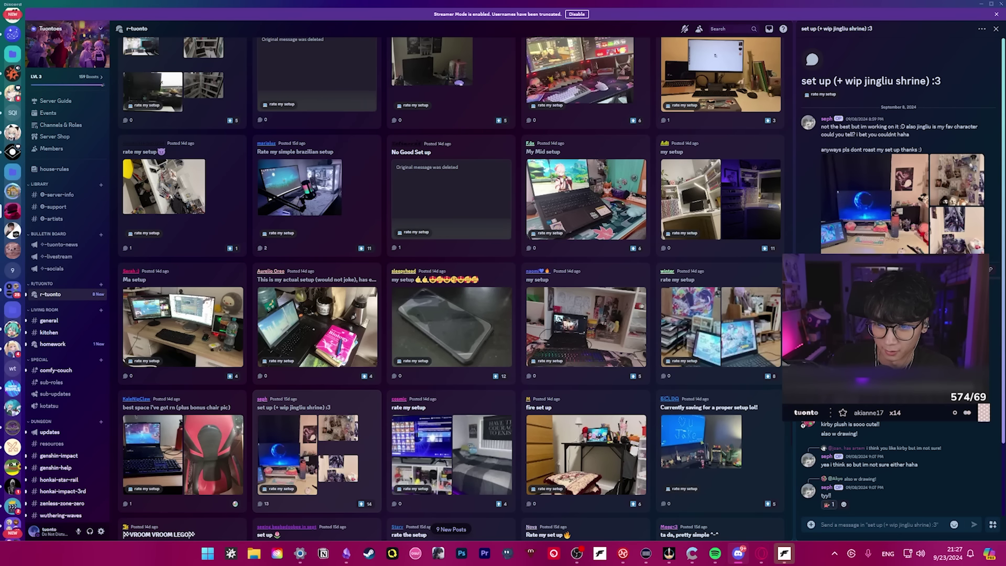
{"action": "left_click", "coordinate": [490, 455]}
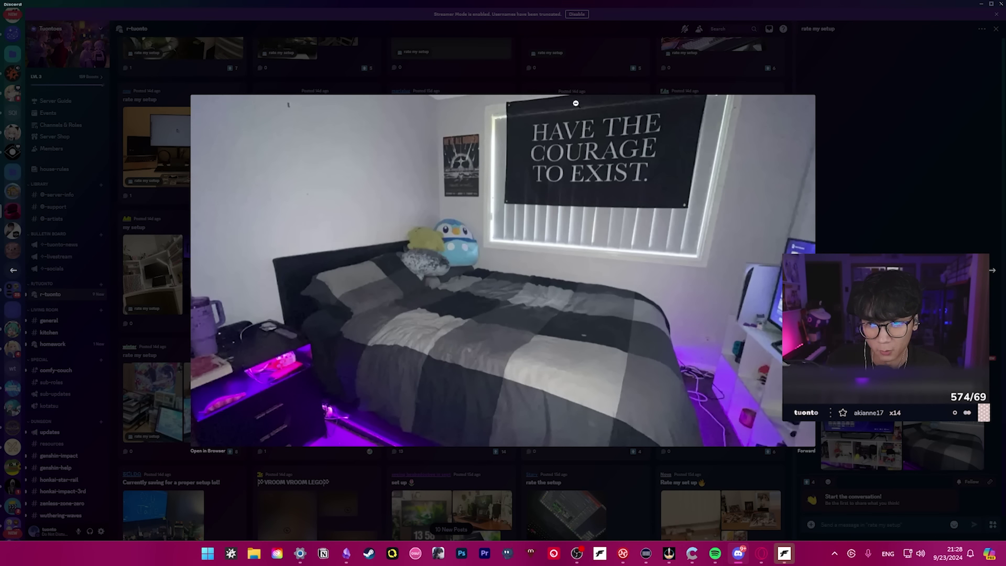
Look at the blue TV setup and VROOM VROOM LEGO desk photos
{"action": "left_click", "coordinate": [618, 470]}
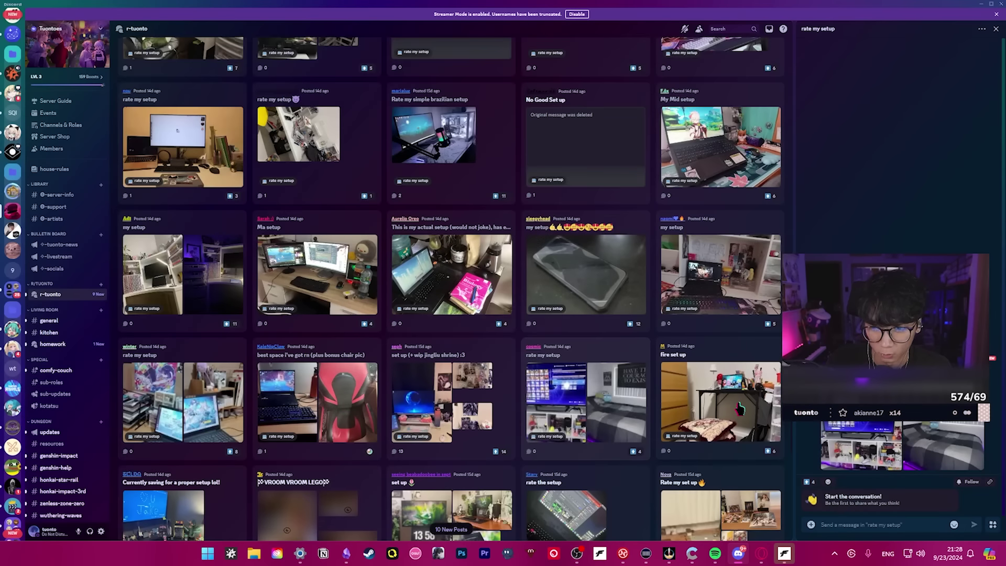
{"action": "scroll", "coordinate": [618, 470], "scroll_direction": "down", "scroll_amount": 5}
{"action": "left_click", "coordinate": [164, 362]}
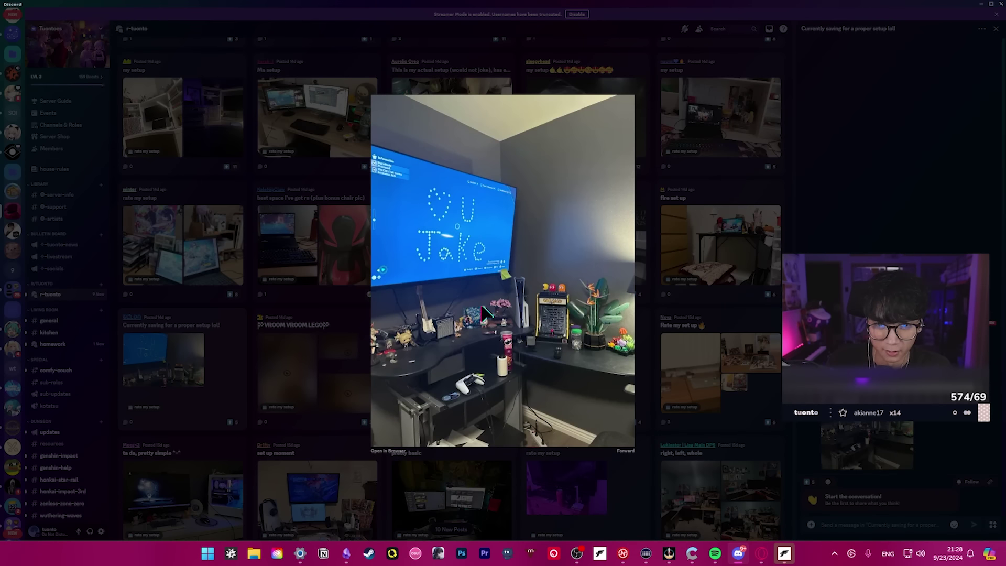
{"action": "left_click", "coordinate": [397, 371]}
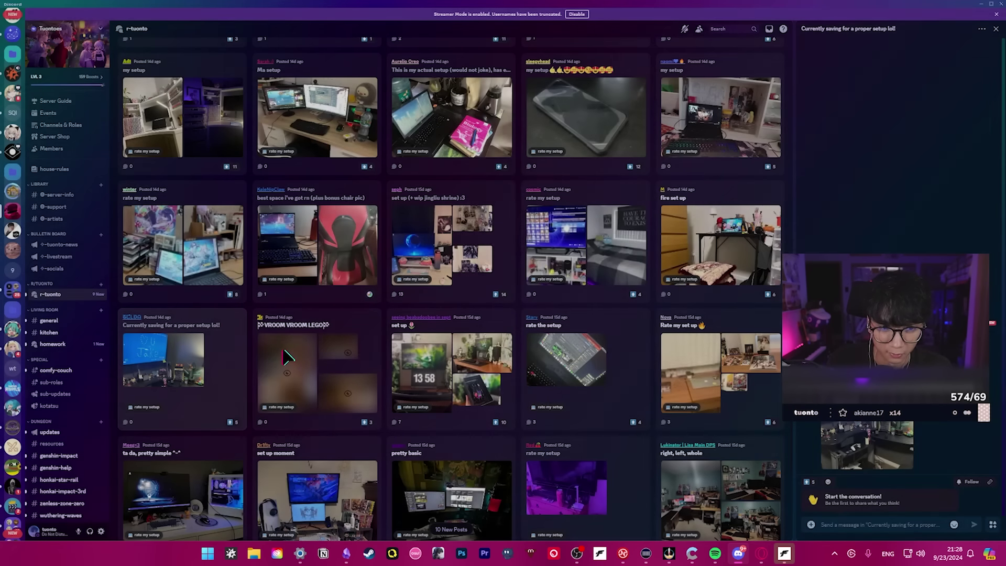
{"action": "left_click", "coordinate": [299, 370]}
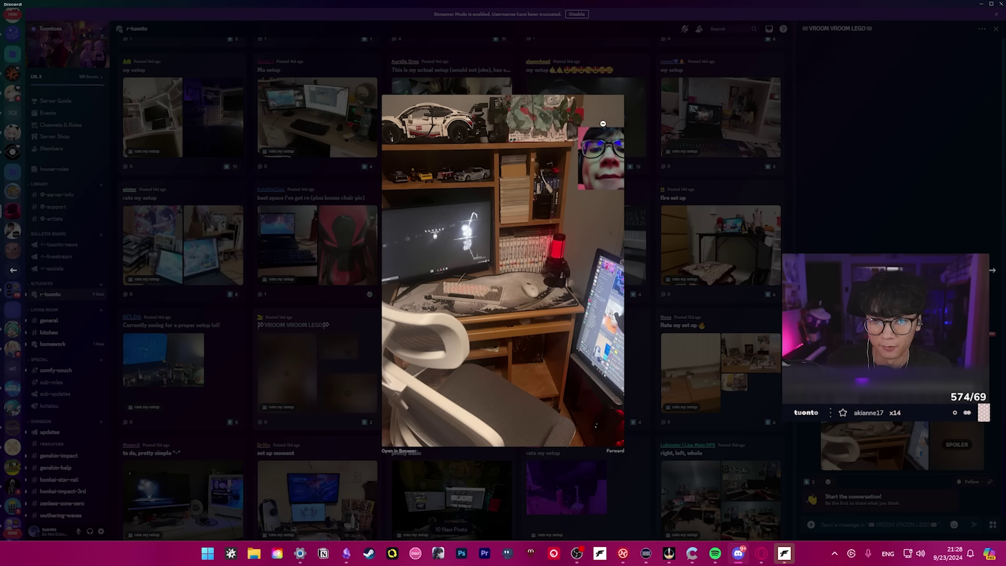
{"action": "left_click", "coordinate": [708, 236]}
Zoom into another post's setup photo in the browser, then close the tab
{"action": "left_click", "coordinate": [456, 496]}
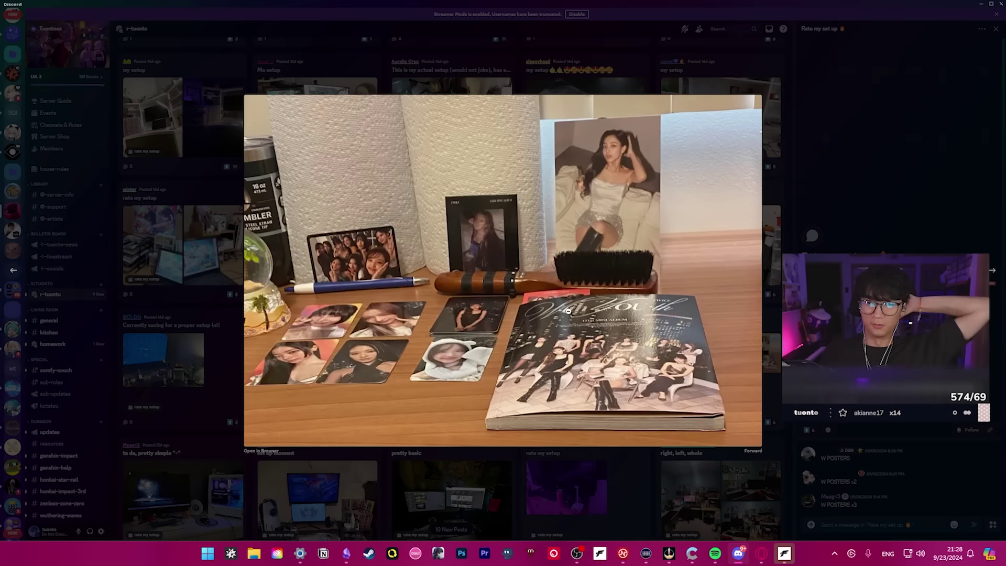
{"action": "left_click", "coordinate": [401, 451]}
{"action": "left_click", "coordinate": [452, 349]}
{"action": "key", "text": "ctrl+w"}
View the anime poster wall and TV desk setup photos
{"action": "left_click", "coordinate": [470, 259]}
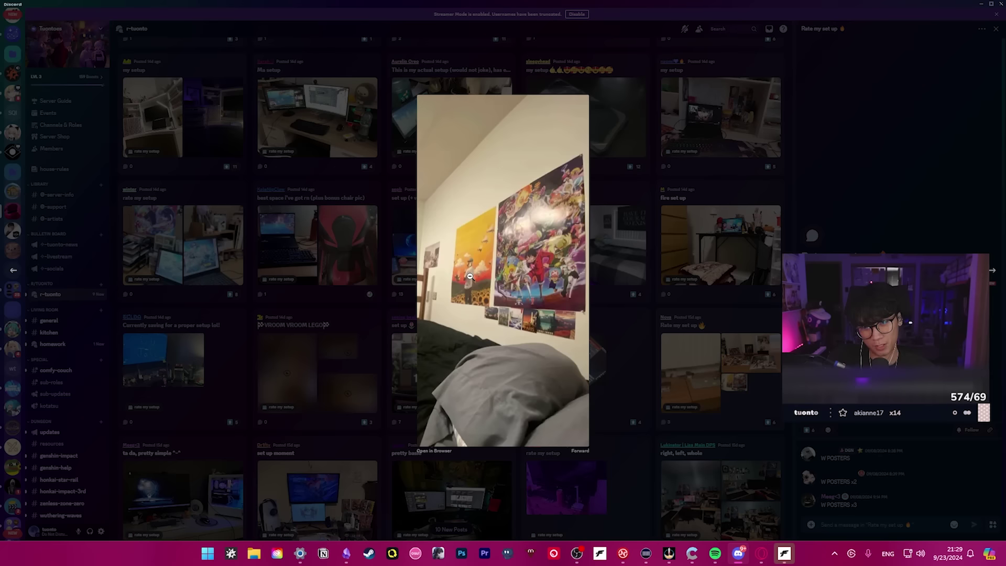
{"action": "left_click", "coordinate": [712, 401]}
{"action": "scroll", "coordinate": [472, 275], "scroll_direction": "down", "scroll_amount": 3}
{"action": "left_click", "coordinate": [463, 252]}
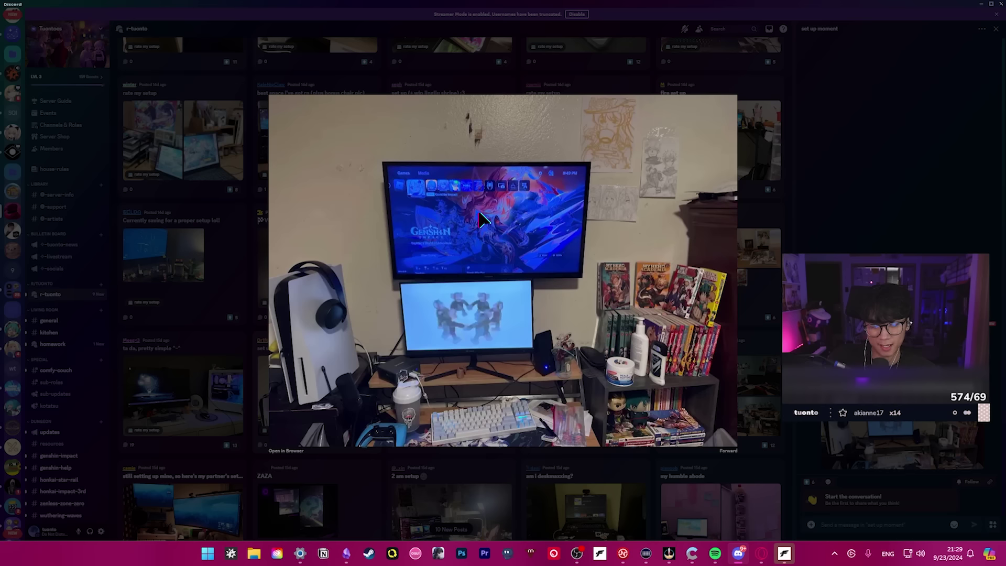
{"action": "key", "text": "Escape"}
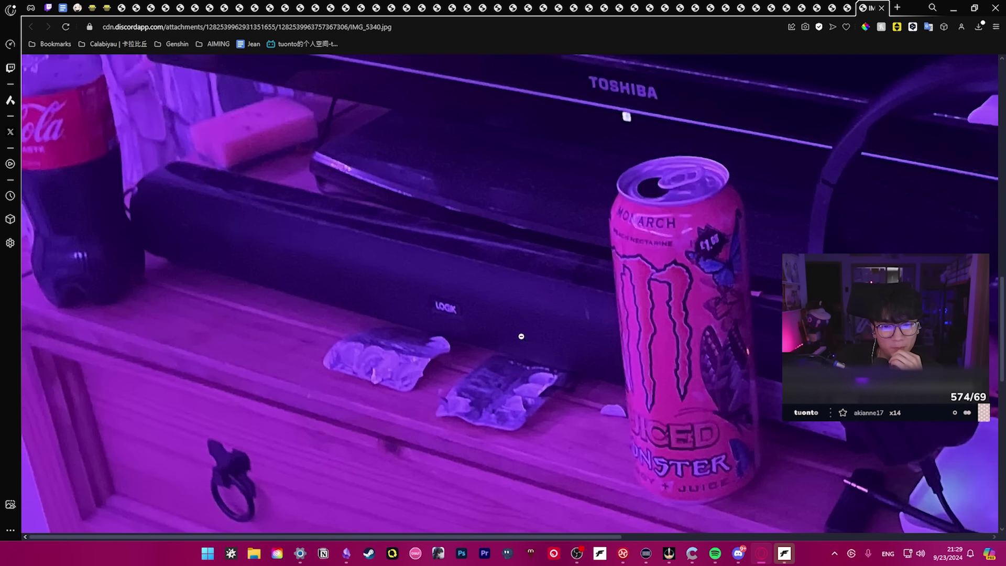
{"action": "key", "text": "alt+Tab"}
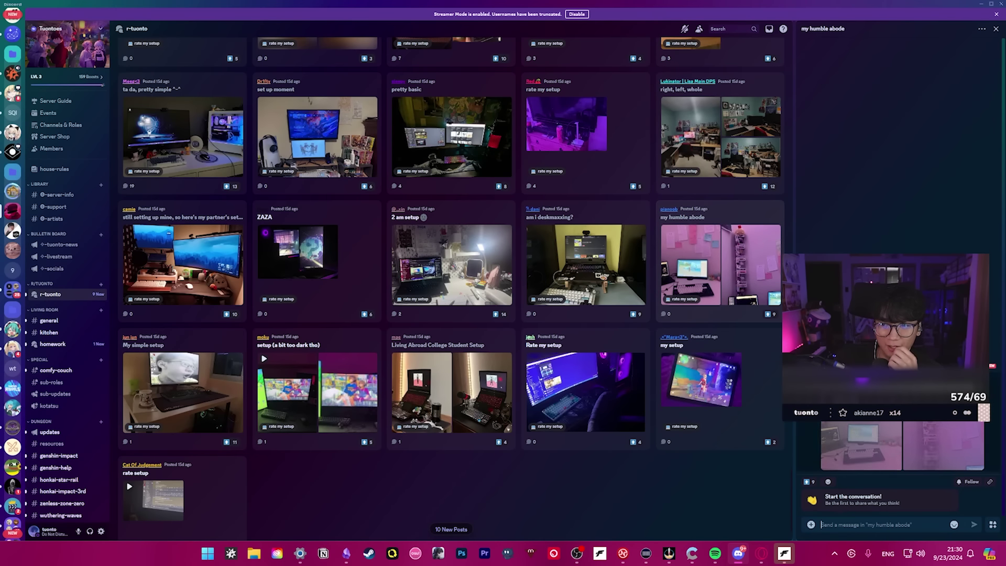
View the pink 'my humble abode' and 'setup (a bit too dark tho)' photos
{"action": "left_click", "coordinate": [721, 265]}
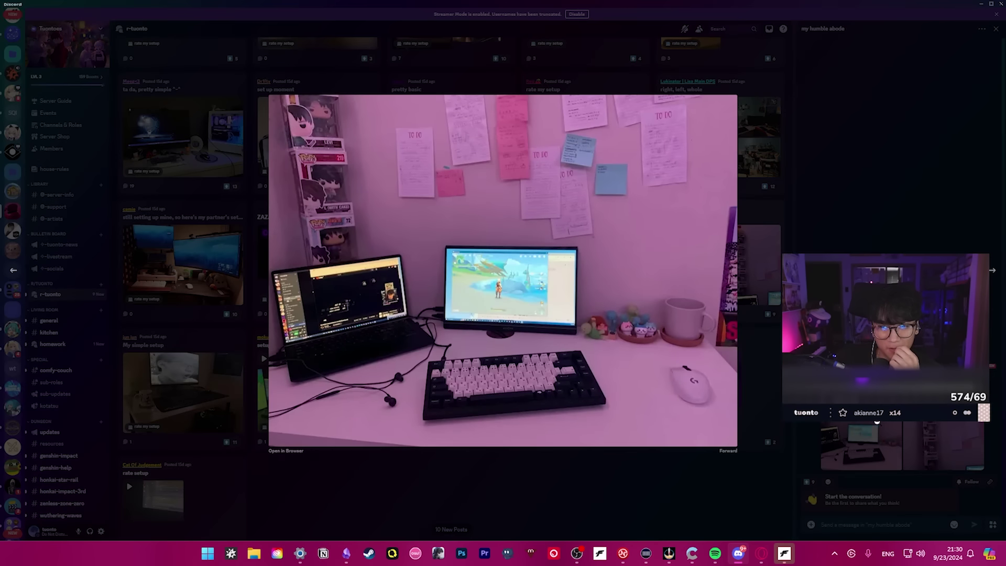
{"action": "left_click", "coordinate": [865, 157]}
{"action": "left_click", "coordinate": [721, 266]}
{"action": "left_click", "coordinate": [715, 490]}
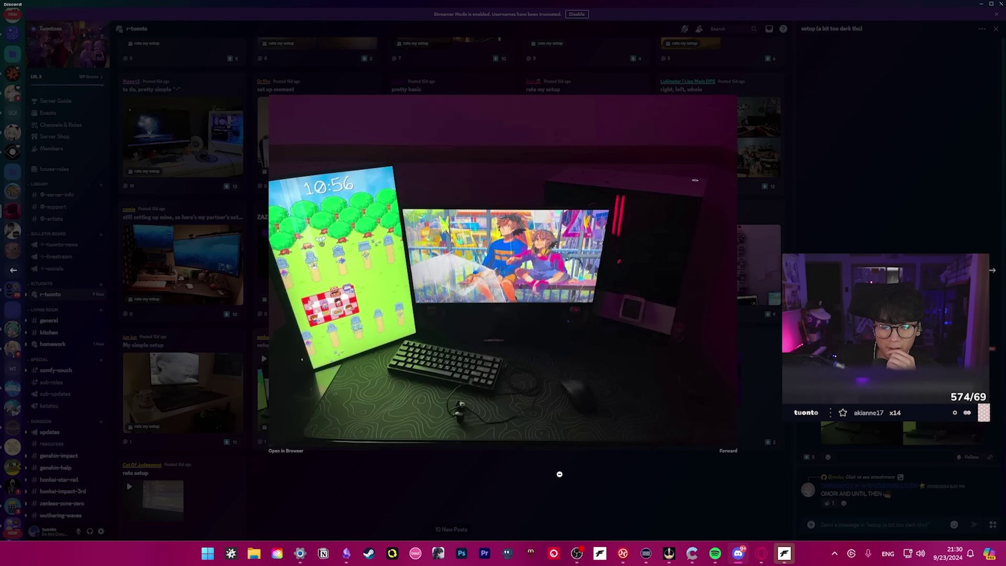
{"action": "left_click", "coordinate": [554, 478]}
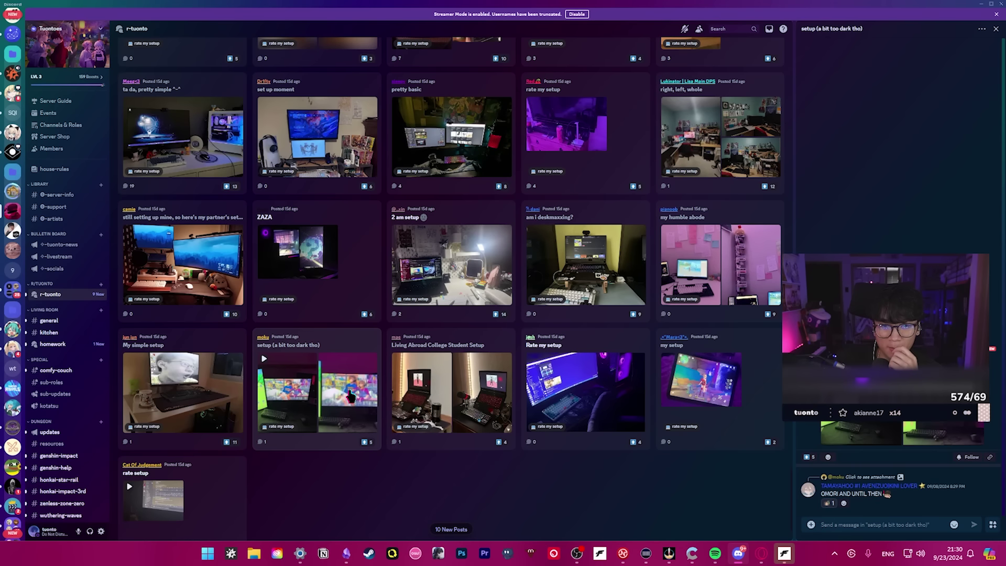
Open the Living Abroad College Student Setup desk and tablet photos in the browser
{"action": "left_click", "coordinate": [429, 409]}
{"action": "left_click", "coordinate": [865, 437]}
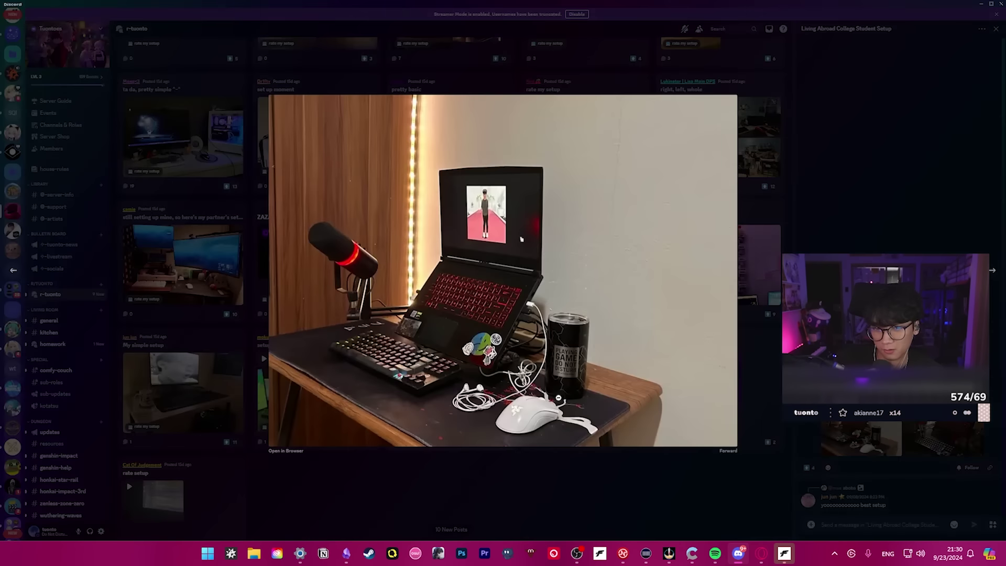
{"action": "left_click", "coordinate": [286, 451]}
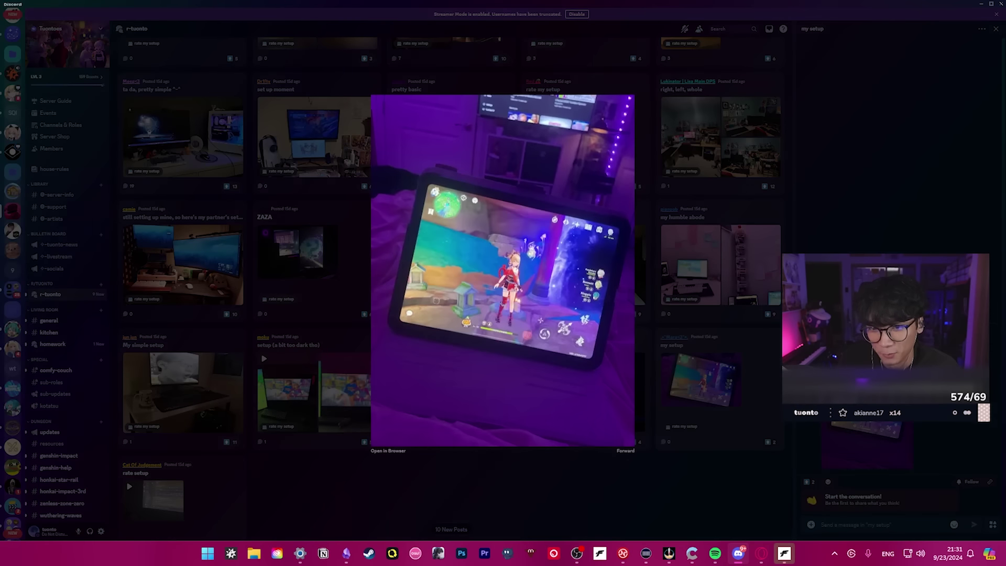
{"action": "left_click", "coordinate": [388, 450]}
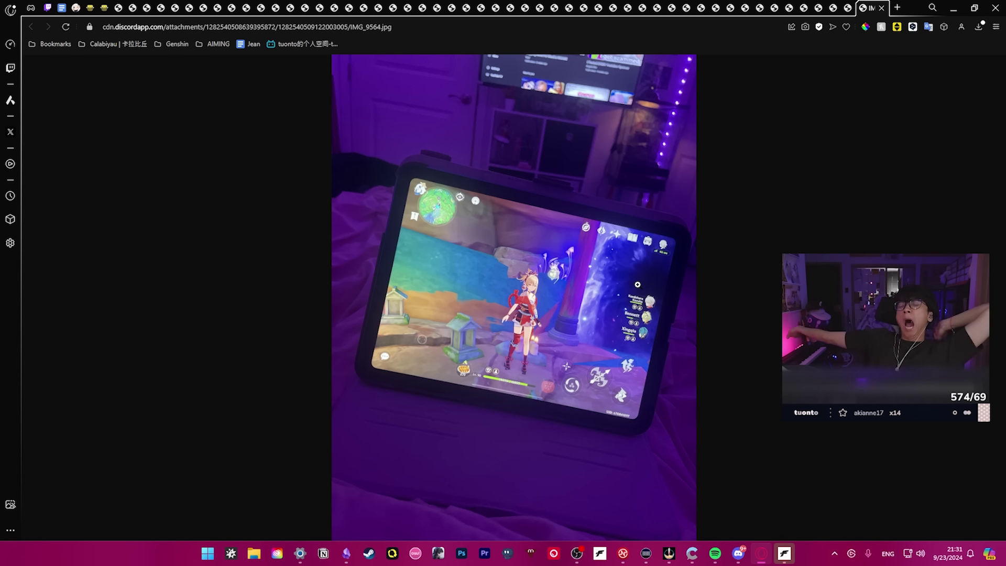
{"action": "key", "text": "alt+Tab"}
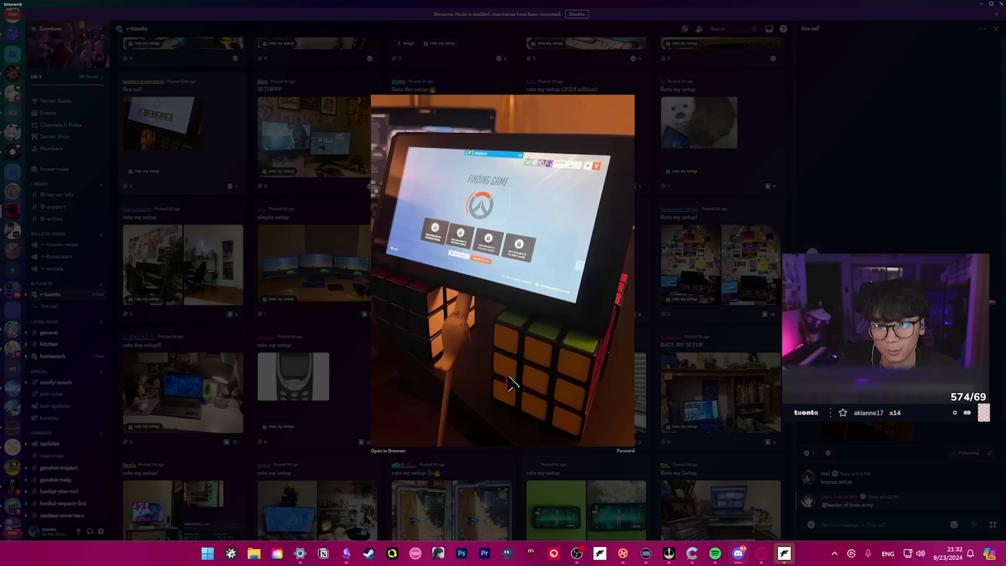
Zoom into the Overwatch screen photo in the browser, then return to the feed
{"action": "left_click", "coordinate": [571, 313]}
{"action": "left_click", "coordinate": [358, 274]}
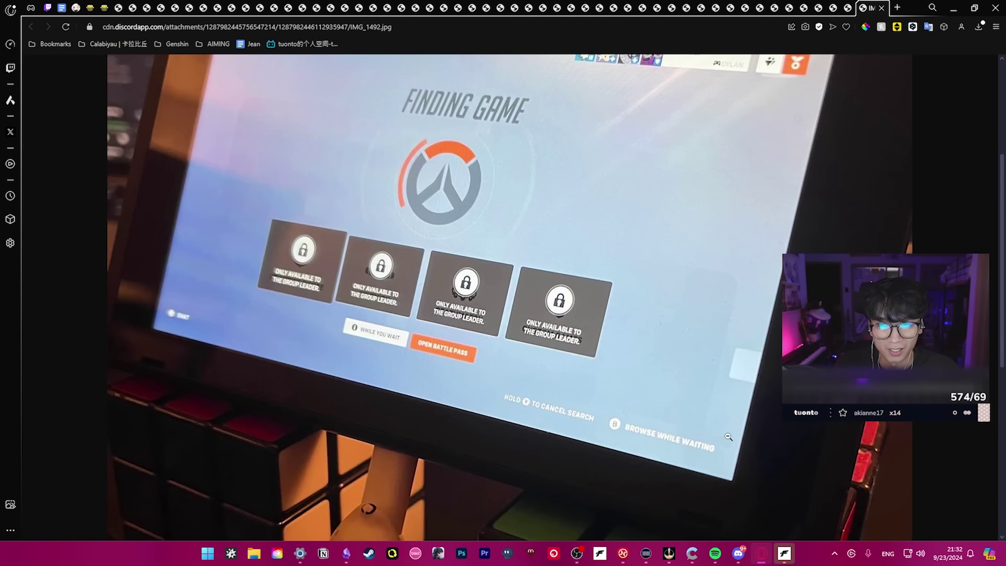
{"action": "left_click", "coordinate": [646, 388]}
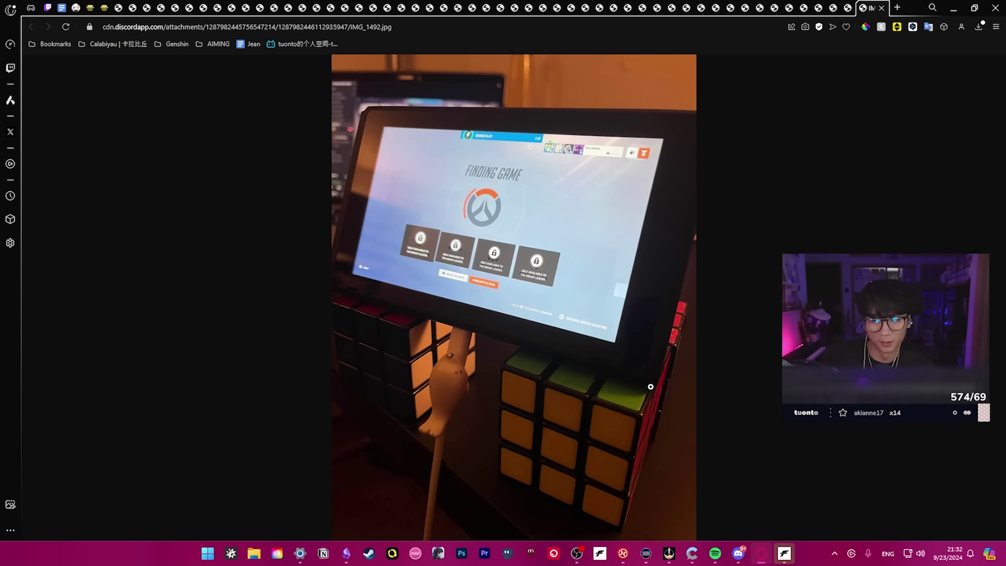
{"action": "left_click", "coordinate": [650, 388]}
{"action": "key", "text": "alt+Tab"}
{"action": "key", "text": "Escape"}
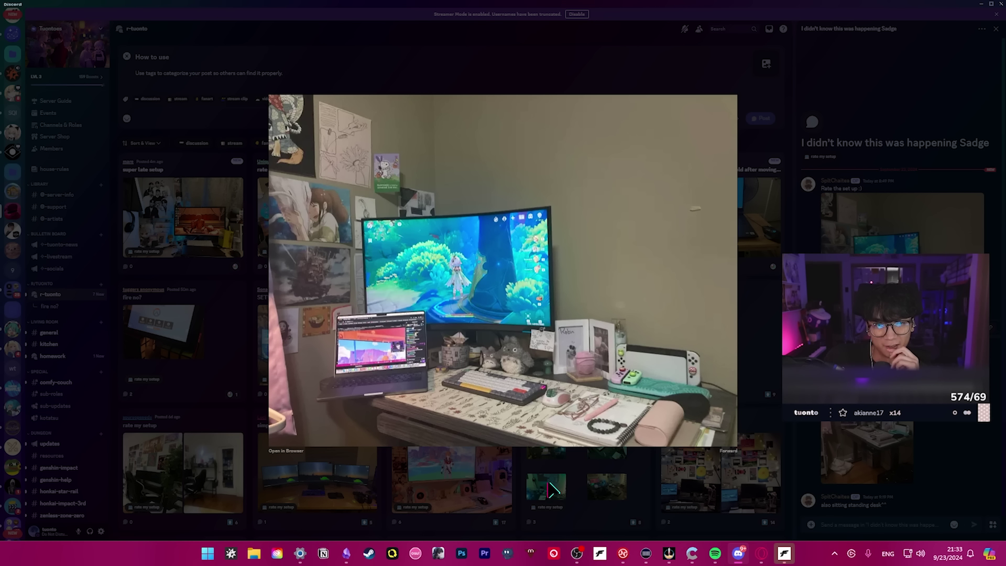
Open a newer post's desk photo full size in the browser, zoomed on the desk
{"action": "key", "text": "Escape"}
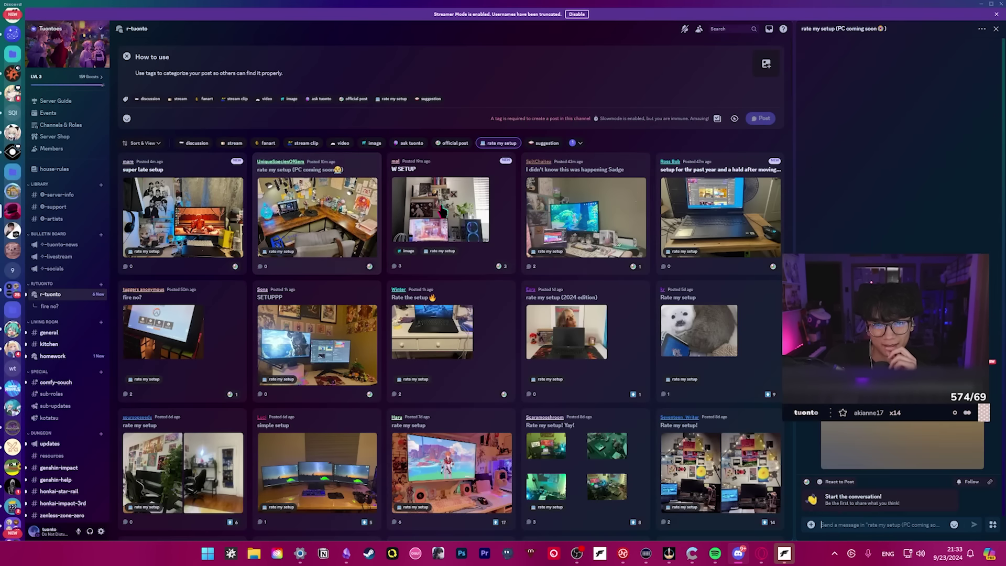
{"action": "left_click", "coordinate": [310, 221]}
{"action": "left_click", "coordinate": [360, 451]}
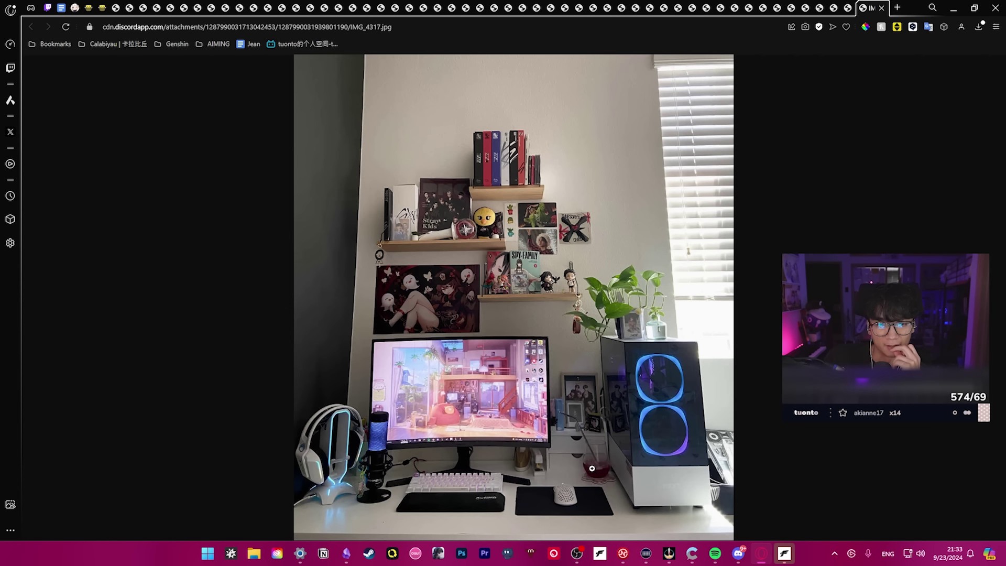
{"action": "left_click", "coordinate": [592, 469]}
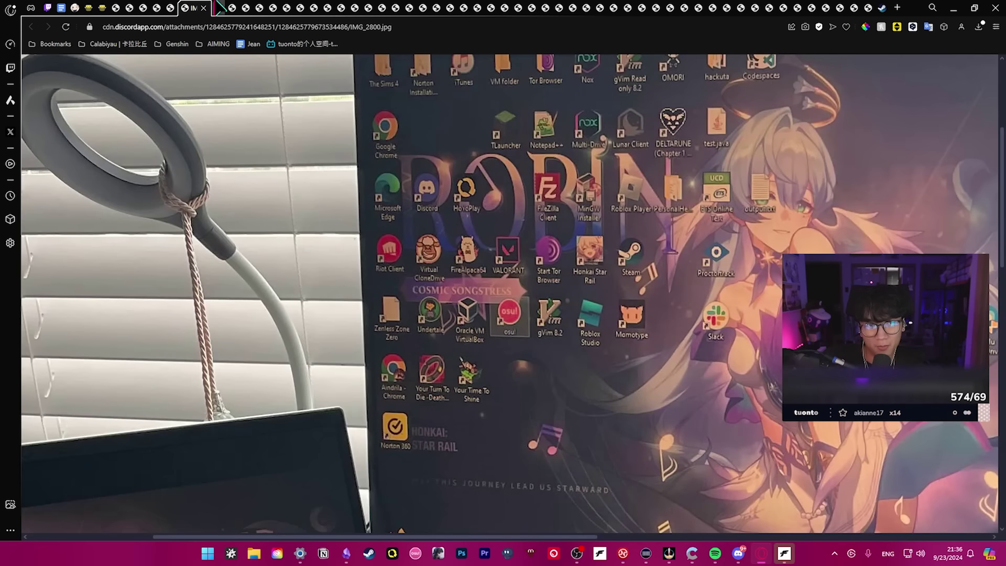
Step through fourteen setup-photo tabs in Chrome, ending on the litter-box laptop
{"action": "left_click", "coordinate": [231, 7]}
{"action": "left_click", "coordinate": [257, 6]}
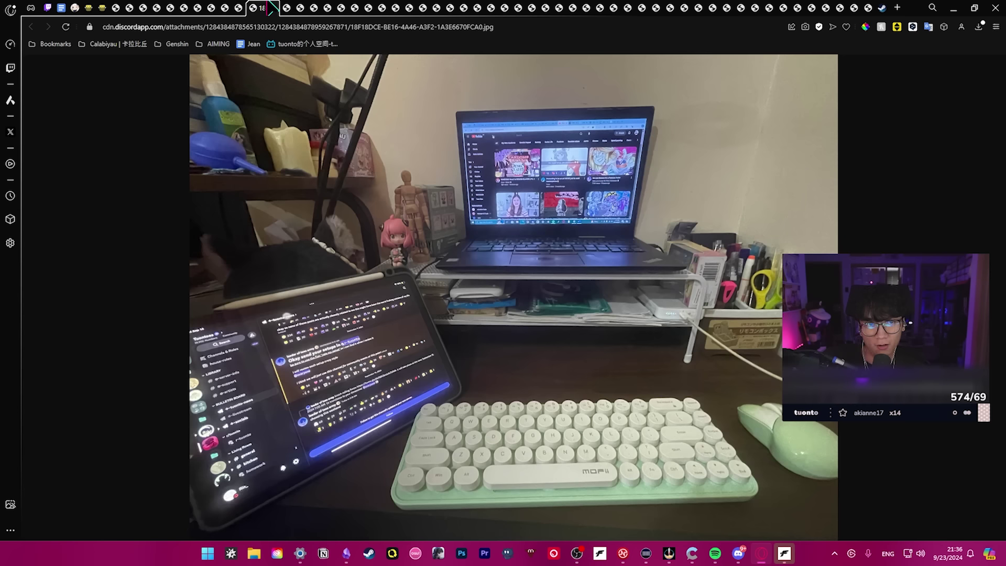
{"action": "left_click", "coordinate": [284, 7]}
{"action": "left_click", "coordinate": [310, 8]}
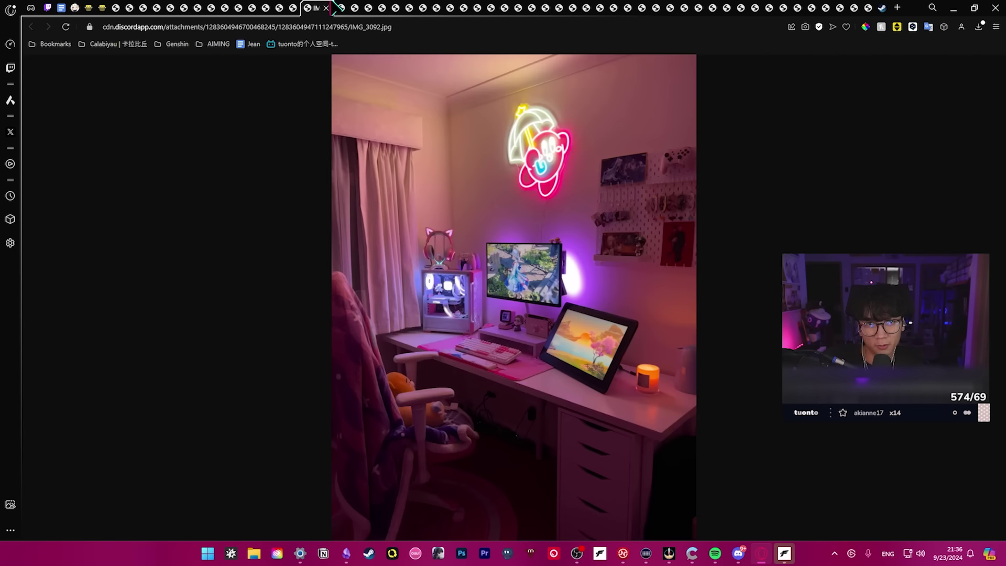
{"action": "left_click", "coordinate": [338, 7]}
{"action": "left_click", "coordinate": [364, 8]}
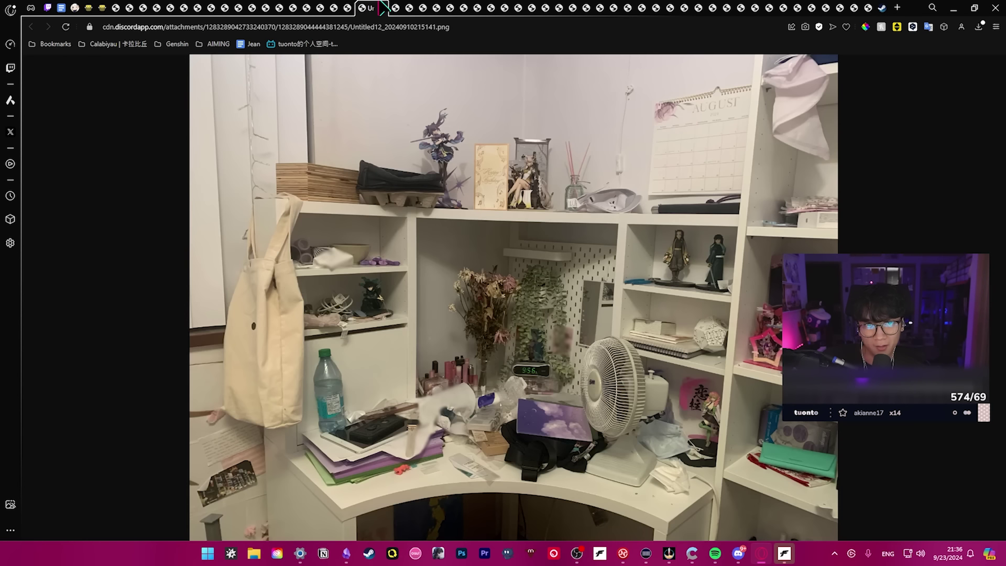
{"action": "left_click", "coordinate": [391, 7]}
{"action": "left_click", "coordinate": [418, 8]}
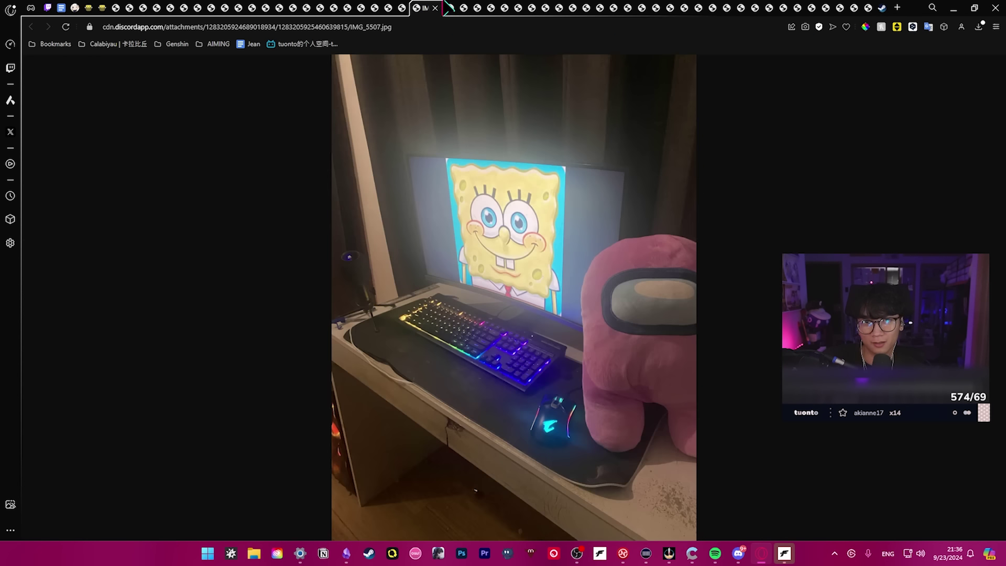
{"action": "left_click", "coordinate": [444, 8]}
{"action": "left_click", "coordinate": [479, 6]}
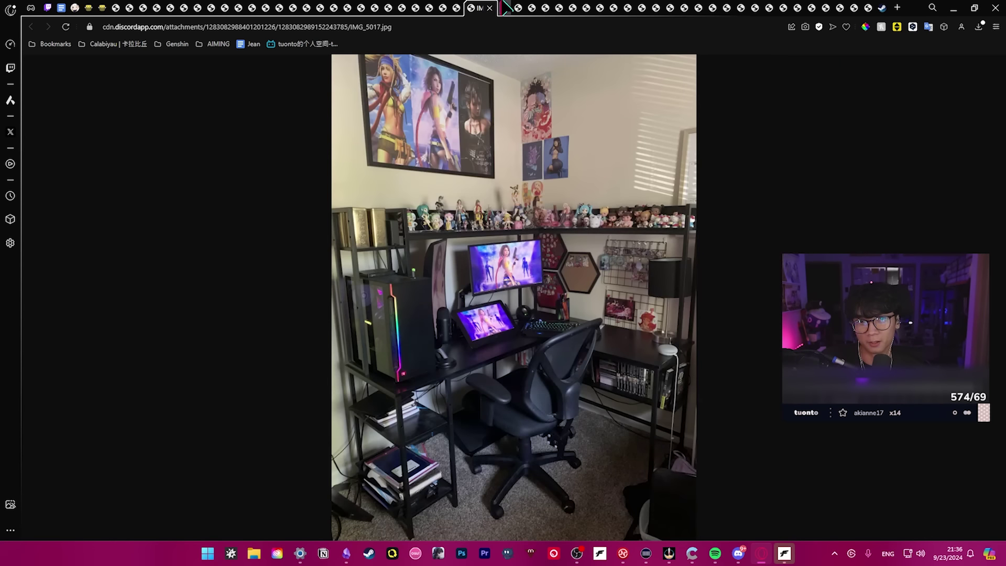
{"action": "left_click", "coordinate": [506, 7]}
{"action": "left_click", "coordinate": [532, 7]}
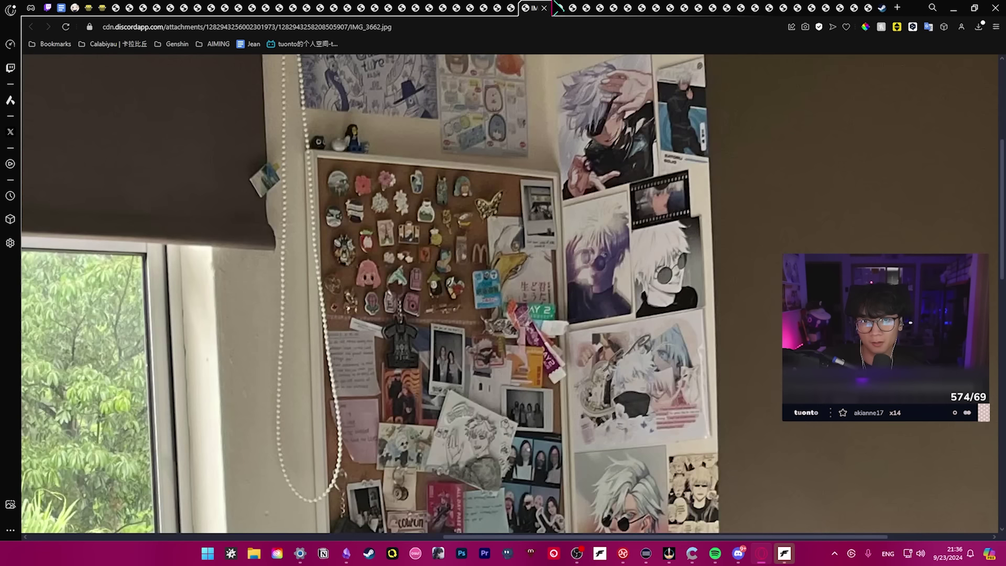
{"action": "left_click", "coordinate": [559, 7]}
{"action": "left_click", "coordinate": [586, 7]}
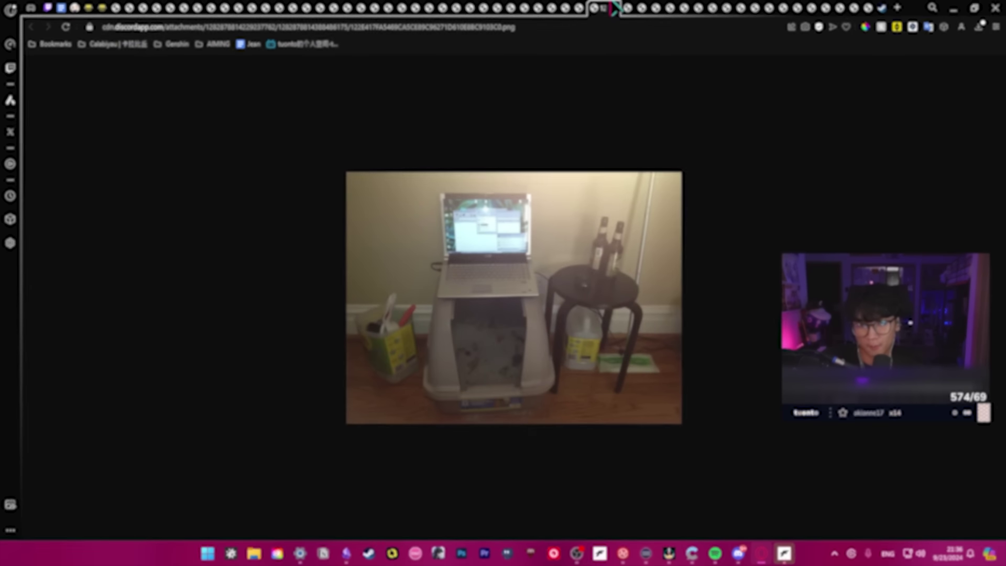